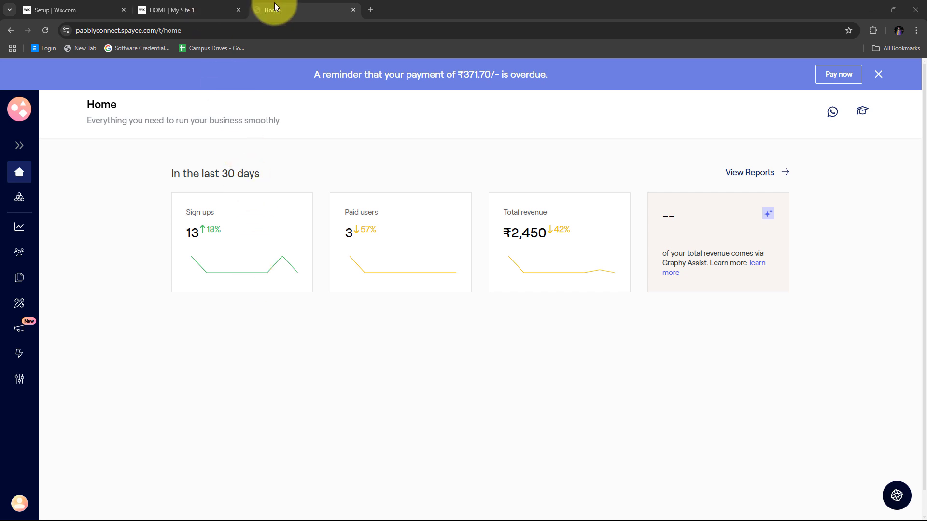
{"action": "left_click", "coordinate": [192, 8]}
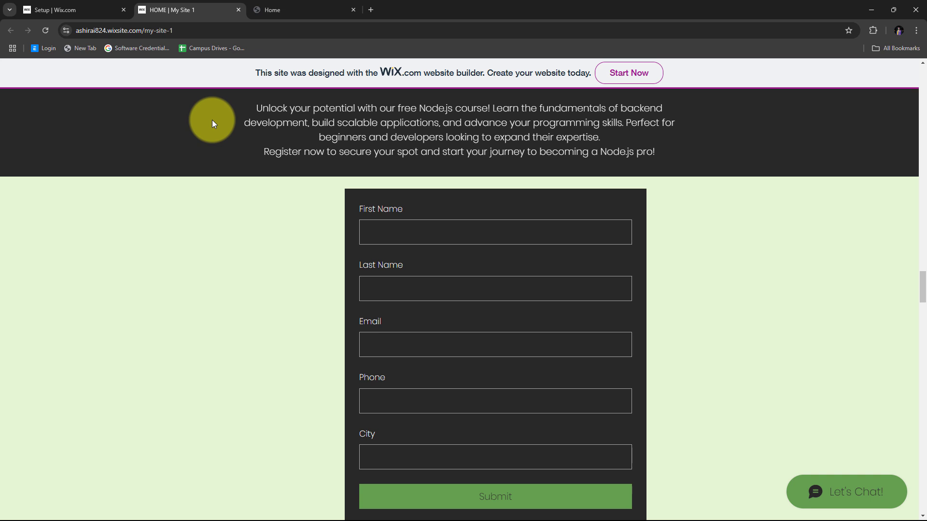
{"action": "left_click", "coordinate": [290, 8]}
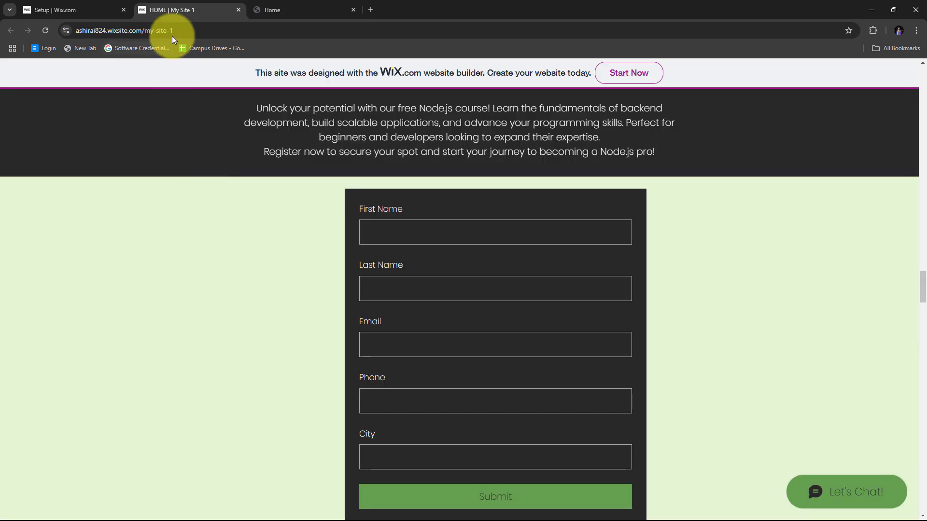
{"action": "left_click", "coordinate": [295, 9]}
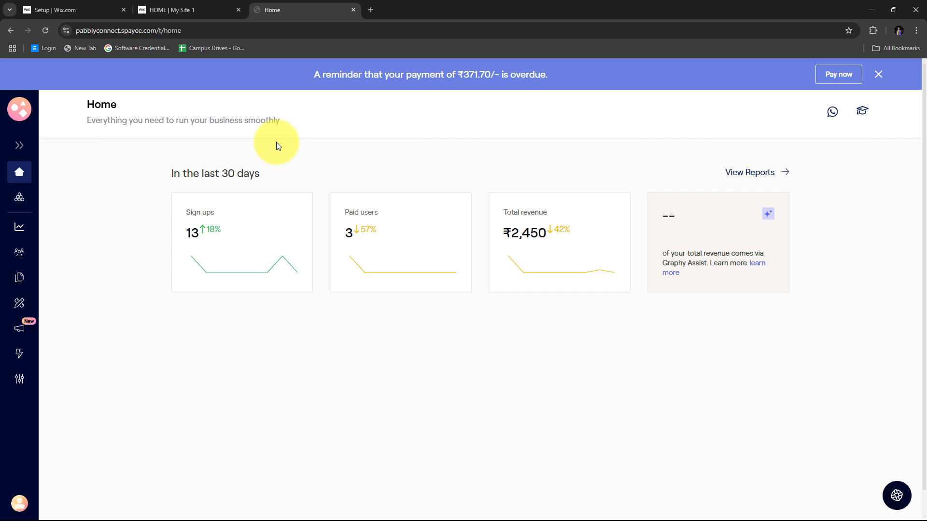
{"action": "left_click", "coordinate": [182, 9]}
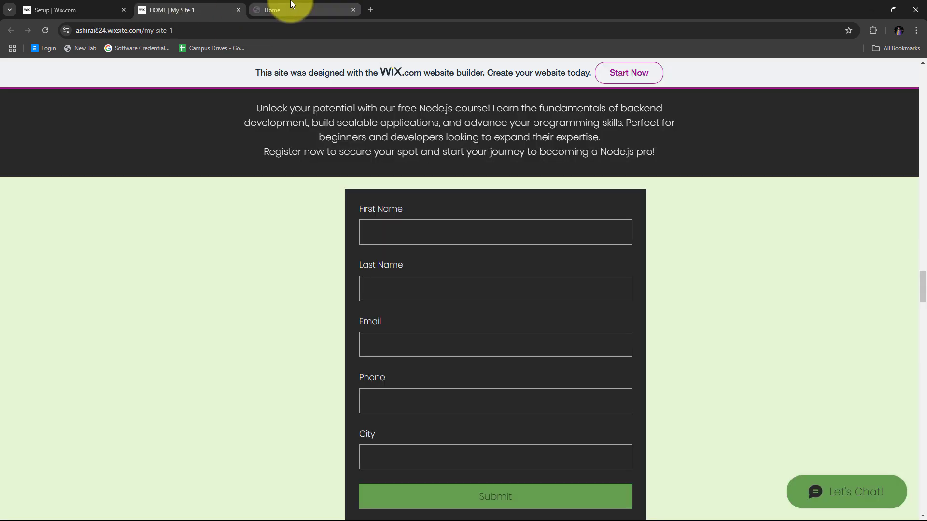
{"action": "left_click", "coordinate": [290, 8]}
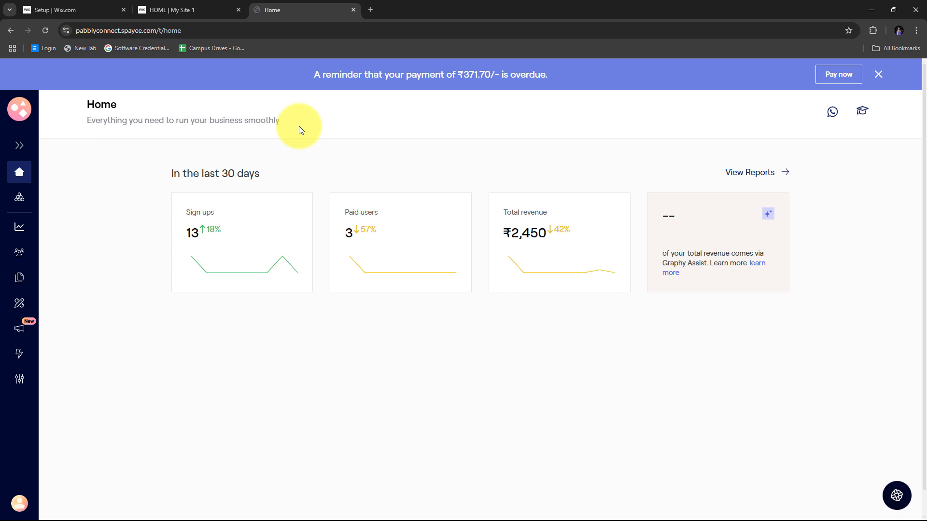
{"action": "left_click", "coordinate": [203, 9]}
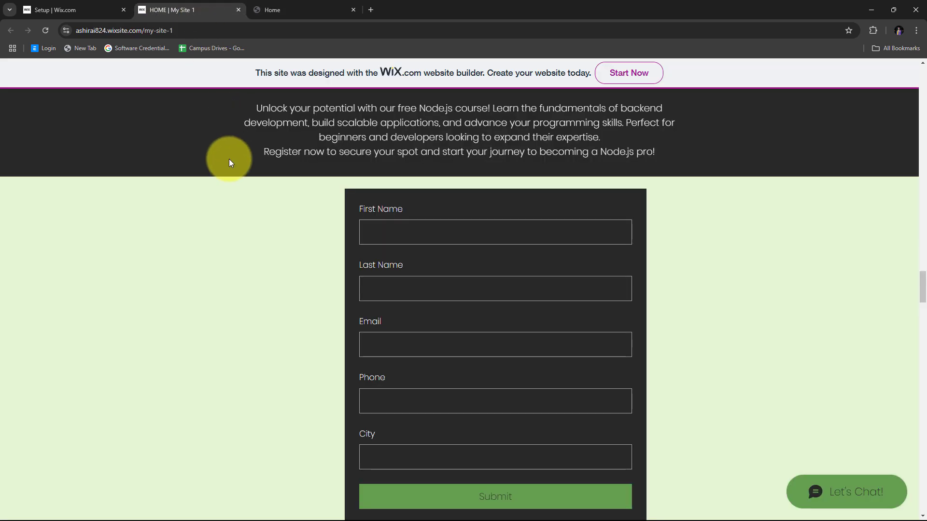
{"action": "scroll", "coordinate": [254, 185], "scroll_direction": "down", "scroll_amount": 1}
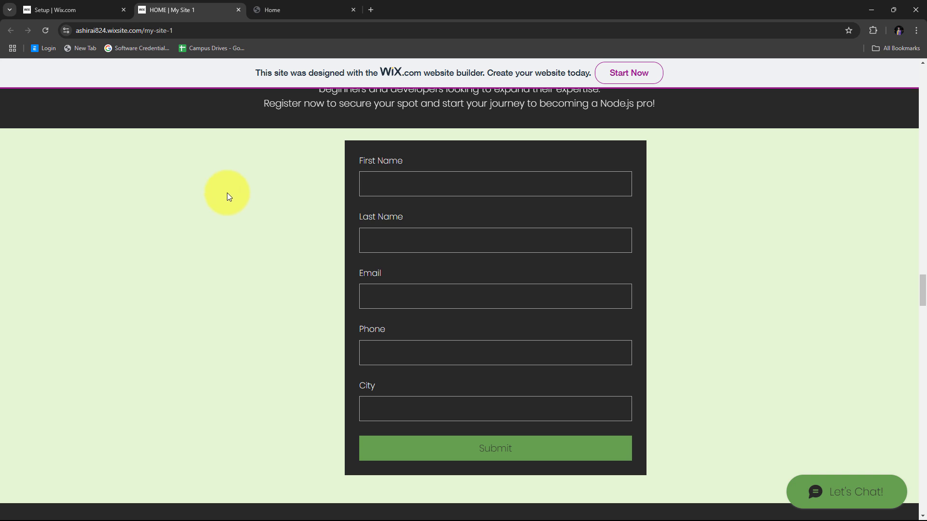
{"action": "left_click", "coordinate": [280, 9]}
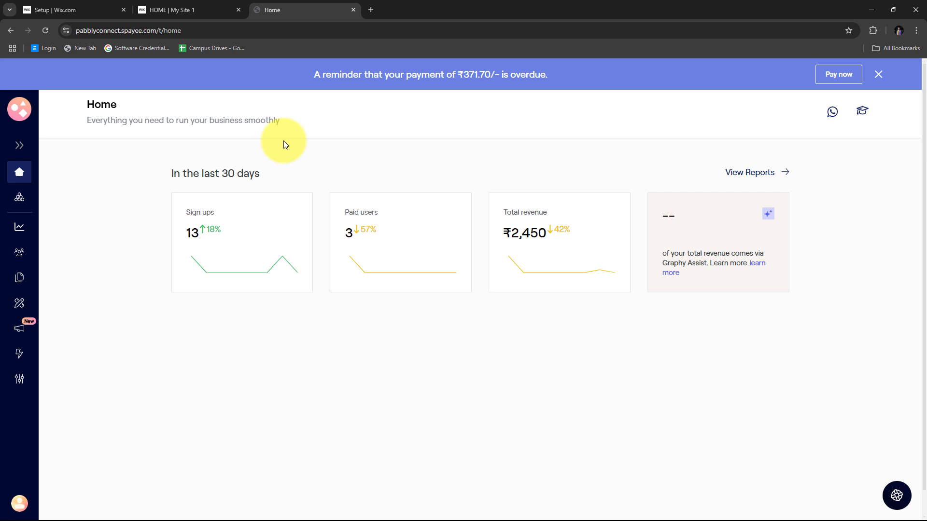
{"action": "left_click", "coordinate": [176, 8]}
{"action": "left_click", "coordinate": [309, 4]}
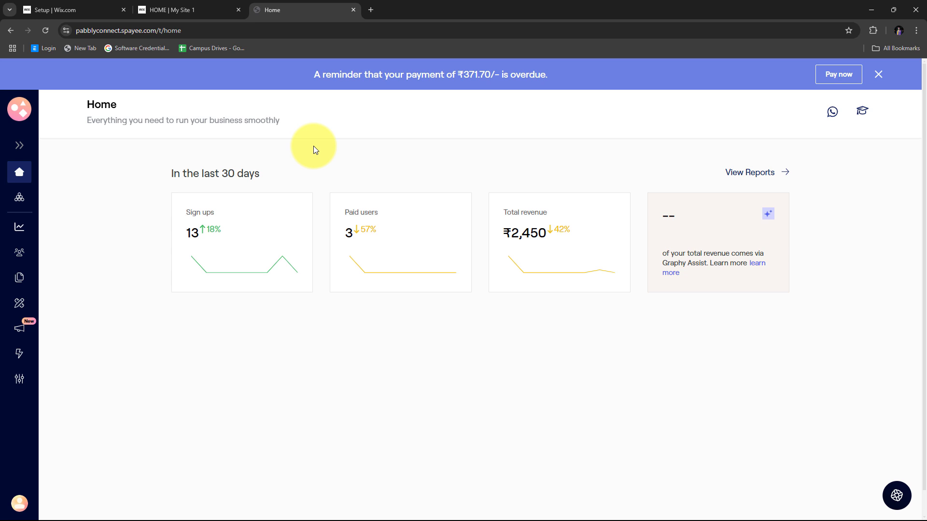
- Open the Pabbly Connect website (pabbly.com/connect) in a new browser tab
{"action": "left_click", "coordinate": [370, 12]}
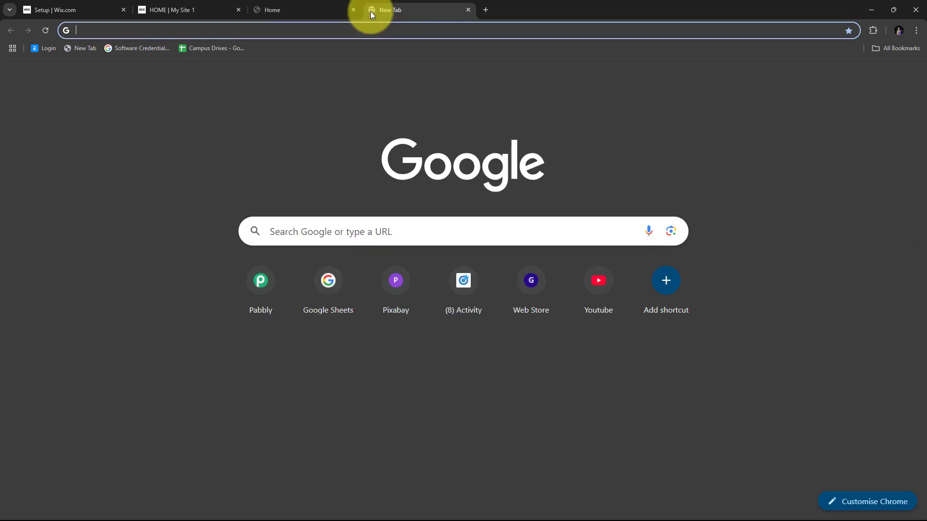
{"action": "type", "text": "pa"}
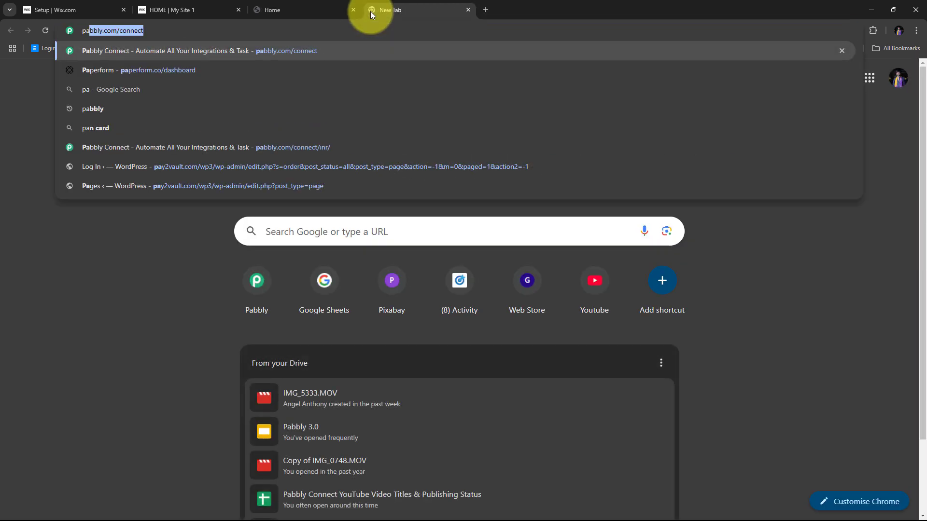
{"action": "type", "text": "bbly.c"}
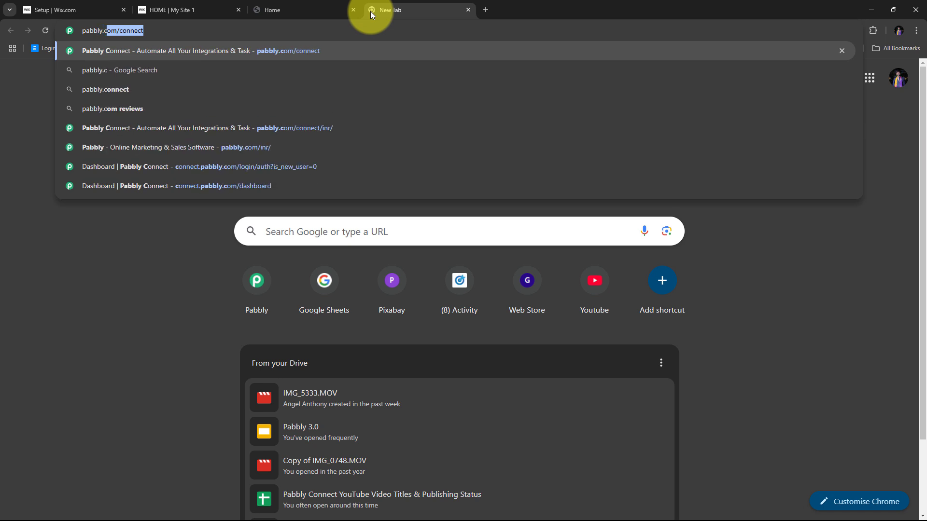
{"action": "type", "text": "om/connect"}
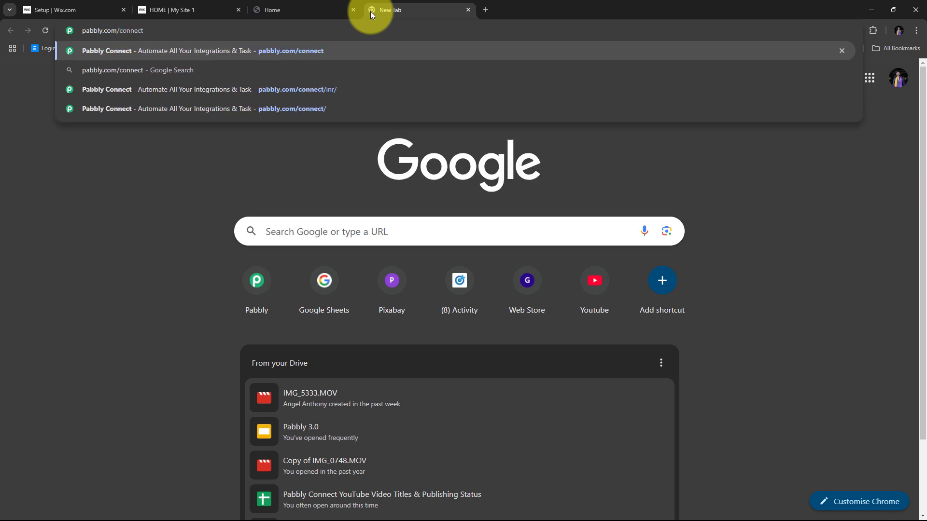
{"action": "key", "text": "Return"}
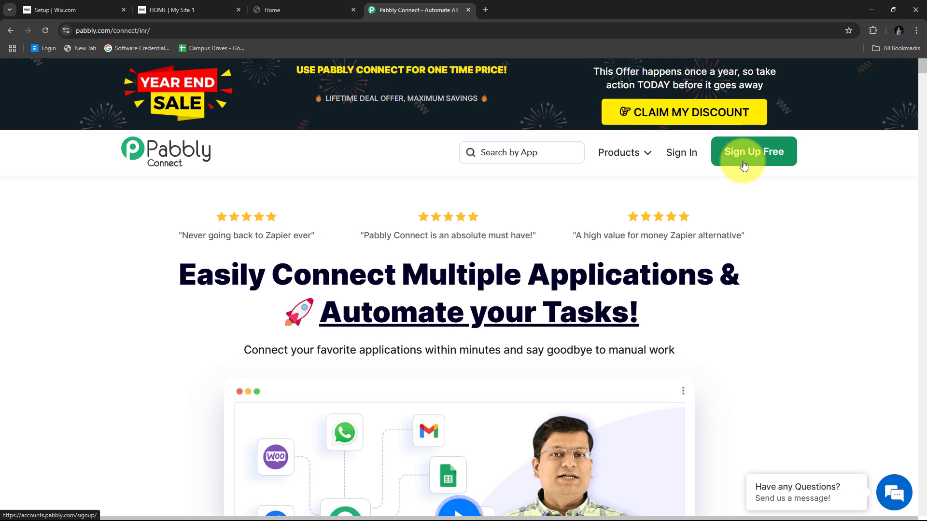
- Sign in to Pabbly and launch Pabbly Connect from the All Pabbly Apps page
{"action": "left_click", "coordinate": [675, 157]}
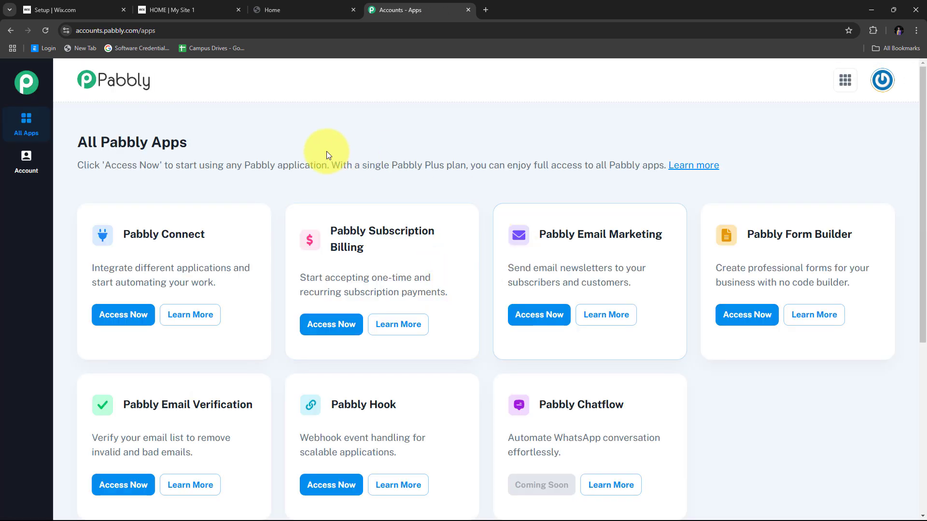
{"action": "scroll", "coordinate": [411, 155], "scroll_direction": "down", "scroll_amount": 2}
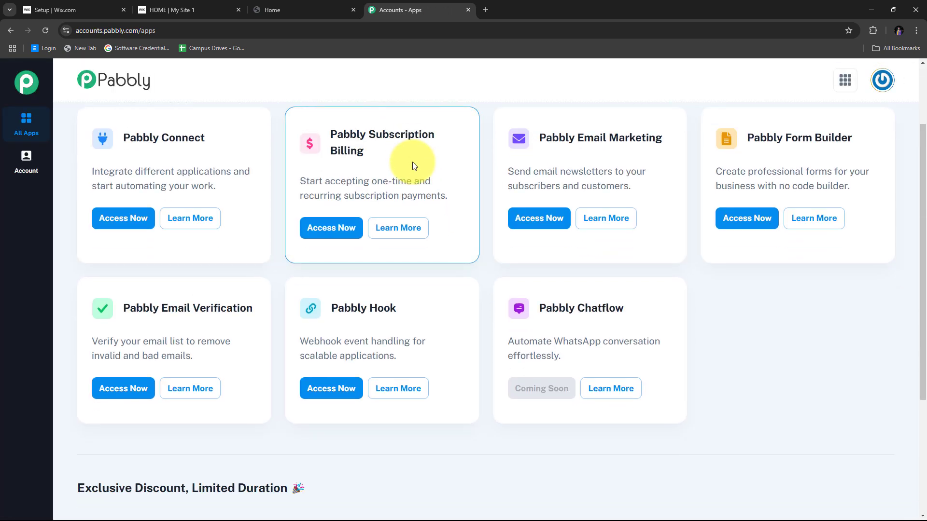
{"action": "scroll", "coordinate": [319, 198], "scroll_direction": "up", "scroll_amount": 2}
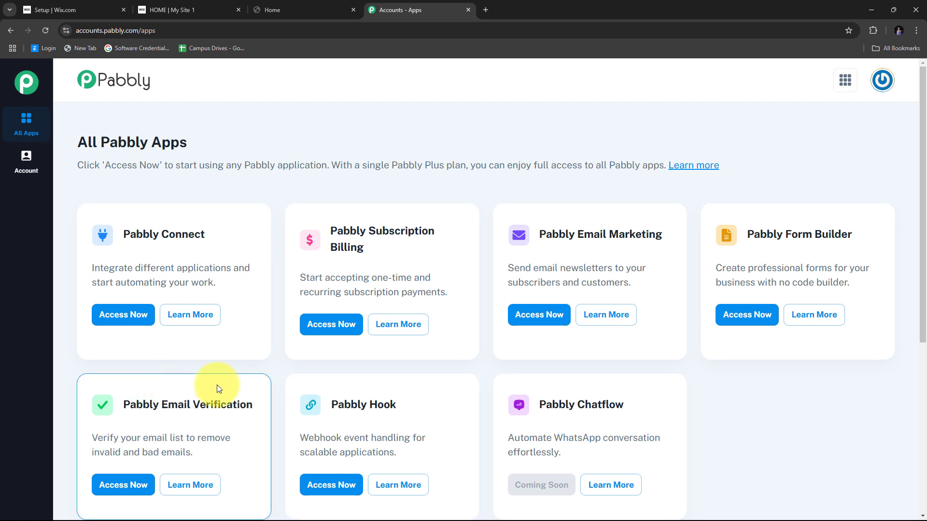
{"action": "scroll", "coordinate": [233, 355], "scroll_direction": "down", "scroll_amount": 1}
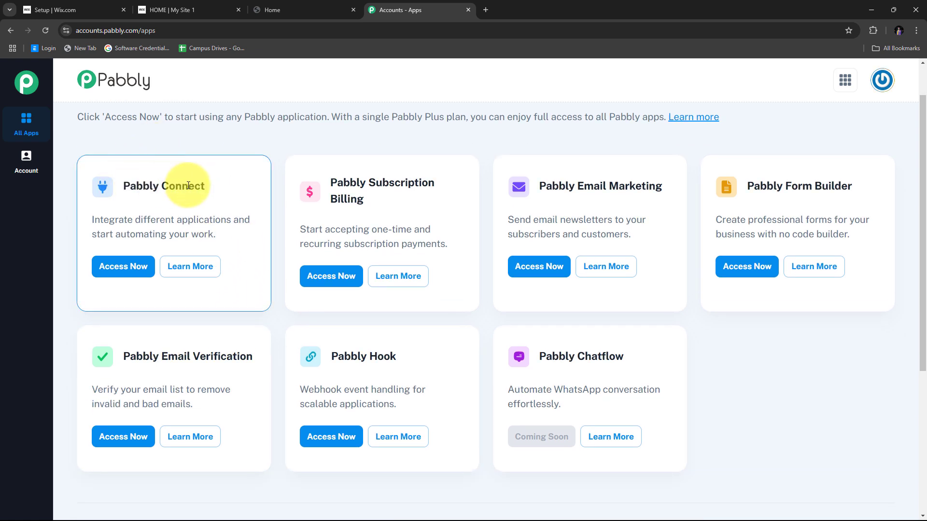
{"action": "triple_click", "coordinate": [217, 188]}
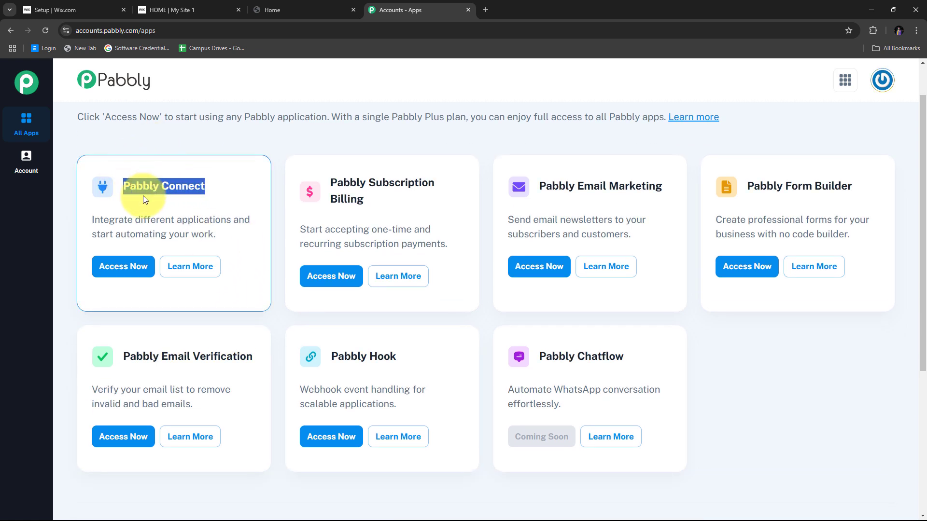
{"action": "left_click", "coordinate": [118, 273]}
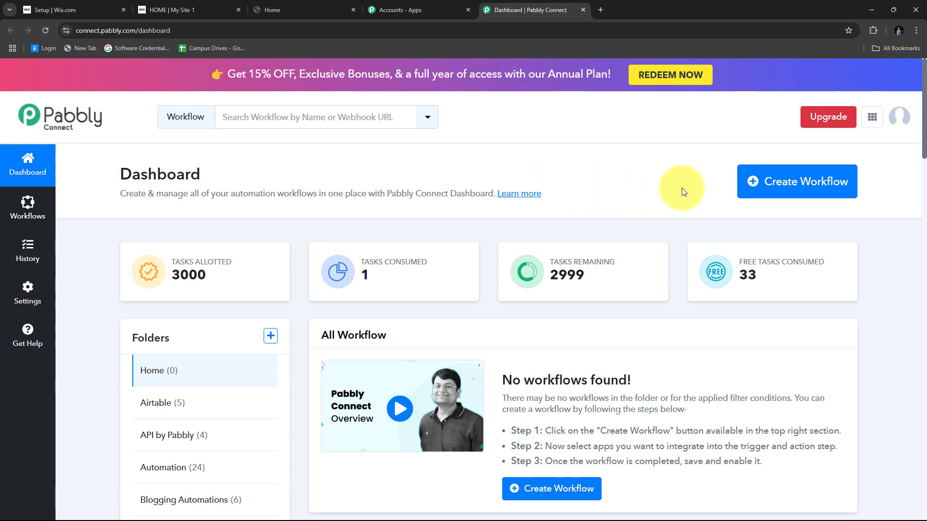
- Create the workflow 'Enroll Graphy User on Wix Forms Submission' in the Automation folder
{"action": "left_click", "coordinate": [747, 191]}
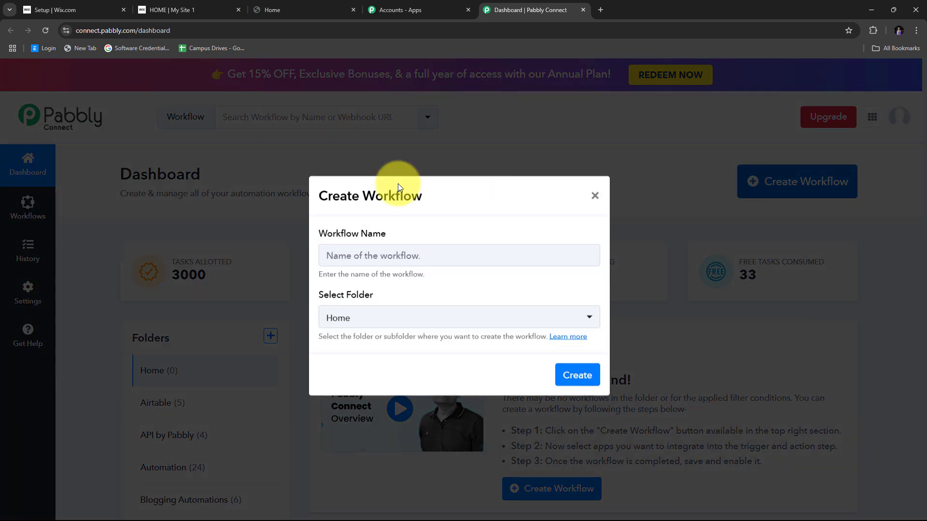
{"action": "left_click", "coordinate": [374, 259]}
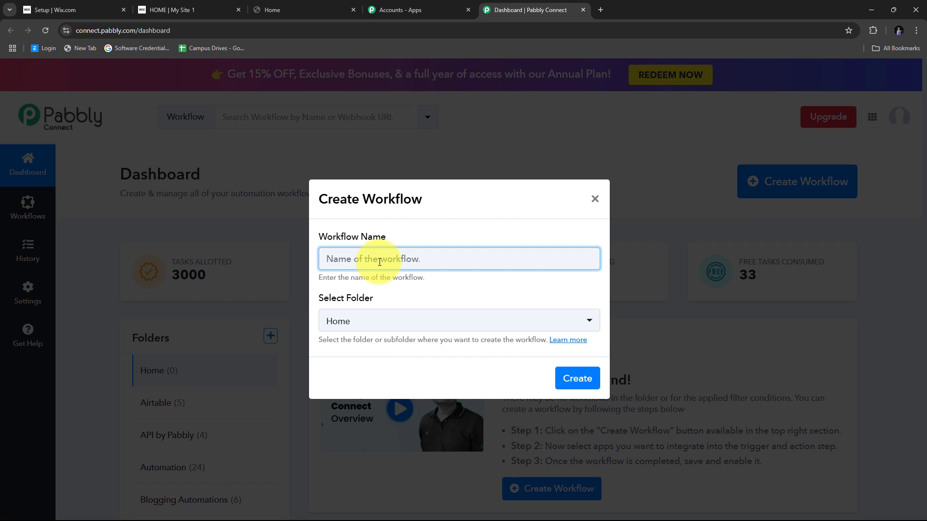
{"action": "type", "text": "Enroll Graphy User on Wix Forms Submission"}
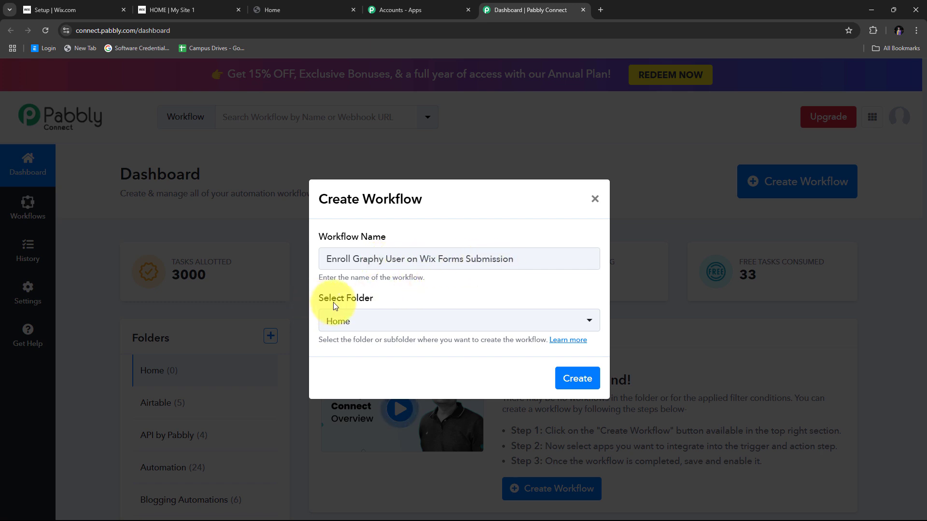
{"action": "left_click", "coordinate": [503, 324]}
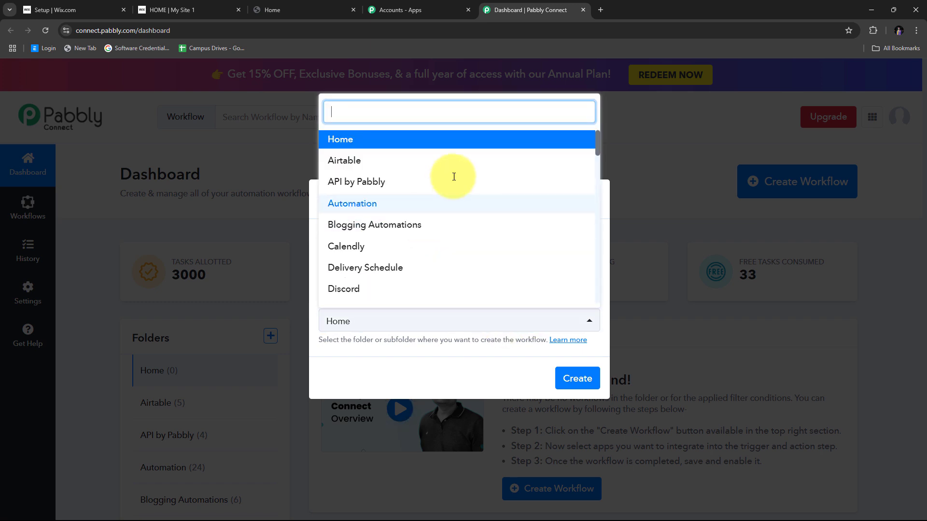
{"action": "scroll", "coordinate": [456, 174], "scroll_direction": "down", "scroll_amount": 10}
{"action": "scroll", "coordinate": [455, 173], "scroll_direction": "up", "scroll_amount": 10}
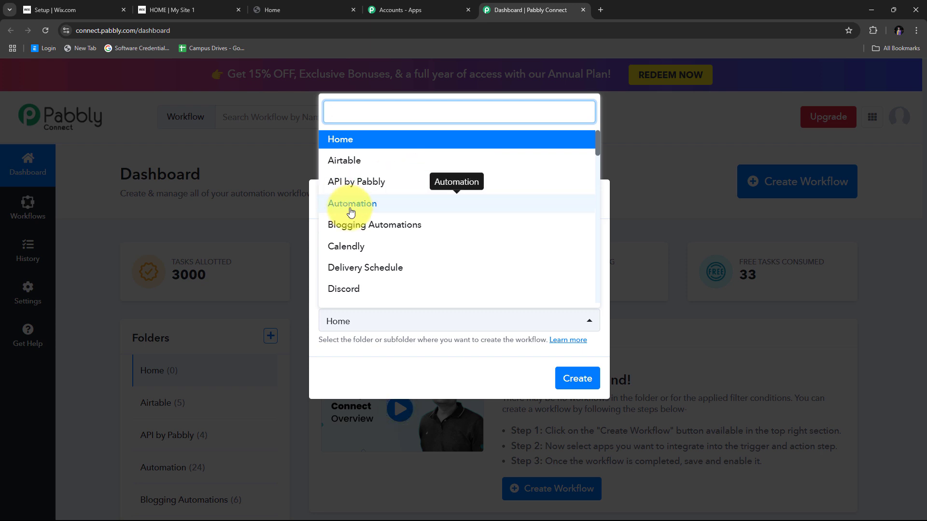
{"action": "left_click", "coordinate": [388, 209]}
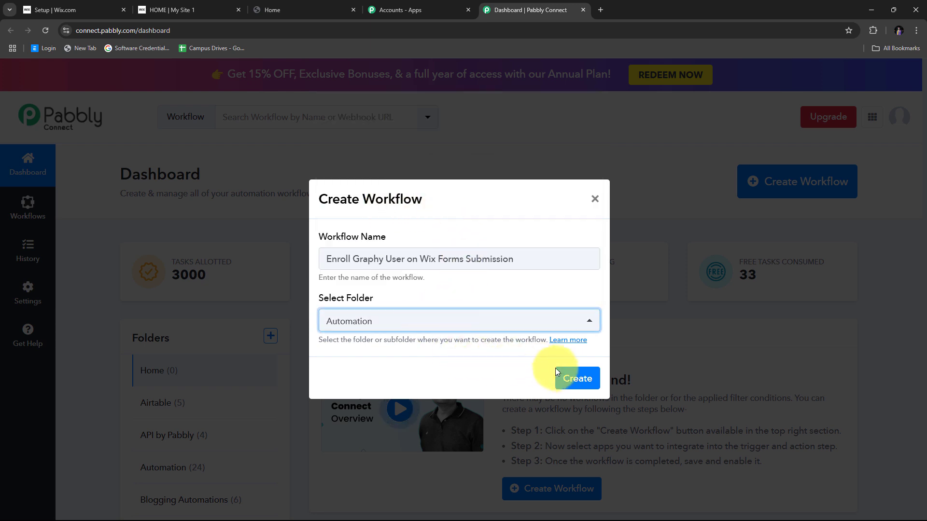
{"action": "left_click", "coordinate": [576, 380]}
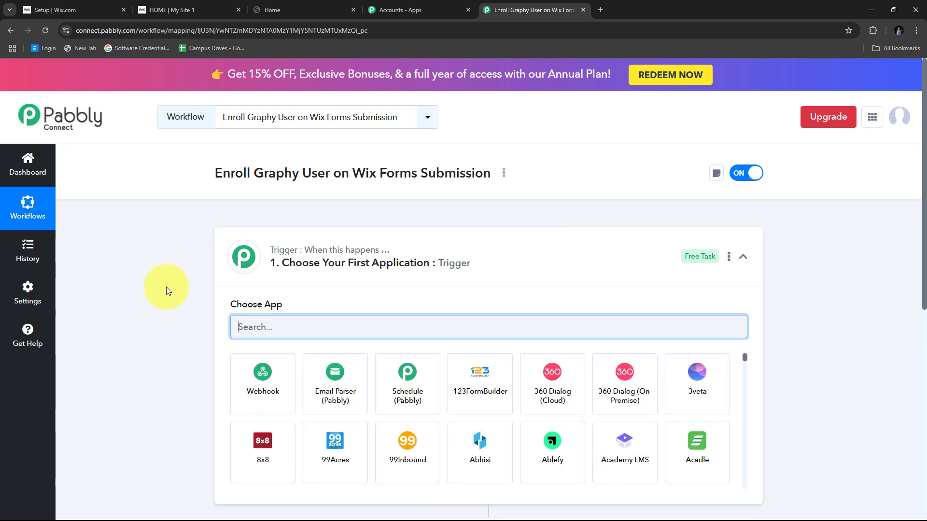
- Set the workflow trigger to the Wix Forms app with the New Form Submission event
{"action": "scroll", "coordinate": [166, 287], "scroll_direction": "down", "scroll_amount": 3}
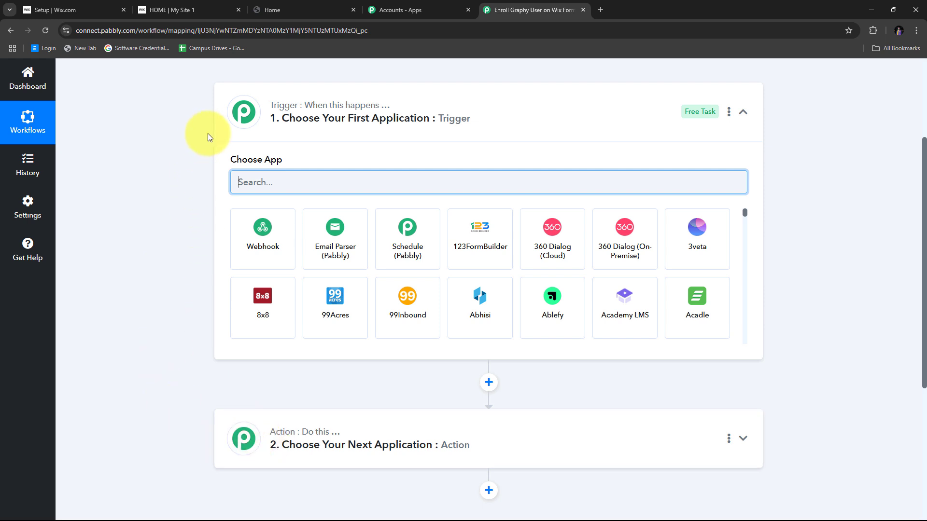
{"action": "mouse_move", "coordinate": [293, 103]}
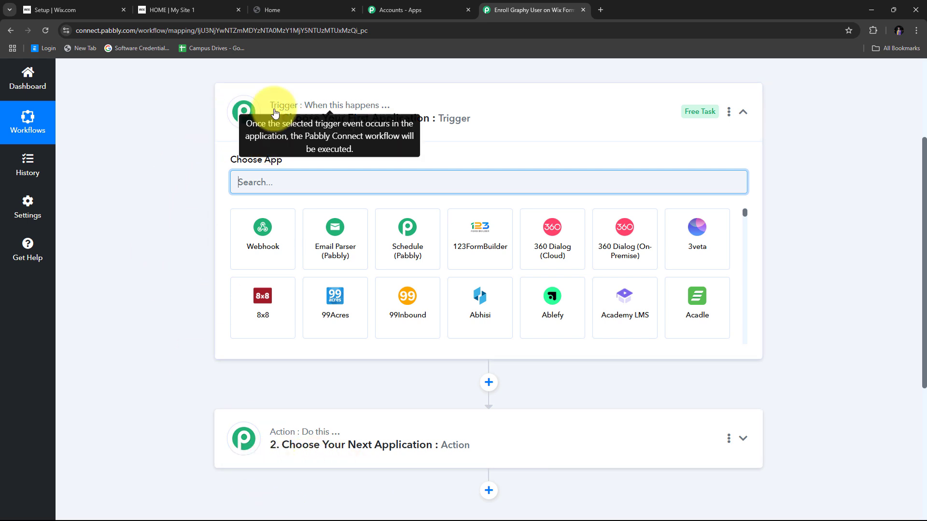
{"action": "scroll", "coordinate": [277, 125], "scroll_direction": "up", "scroll_amount": 1}
{"action": "scroll", "coordinate": [281, 139], "scroll_direction": "down", "scroll_amount": 1}
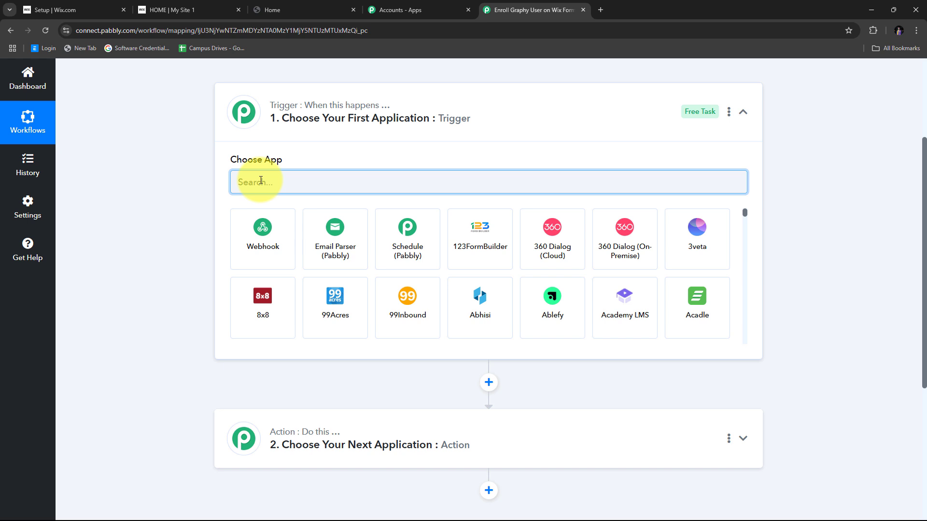
{"action": "type", "text": "W"}
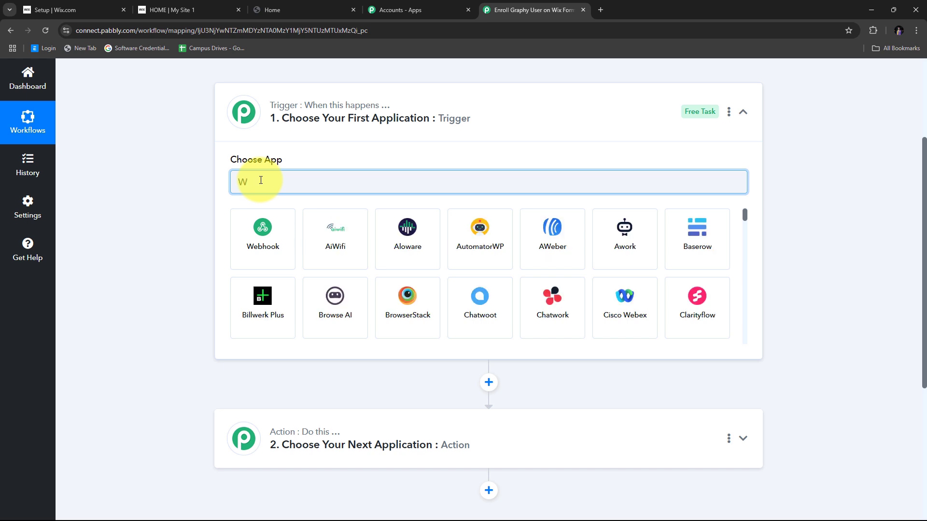
{"action": "type", "text": "i"}
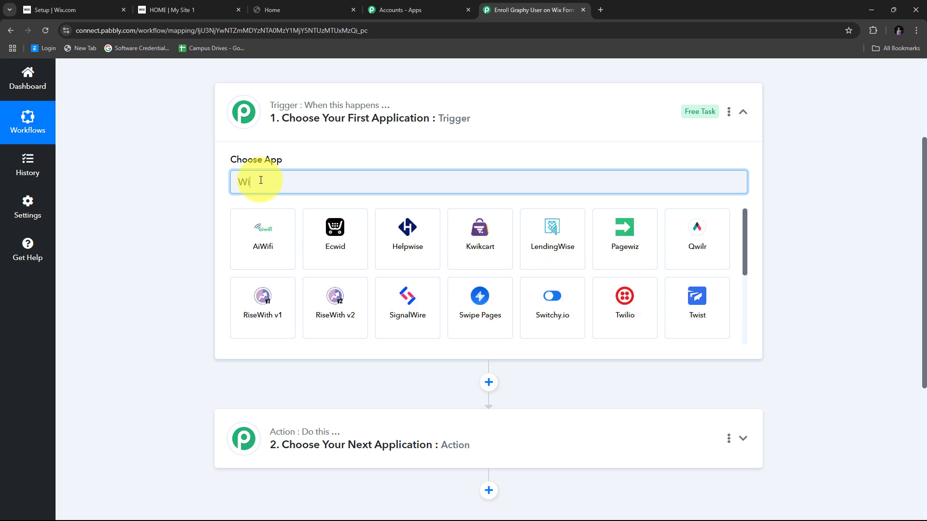
{"action": "type", "text": "x Forms"}
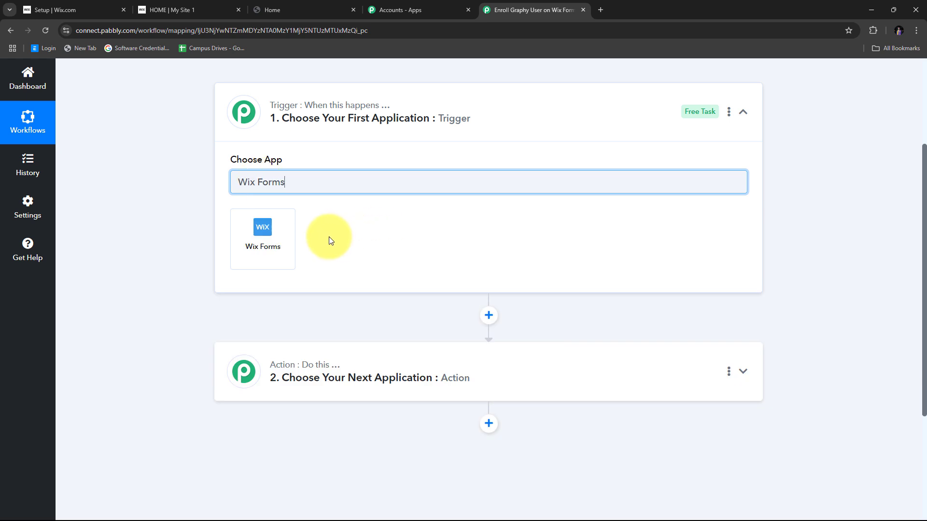
{"action": "left_click", "coordinate": [271, 241]}
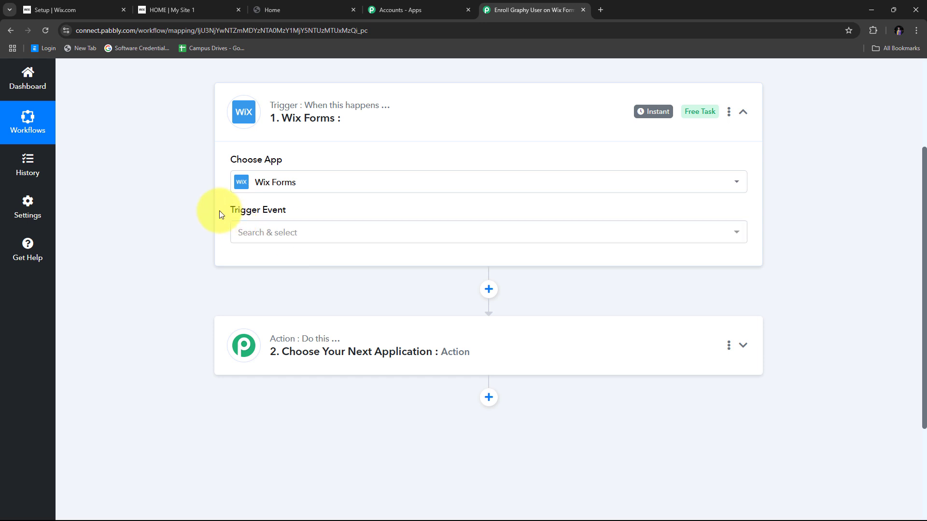
{"action": "left_click", "coordinate": [494, 235]}
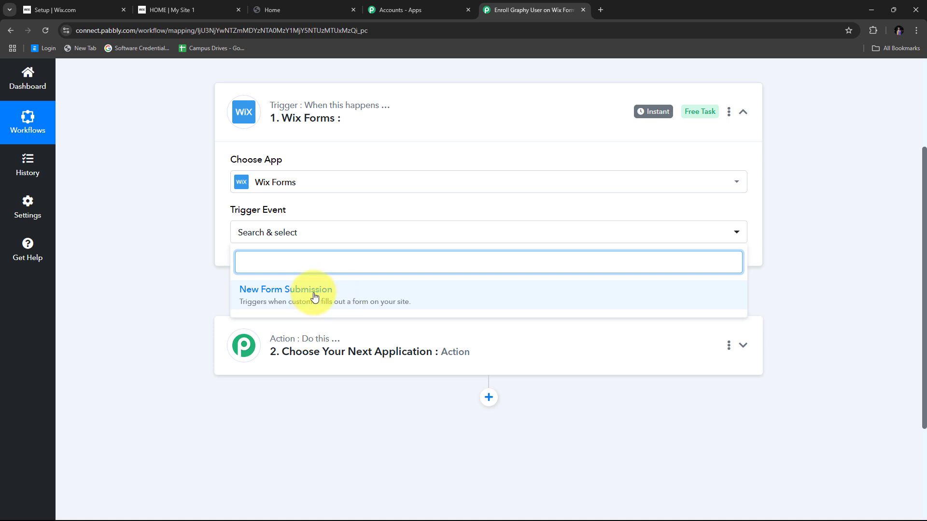
{"action": "left_click", "coordinate": [311, 294]}
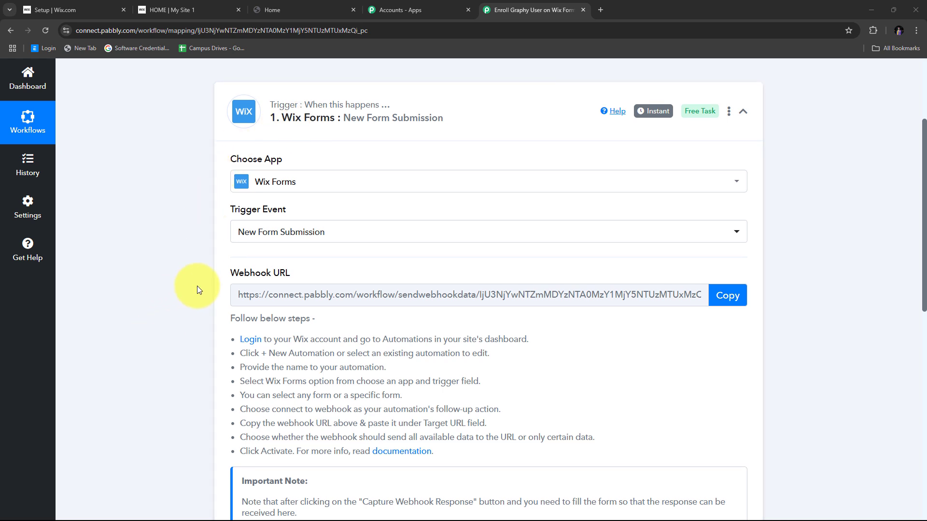
- Copy the trigger's webhook URL and go to the Wix site dashboard tab
{"action": "scroll", "coordinate": [197, 285], "scroll_direction": "down", "scroll_amount": 1}
{"action": "left_click_drag", "start_coordinate": [227, 227], "coordinate": [323, 228]}
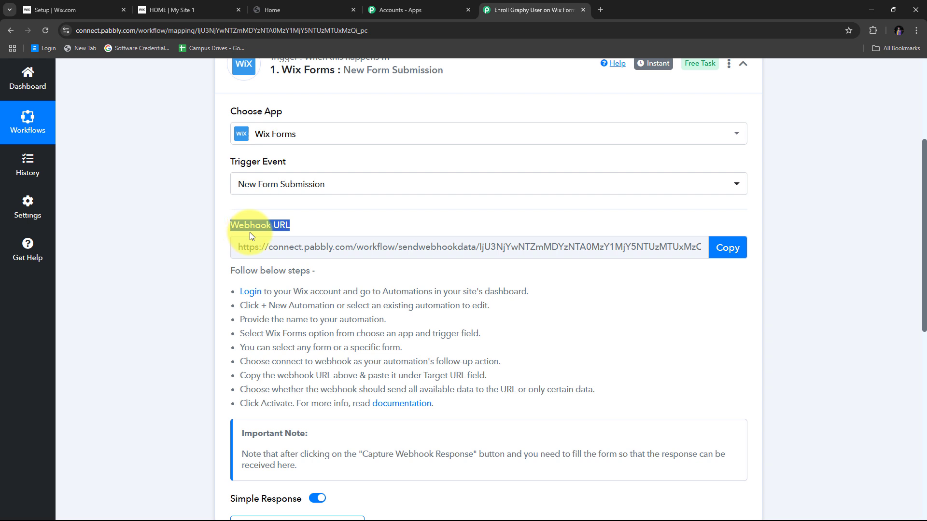
{"action": "scroll", "coordinate": [259, 120], "scroll_direction": "up", "scroll_amount": 1}
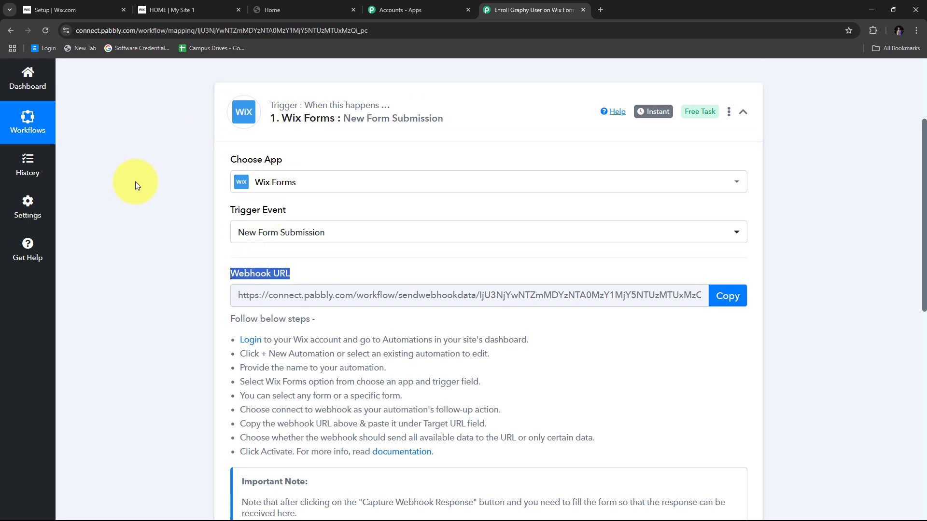
{"action": "scroll", "coordinate": [142, 193], "scroll_direction": "down", "scroll_amount": 1}
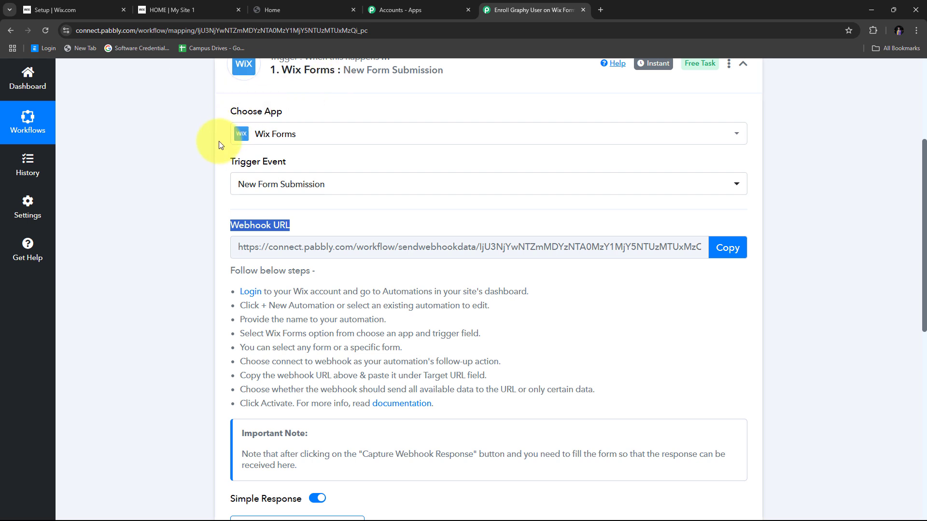
{"action": "scroll", "coordinate": [166, 222], "scroll_direction": "down", "scroll_amount": 1}
{"action": "left_click_drag", "start_coordinate": [236, 240], "coordinate": [699, 384]}
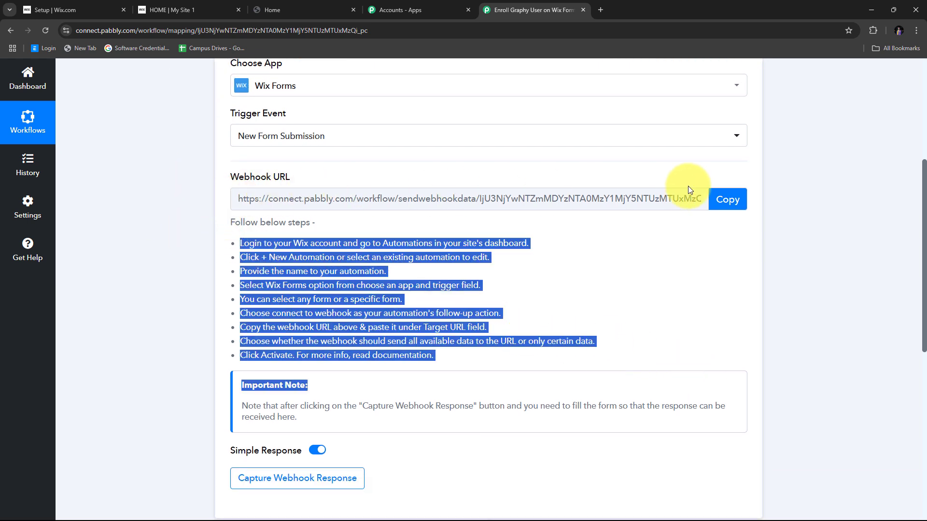
{"action": "left_click", "coordinate": [724, 202]}
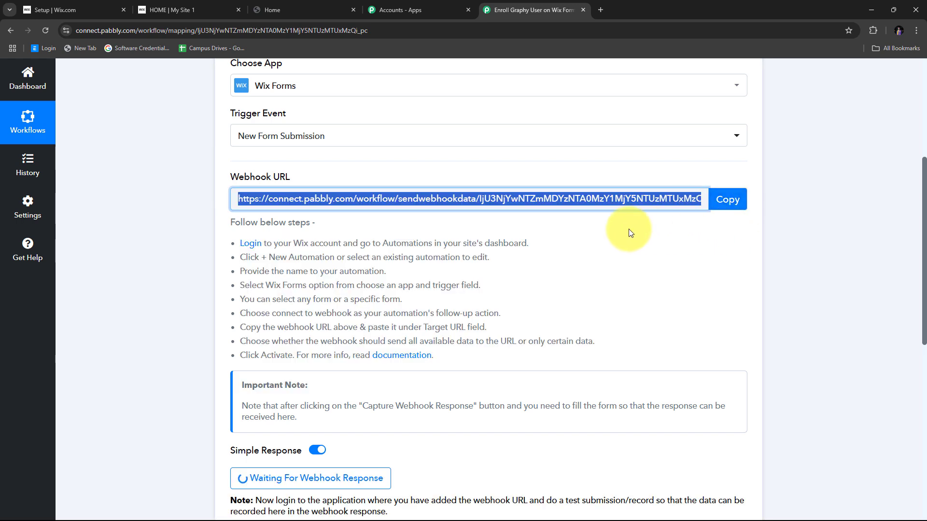
{"action": "left_click", "coordinate": [68, 10]}
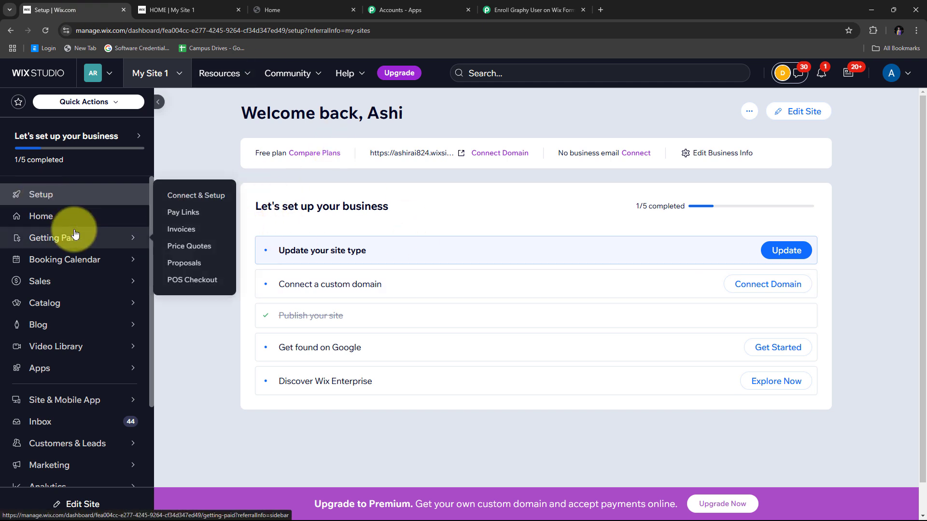
- On the site's Automations page, start a new automation from scratch
{"action": "scroll", "coordinate": [80, 237], "scroll_direction": "down", "scroll_amount": 2}
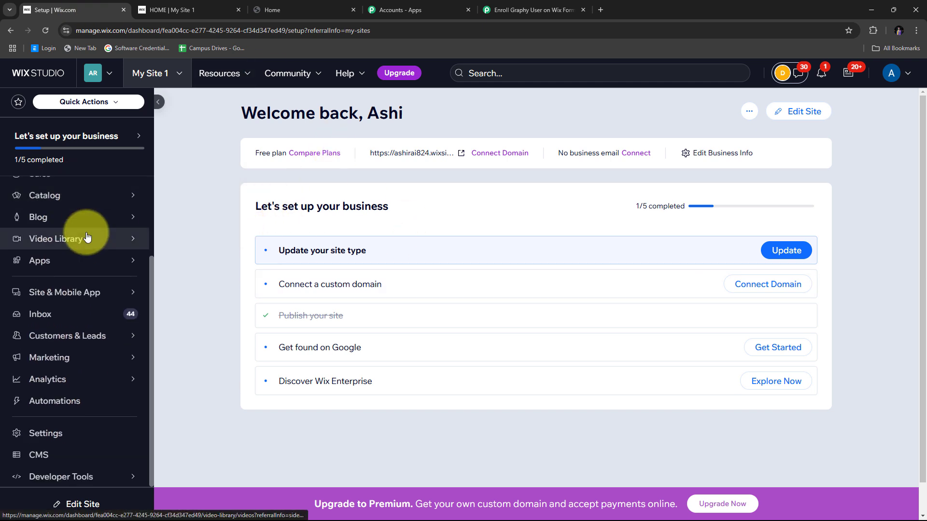
{"action": "left_click", "coordinate": [56, 404]}
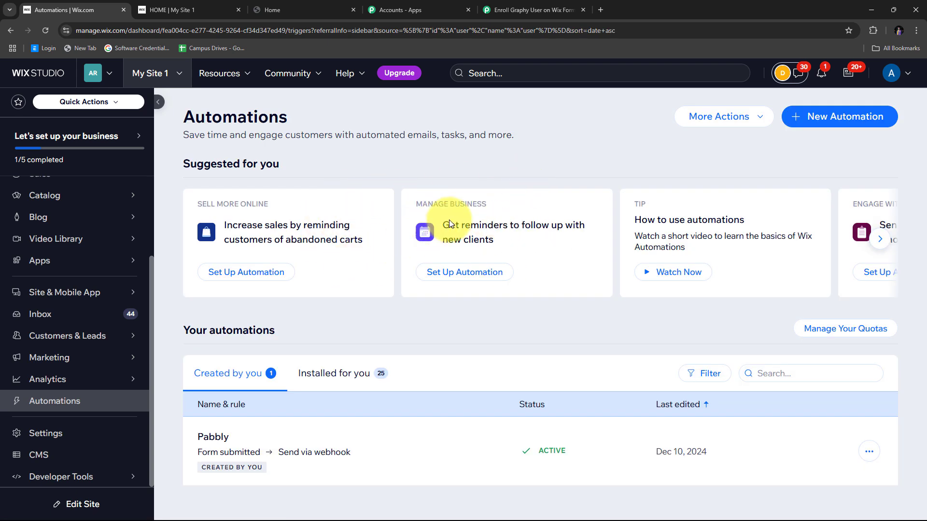
{"action": "left_click", "coordinate": [831, 125]}
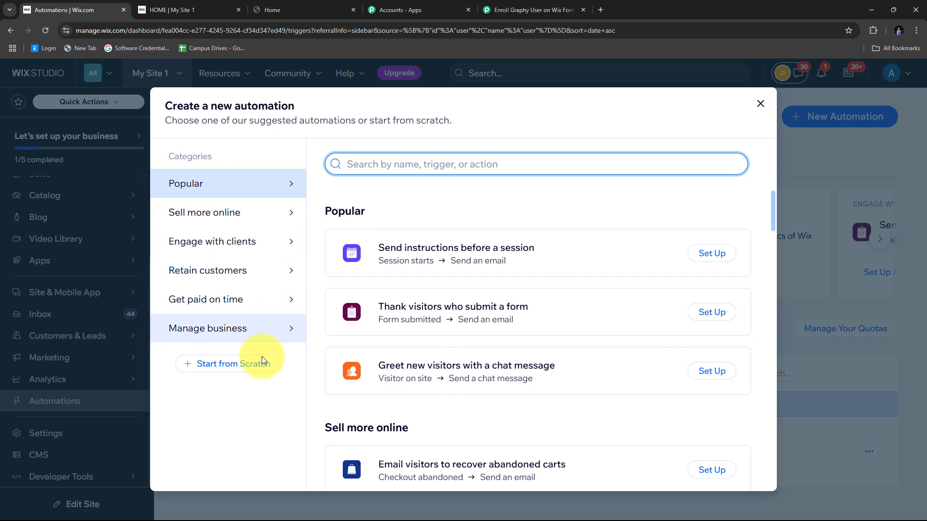
{"action": "left_click", "coordinate": [233, 365]}
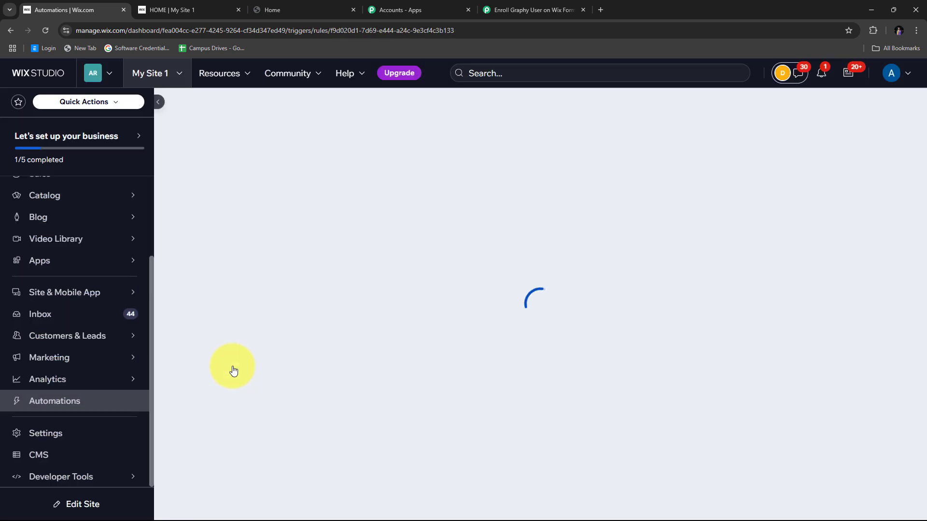
- Rename the new automation to 'Test'
{"action": "scroll", "coordinate": [515, 201], "scroll_direction": "down", "scroll_amount": 4}
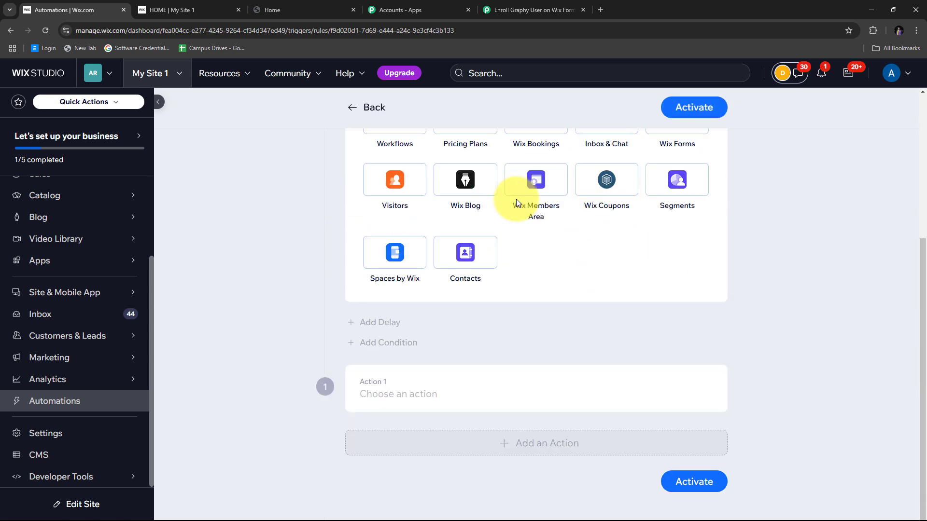
{"action": "scroll", "coordinate": [516, 199], "scroll_direction": "up", "scroll_amount": 5}
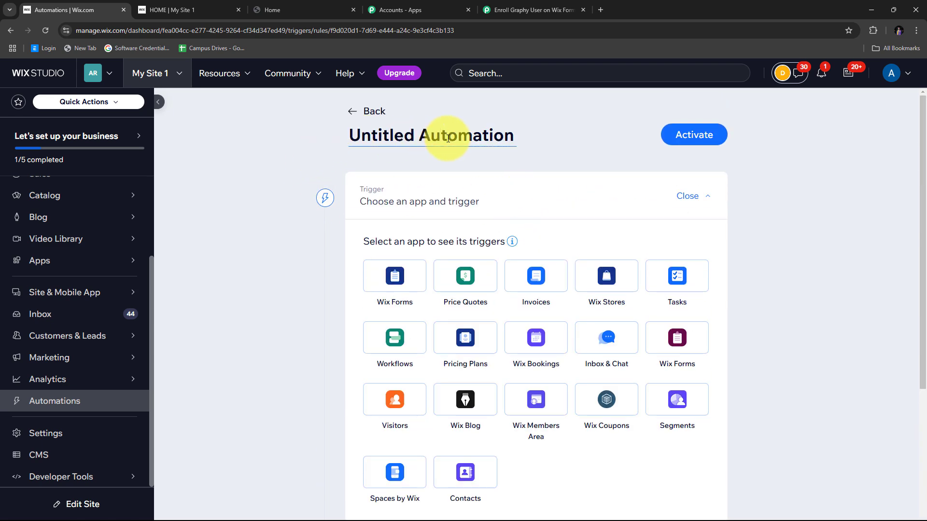
{"action": "left_click_drag", "start_coordinate": [504, 138], "coordinate": [326, 146]}
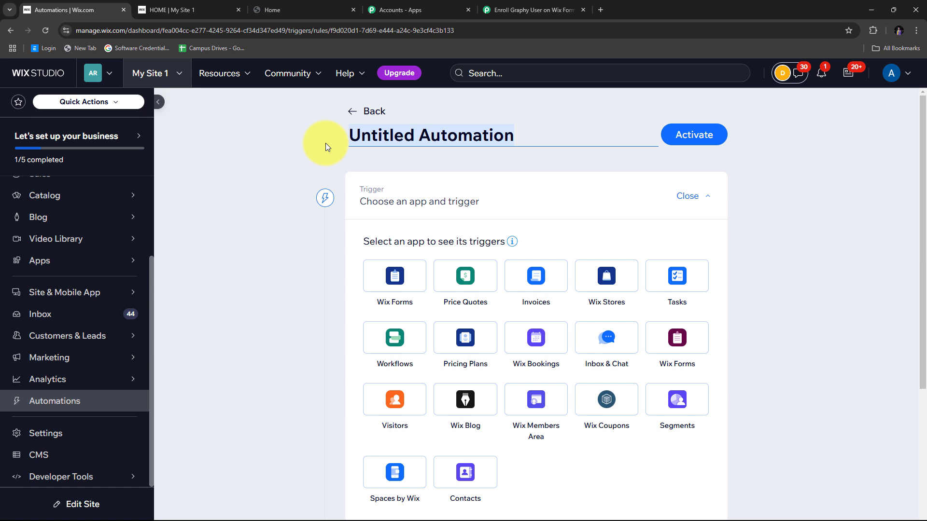
{"action": "key", "text": "BackSpace"}
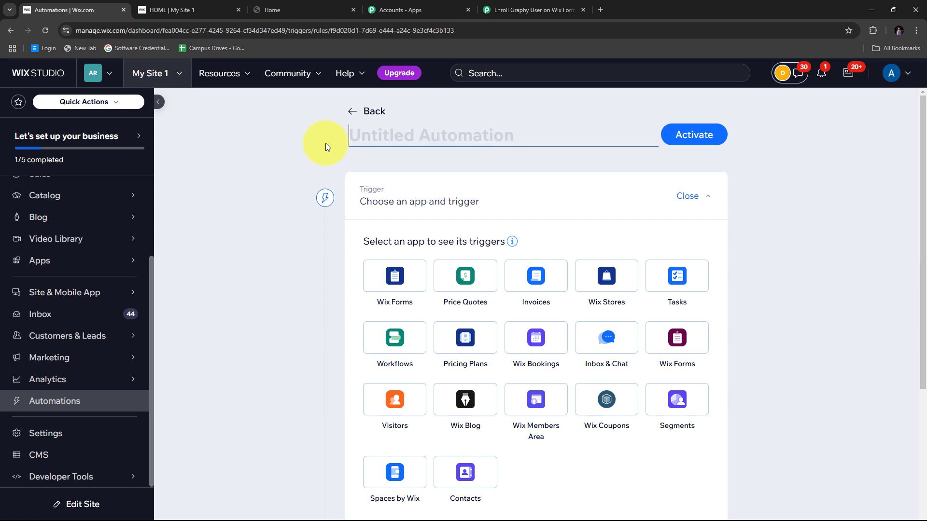
{"action": "type", "text": "Test"}
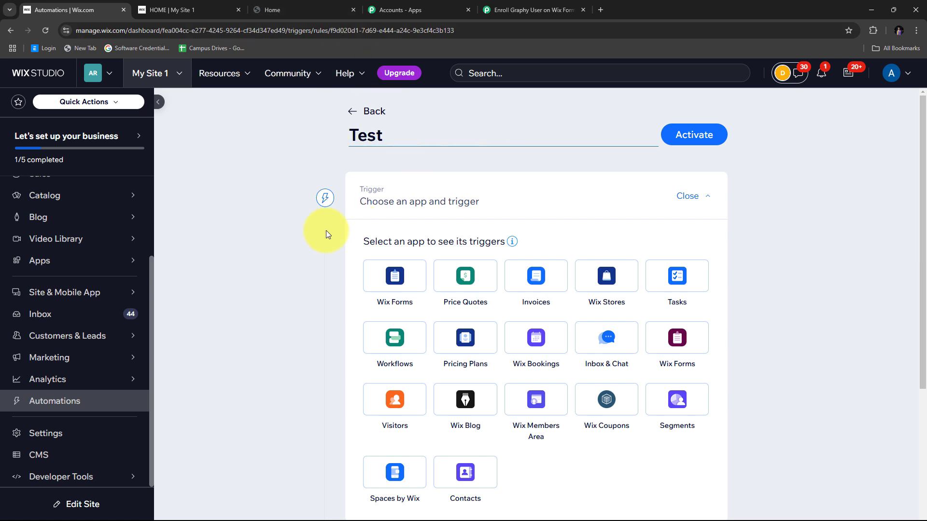
- Make Wix Forms 'Form submitted' for any form the automation's trigger
{"action": "scroll", "coordinate": [351, 218], "scroll_direction": "down", "scroll_amount": 1}
{"action": "scroll", "coordinate": [365, 209], "scroll_direction": "up", "scroll_amount": 1}
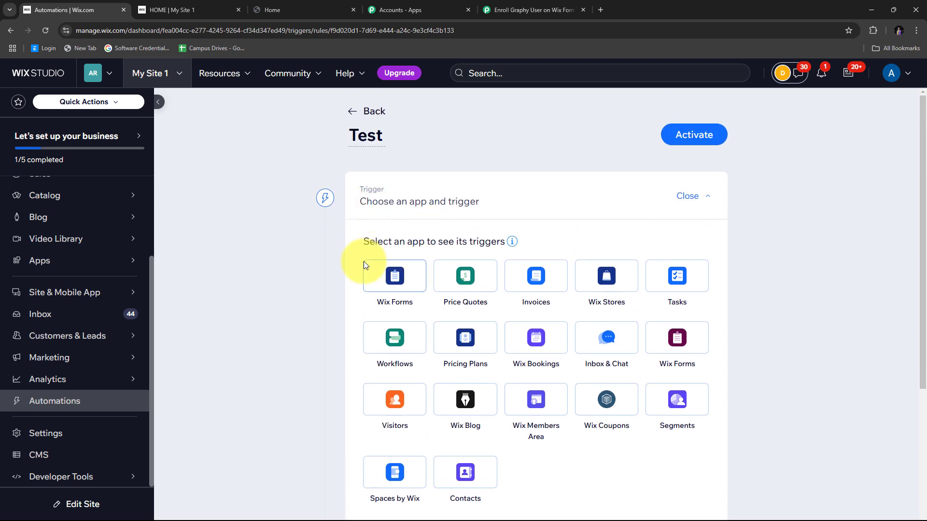
{"action": "left_click", "coordinate": [390, 276]}
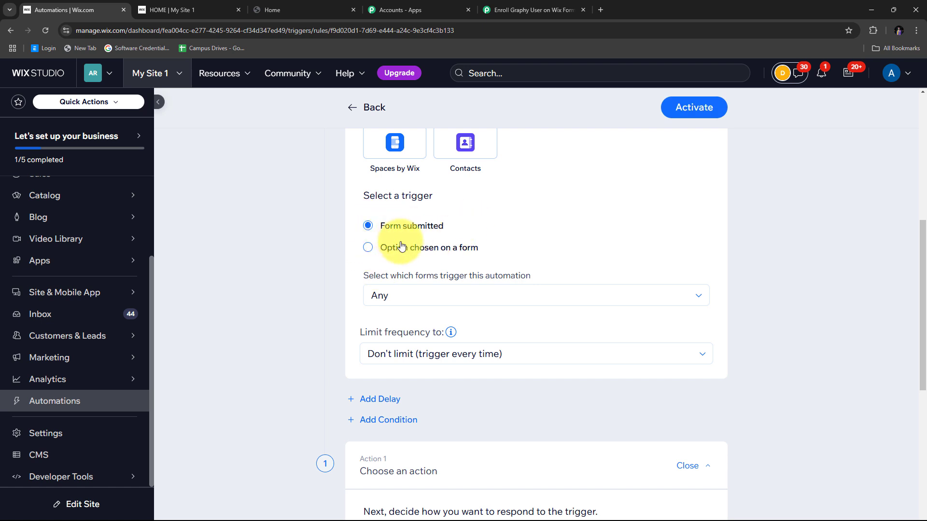
{"action": "left_click", "coordinate": [399, 296]}
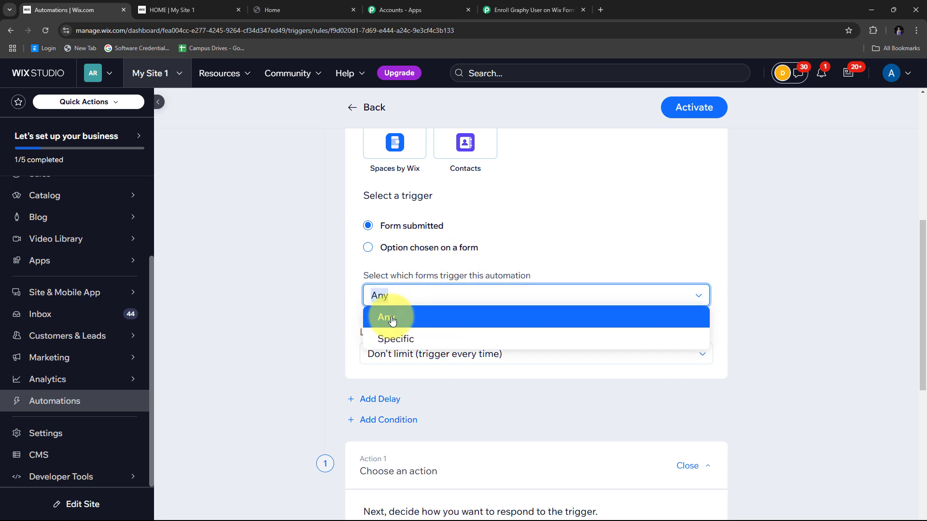
{"action": "left_click", "coordinate": [364, 316]}
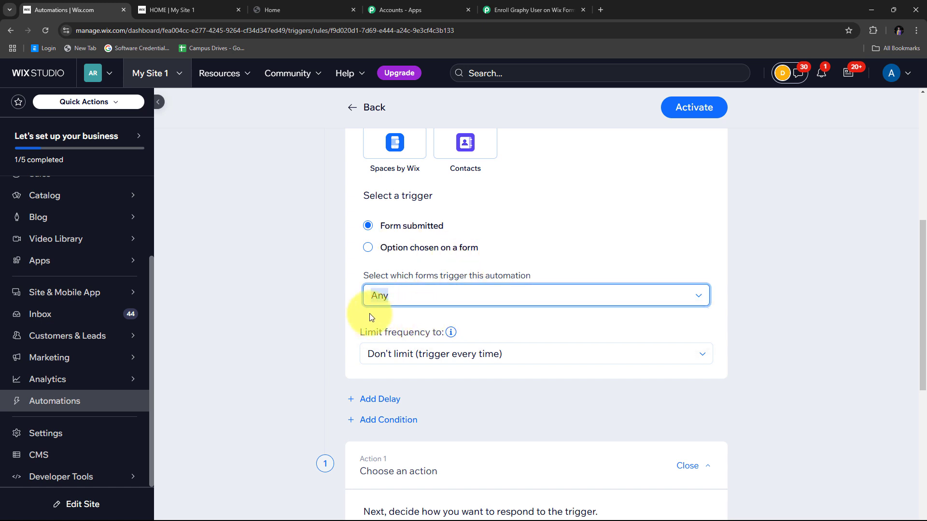
{"action": "left_click", "coordinate": [386, 296]}
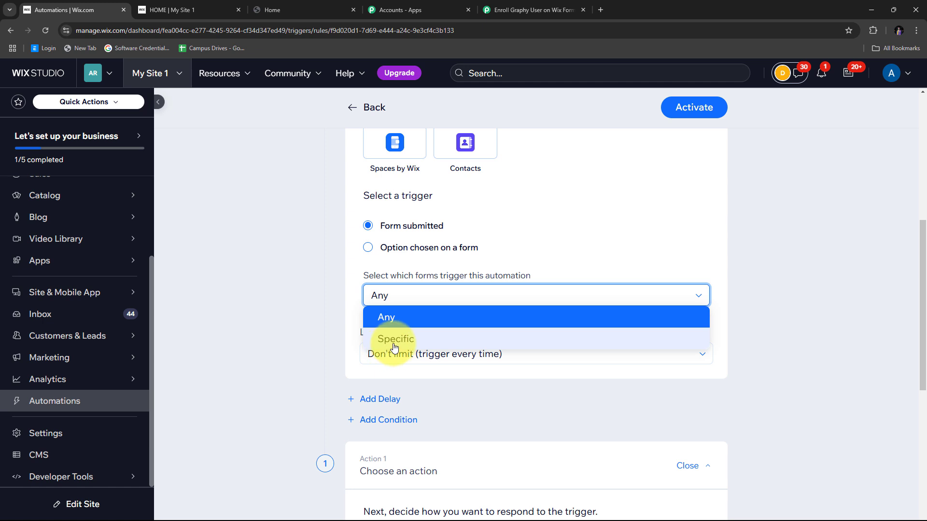
{"action": "left_click", "coordinate": [311, 298]}
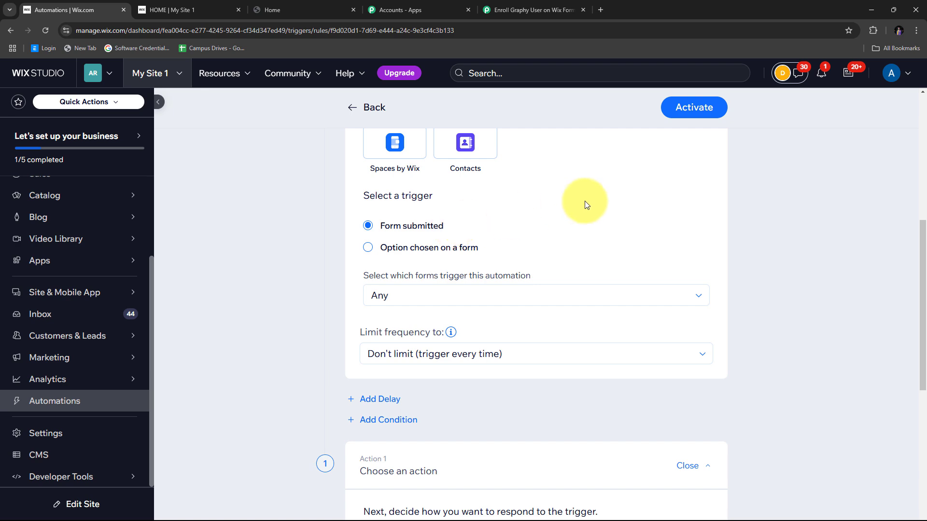
{"action": "scroll", "coordinate": [734, 215], "scroll_direction": "down", "scroll_amount": 6}
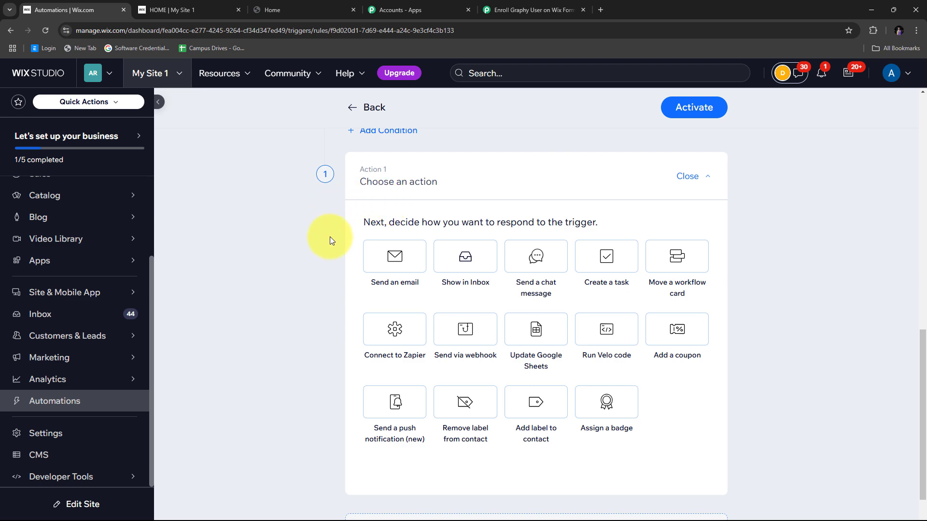
- Set Action 1 to Send via webhook with the pasted Pabbly URL, then activate the automation
{"action": "left_click", "coordinate": [465, 332]}
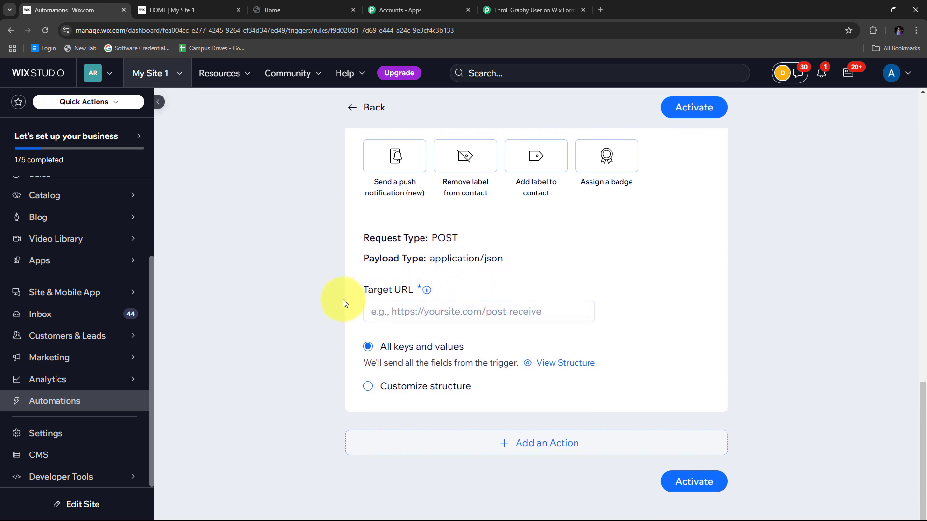
{"action": "left_click", "coordinate": [385, 311]}
{"action": "right_click", "coordinate": [385, 312]}
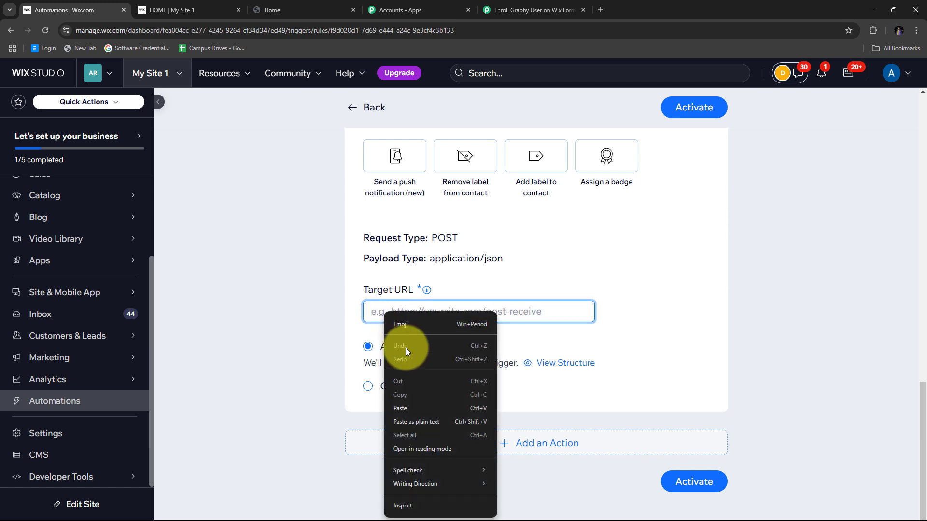
{"action": "left_click", "coordinate": [402, 404]}
{"action": "left_click", "coordinate": [555, 280]}
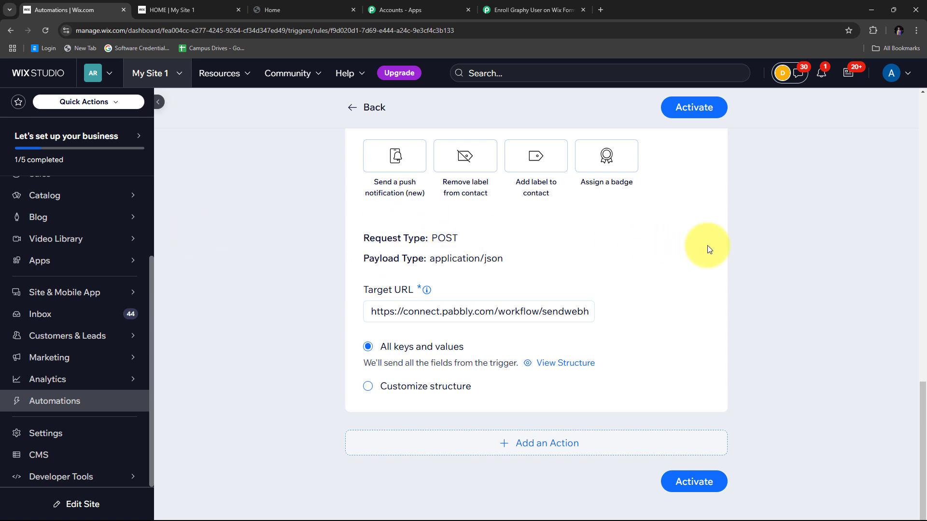
{"action": "left_click", "coordinate": [702, 484]}
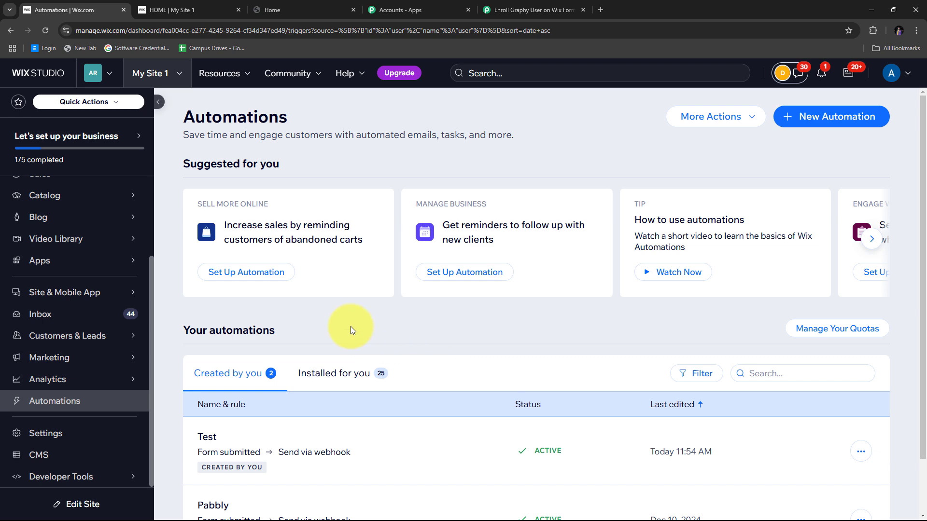
- Return to the Pabbly workflow tab and bring the Waiting For Webhook Response button into view
{"action": "left_click", "coordinate": [528, 10]}
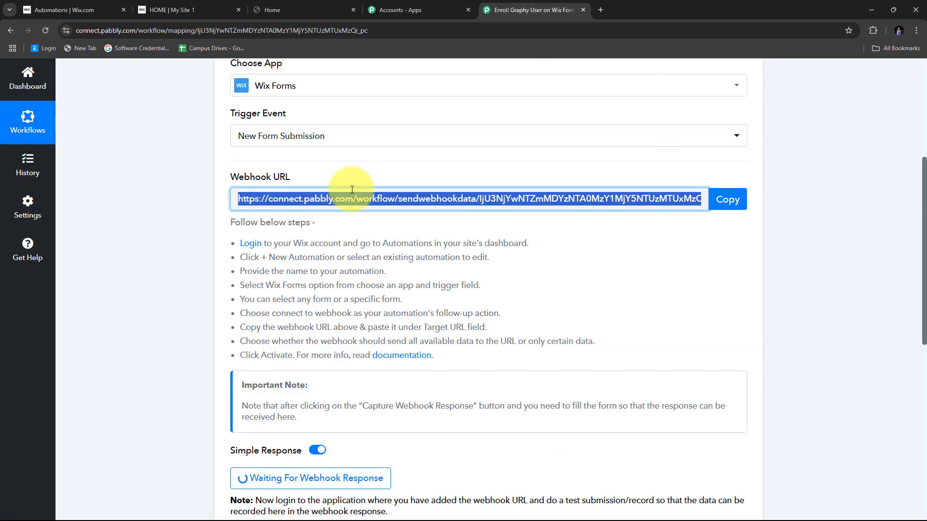
{"action": "scroll", "coordinate": [366, 203], "scroll_direction": "down", "scroll_amount": 5}
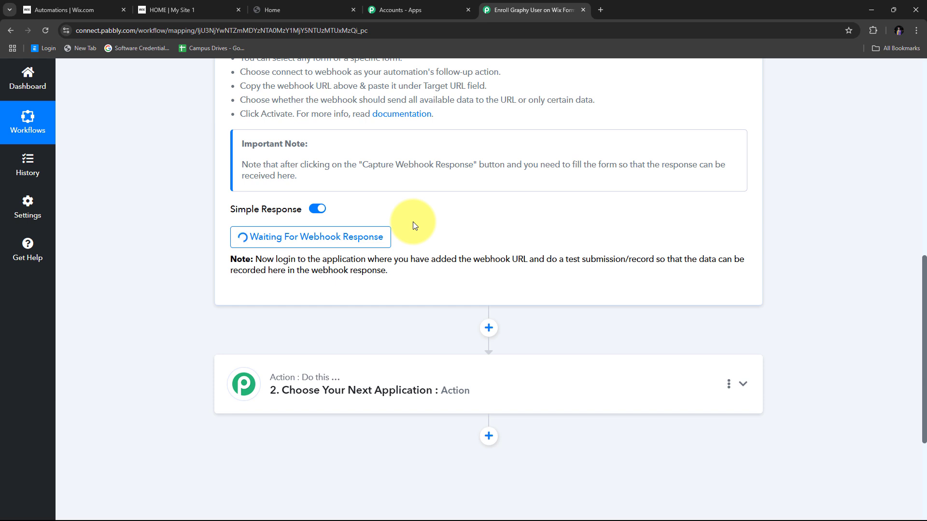
{"action": "scroll", "coordinate": [610, 238], "scroll_direction": "down", "scroll_amount": 1}
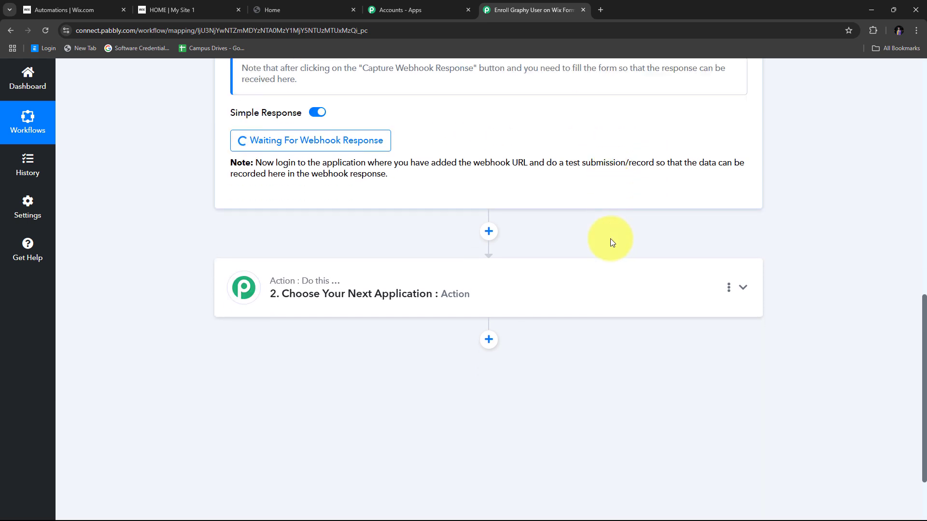
{"action": "scroll", "coordinate": [610, 238], "scroll_direction": "up", "scroll_amount": 1}
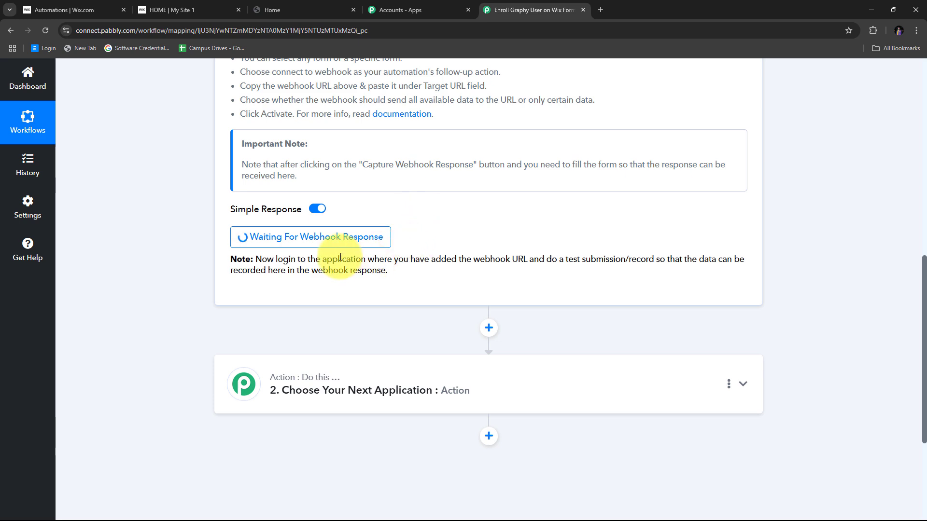
- On the live site's registration form, enter a sample first name, last name, e-mail and phone number
{"action": "left_click", "coordinate": [165, 10]}
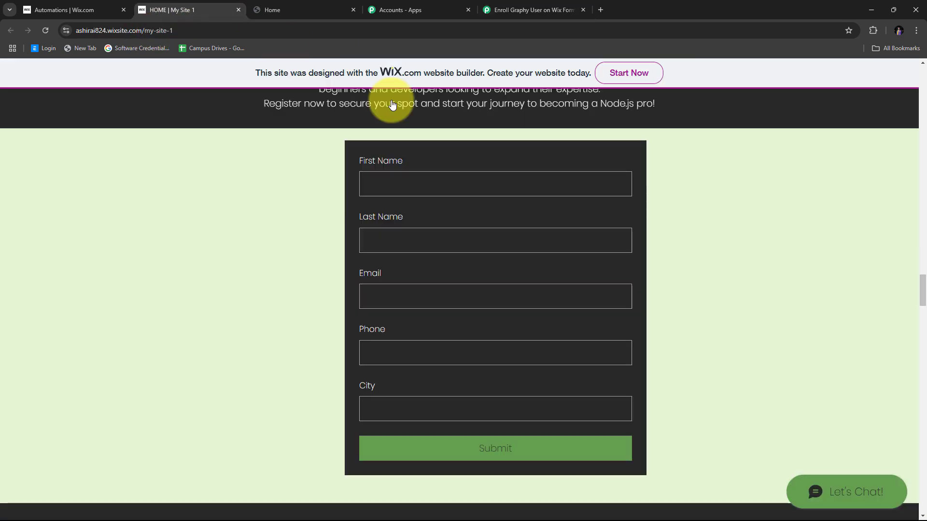
{"action": "scroll", "coordinate": [781, 205], "scroll_direction": "down", "scroll_amount": 1}
{"action": "scroll", "coordinate": [727, 216], "scroll_direction": "down", "scroll_amount": 1}
{"action": "scroll", "coordinate": [728, 217], "scroll_direction": "up", "scroll_amount": 5}
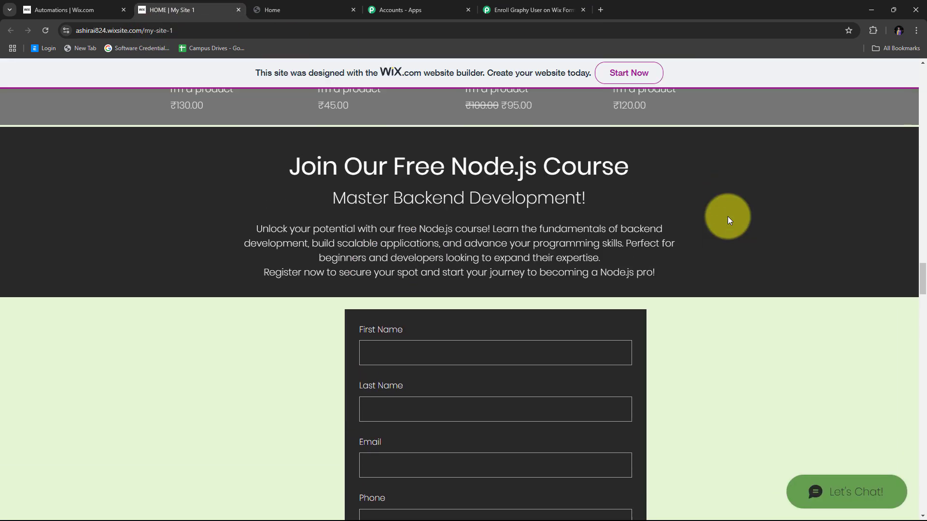
{"action": "scroll", "coordinate": [728, 216], "scroll_direction": "down", "scroll_amount": 2}
{"action": "scroll", "coordinate": [728, 216], "scroll_direction": "down", "scroll_amount": 2}
{"action": "scroll", "coordinate": [229, 205], "scroll_direction": "up", "scroll_amount": 1}
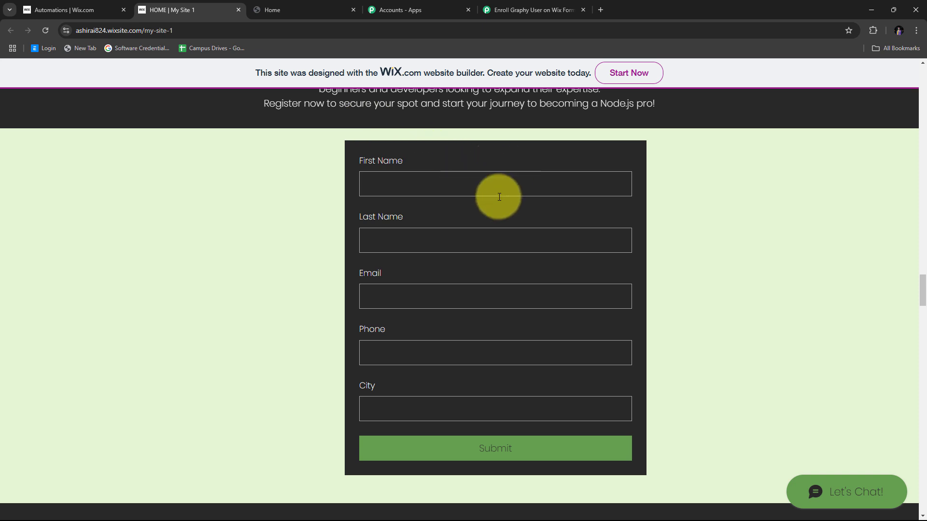
{"action": "left_click", "coordinate": [399, 188]}
{"action": "type", "text": "John"}
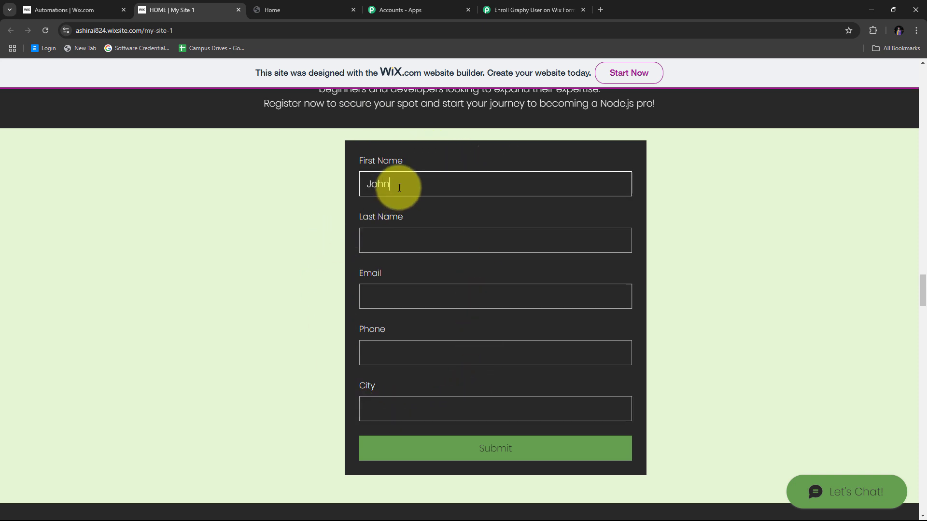
{"action": "key", "text": "Tab"}
{"action": "type", "text": "Doe"}
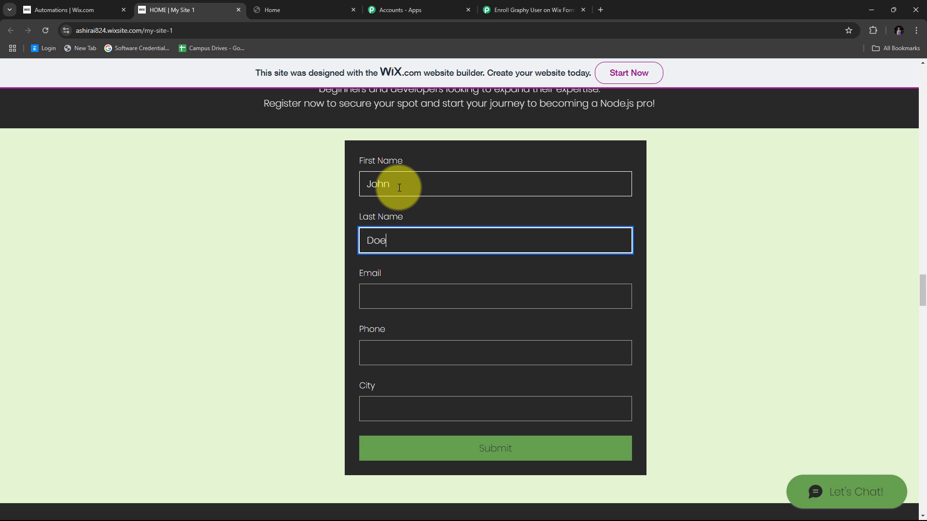
{"action": "key", "text": "Tab"}
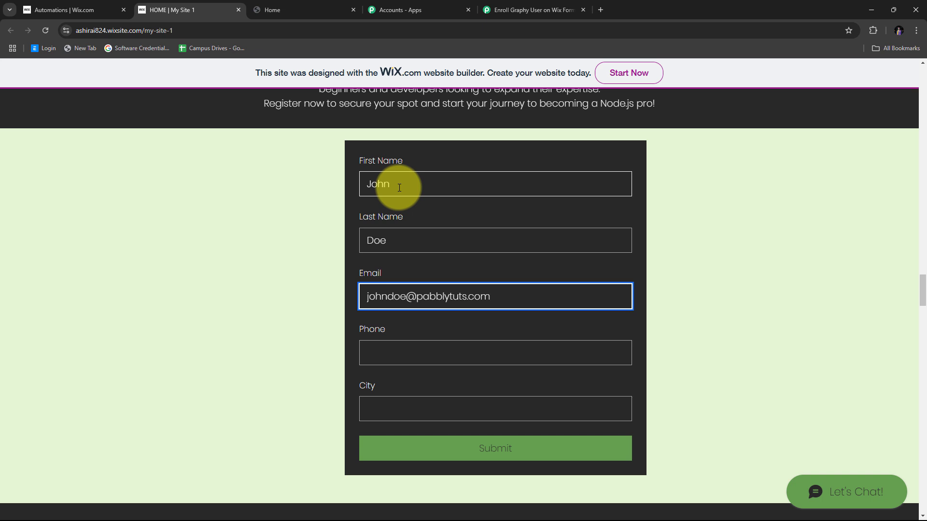
{"action": "key", "text": "Tab"}
{"action": "type", "text": "+91"}
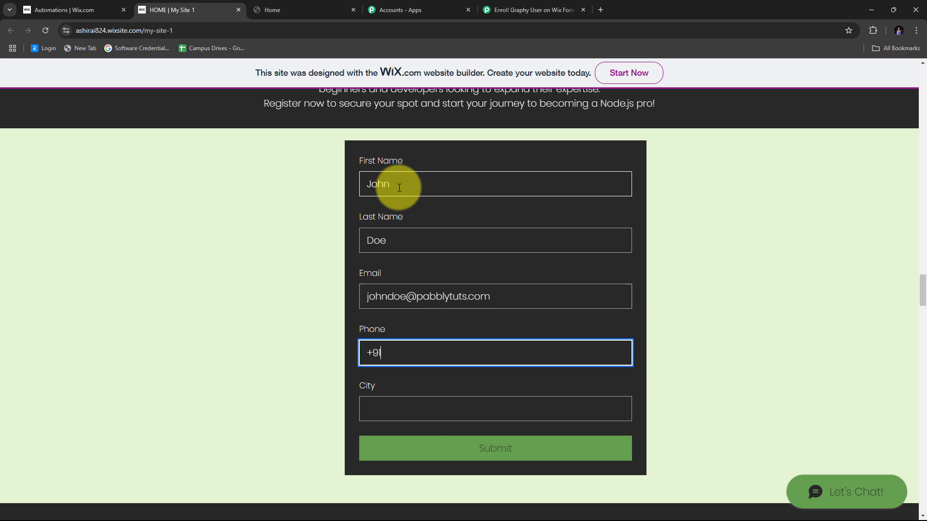
{"action": "type", "text": "9191919191"}
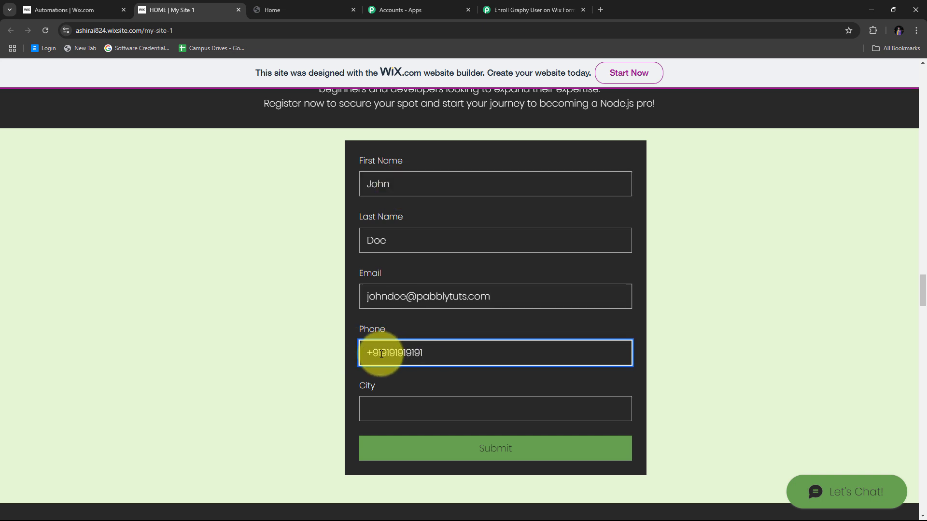
- Fill in the City field, submit the registration form, and return to the Pabbly workflow
{"action": "scroll", "coordinate": [415, 355], "scroll_direction": "down", "scroll_amount": 1}
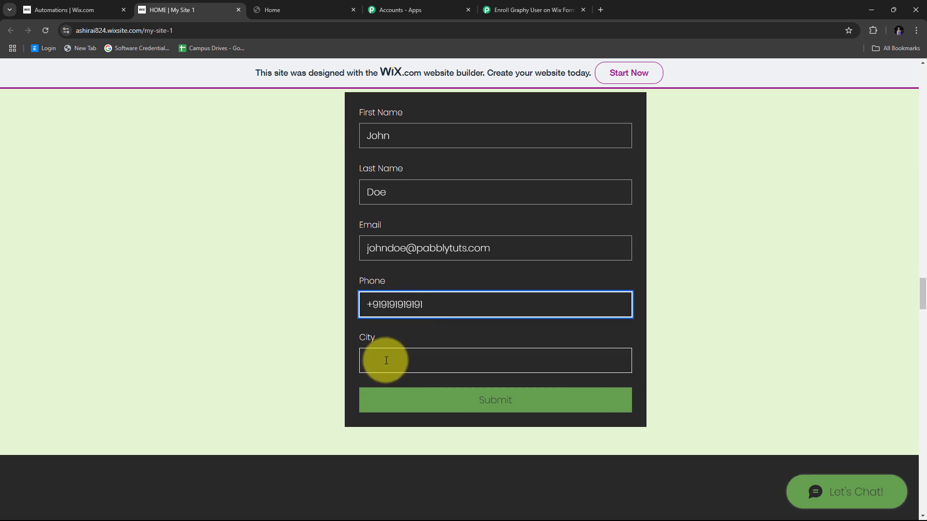
{"action": "left_click", "coordinate": [386, 361]}
{"action": "type", "text": "Bh"}
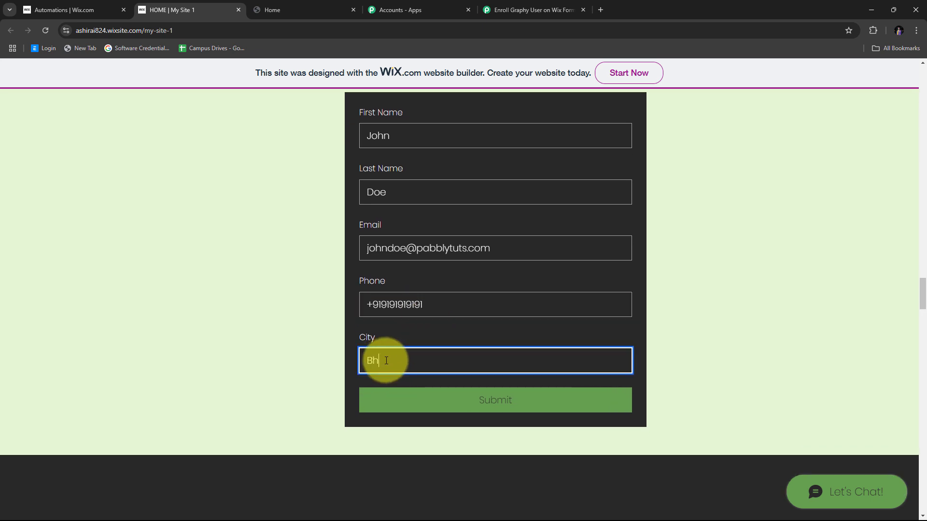
{"action": "type", "text": "opal"}
{"action": "scroll", "coordinate": [397, 324], "scroll_direction": "up", "scroll_amount": 2}
{"action": "scroll", "coordinate": [607, 247], "scroll_direction": "down", "scroll_amount": 2}
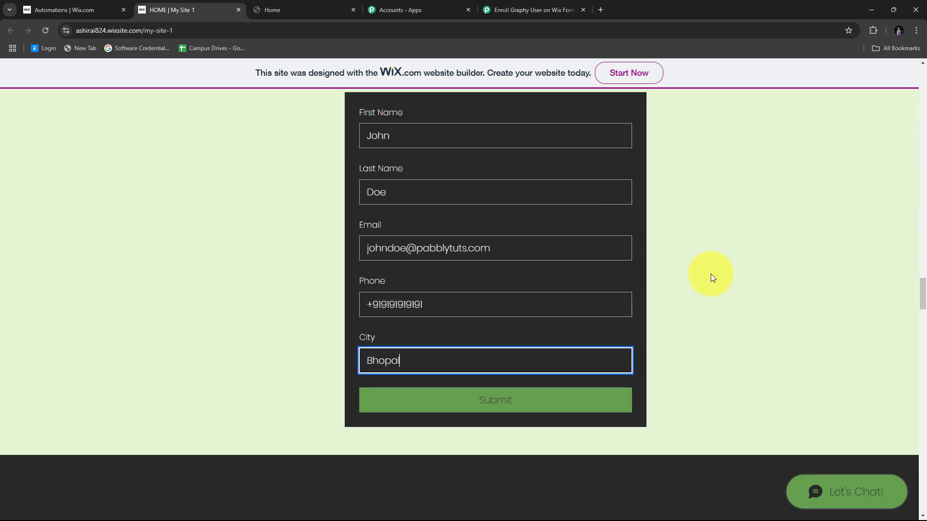
{"action": "left_click", "coordinate": [503, 401]}
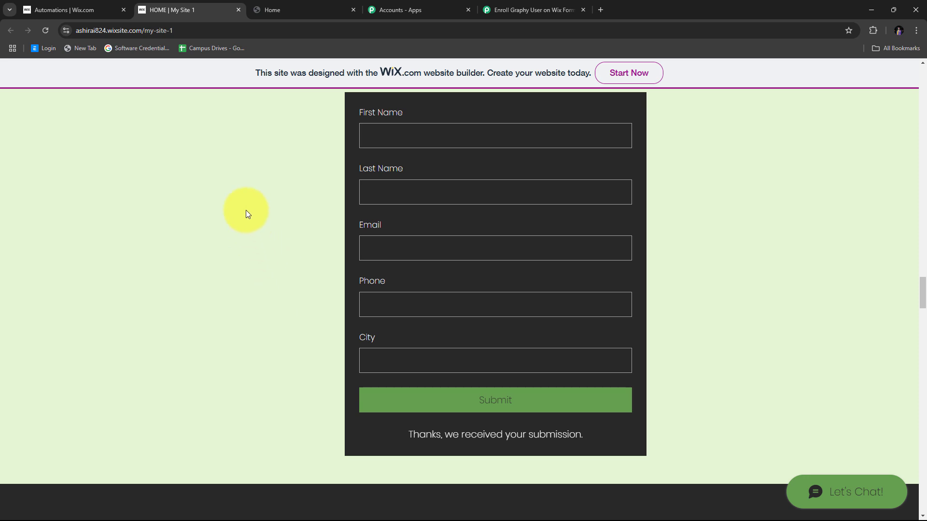
{"action": "left_click", "coordinate": [524, 7]}
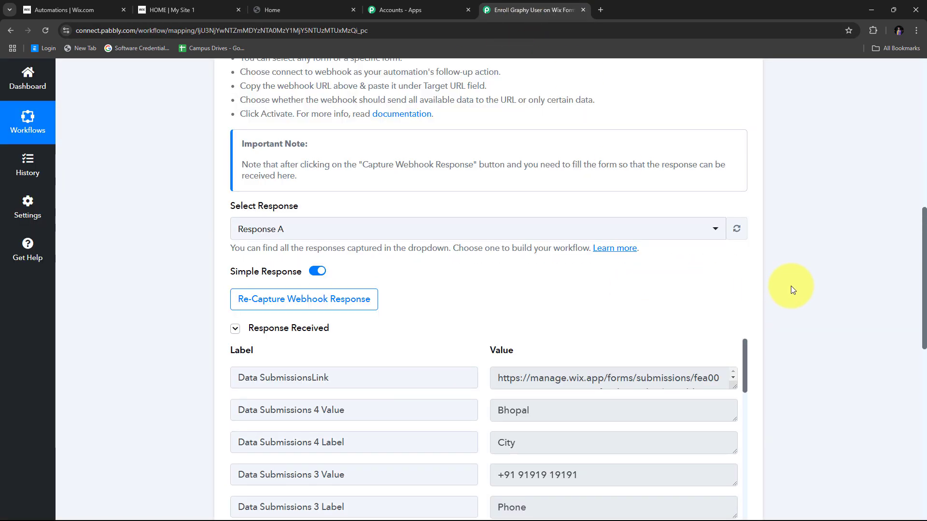
- Review the captured Wix submission's first name, last name and e-mail values
{"action": "scroll", "coordinate": [798, 261], "scroll_direction": "down", "scroll_amount": 5}
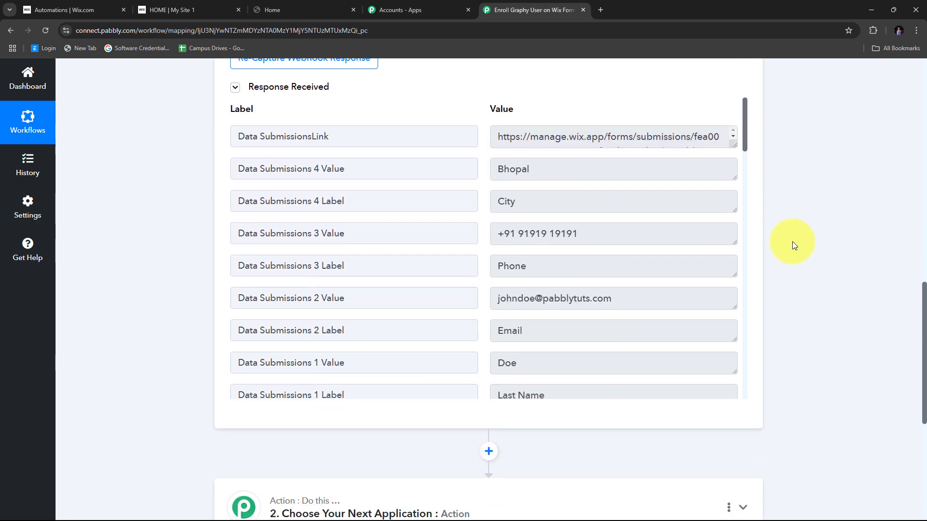
{"action": "scroll", "coordinate": [476, 220], "scroll_direction": "down", "scroll_amount": 5}
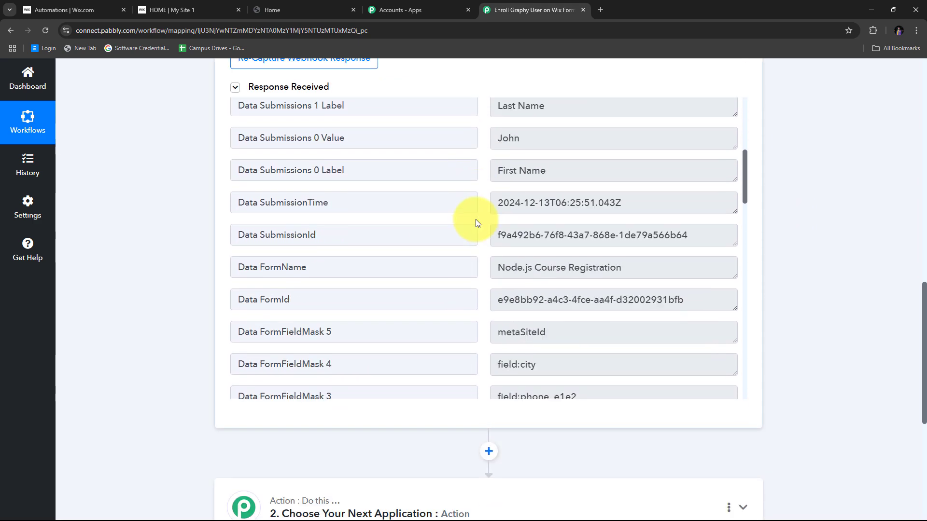
{"action": "scroll", "coordinate": [476, 220], "scroll_direction": "up", "scroll_amount": 5}
{"action": "scroll", "coordinate": [480, 182], "scroll_direction": "down", "scroll_amount": 5}
{"action": "scroll", "coordinate": [480, 183], "scroll_direction": "up", "scroll_amount": 5}
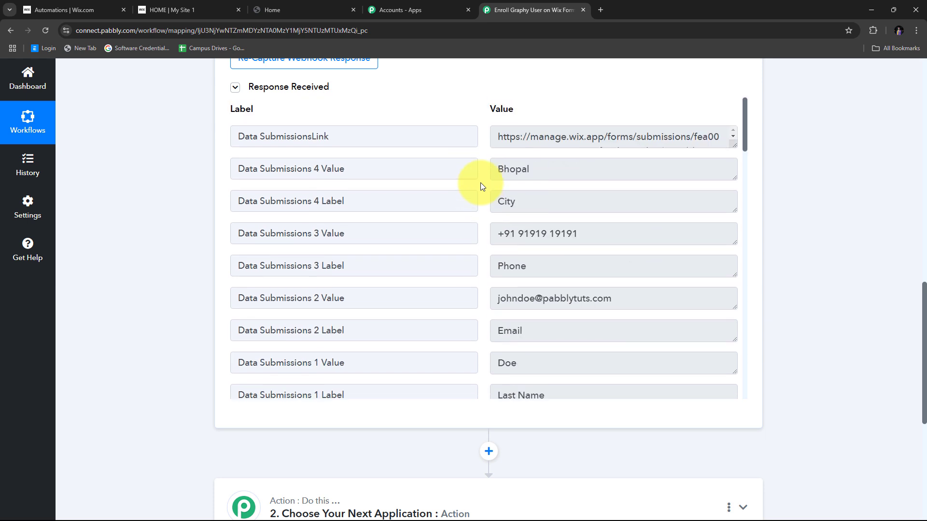
{"action": "scroll", "coordinate": [480, 182], "scroll_direction": "up", "scroll_amount": 2}
{"action": "scroll", "coordinate": [486, 246], "scroll_direction": "down", "scroll_amount": 2}
{"action": "scroll", "coordinate": [486, 247], "scroll_direction": "up", "scroll_amount": 2}
{"action": "scroll", "coordinate": [769, 274], "scroll_direction": "down", "scroll_amount": 2}
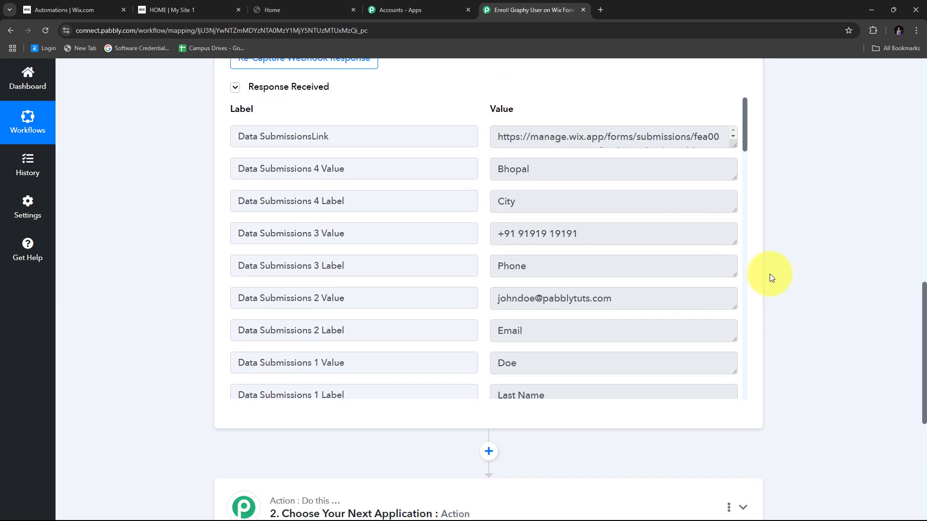
{"action": "scroll", "coordinate": [222, 207], "scroll_direction": "up", "scroll_amount": 2}
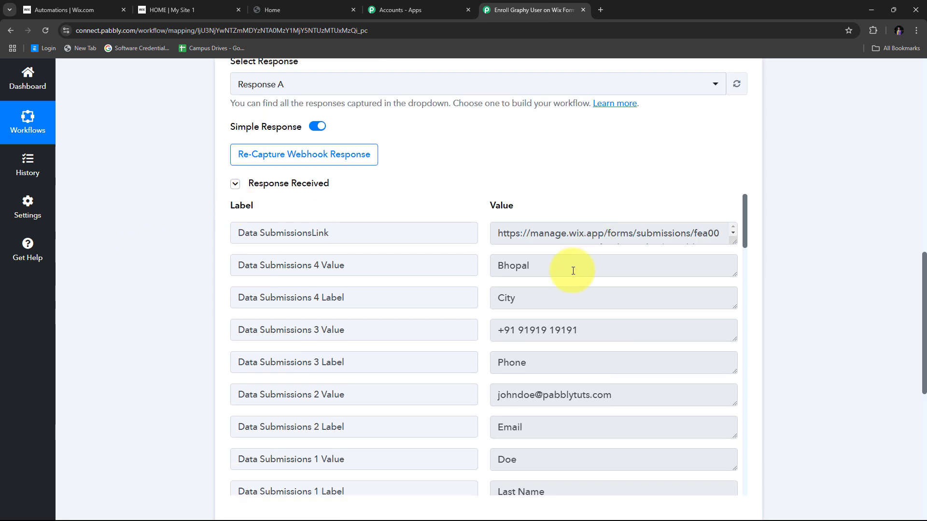
{"action": "scroll", "coordinate": [572, 270], "scroll_direction": "down", "scroll_amount": 10}
{"action": "scroll", "coordinate": [573, 271], "scroll_direction": "up", "scroll_amount": 9}
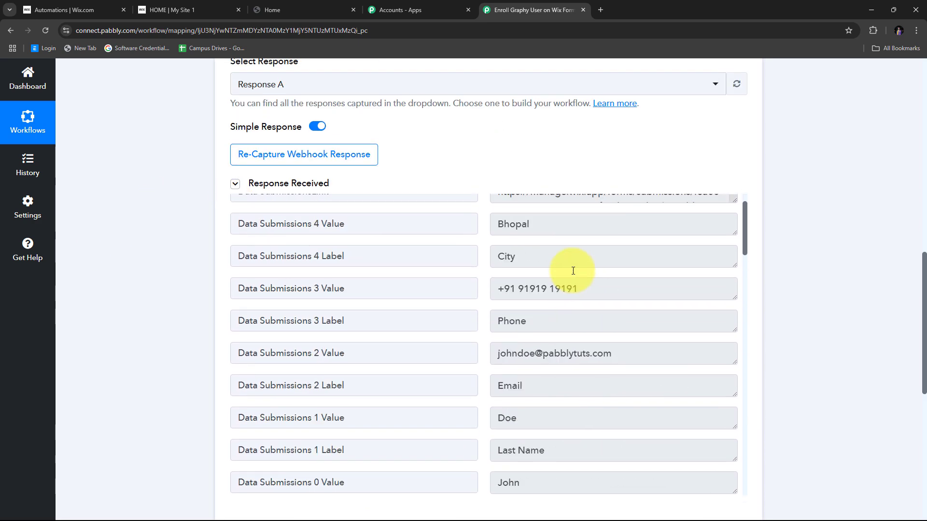
{"action": "scroll", "coordinate": [573, 271], "scroll_direction": "up", "scroll_amount": 3}
{"action": "scroll", "coordinate": [496, 217], "scroll_direction": "down", "scroll_amount": 2}
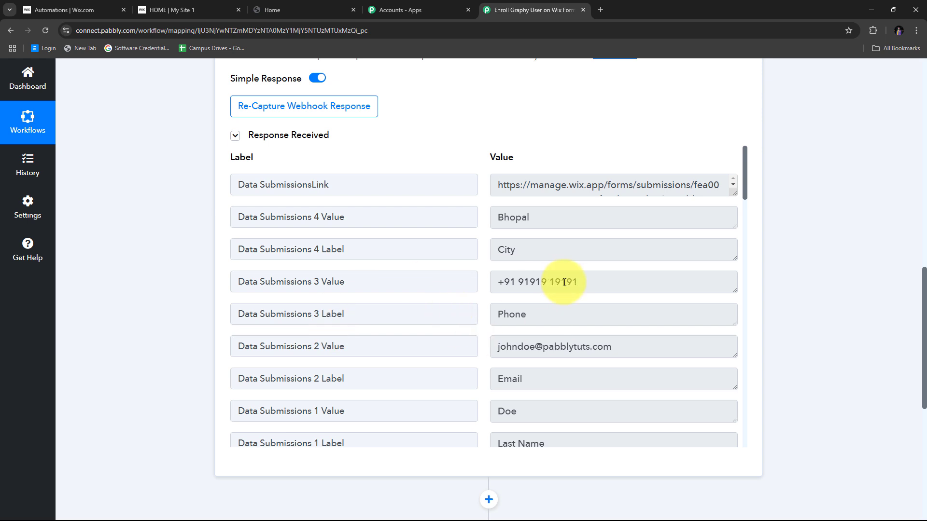
{"action": "scroll", "coordinate": [482, 271], "scroll_direction": "down", "scroll_amount": 2}
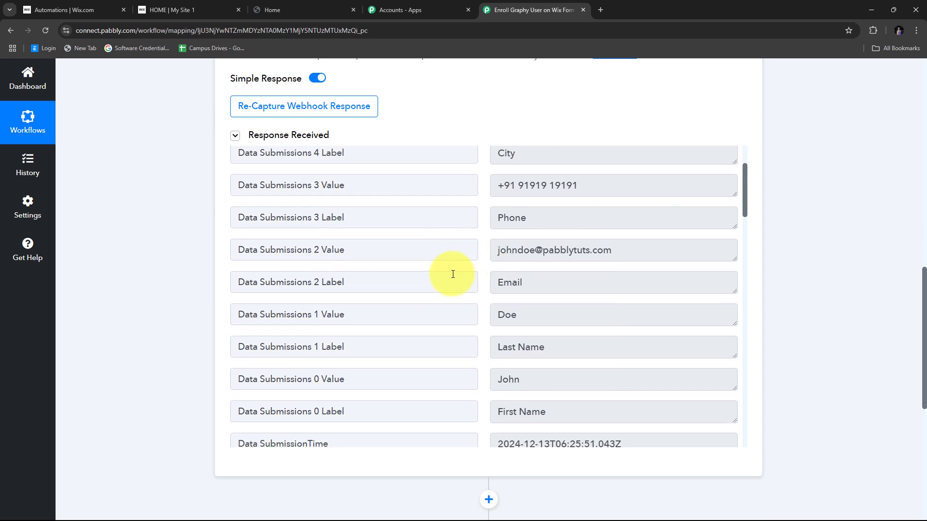
{"action": "scroll", "coordinate": [463, 273], "scroll_direction": "up", "scroll_amount": 2}
{"action": "scroll", "coordinate": [461, 264], "scroll_direction": "down", "scroll_amount": 2}
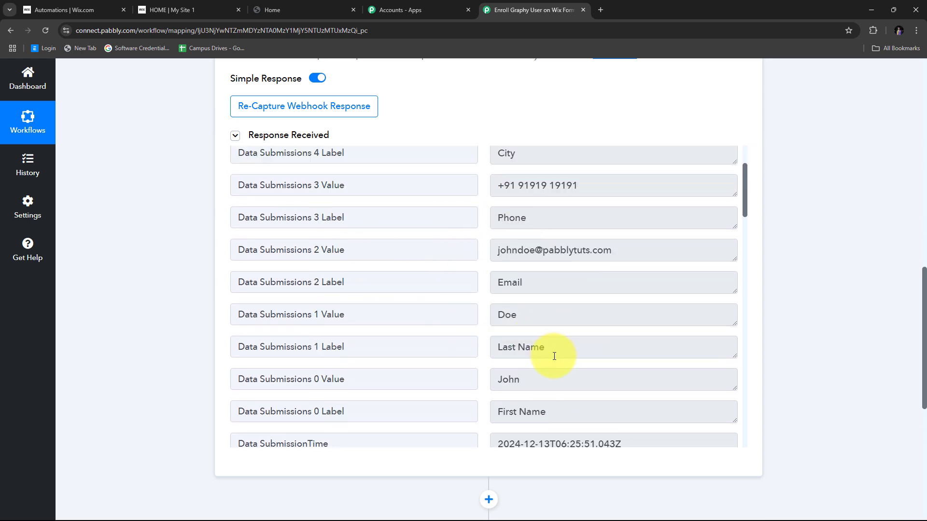
{"action": "double_click", "coordinate": [575, 381]}
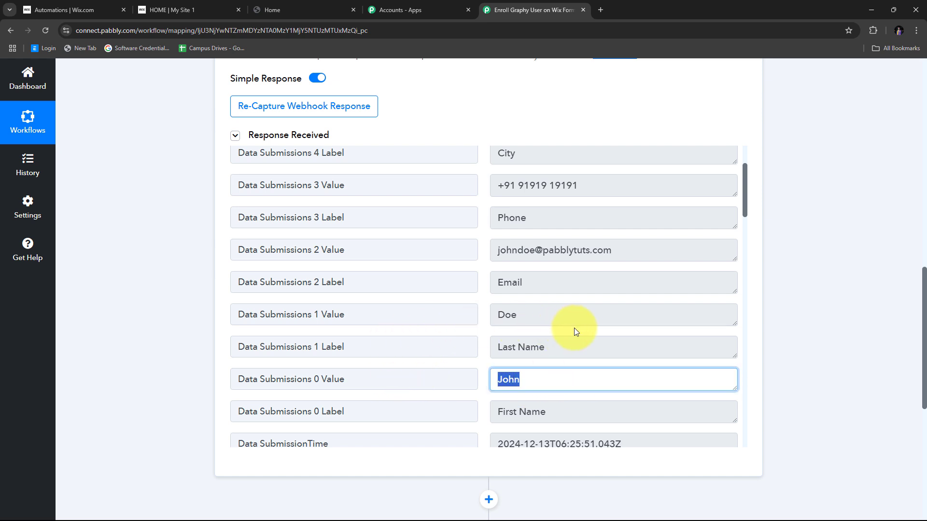
{"action": "double_click", "coordinate": [575, 314]}
{"action": "double_click", "coordinate": [658, 253]}
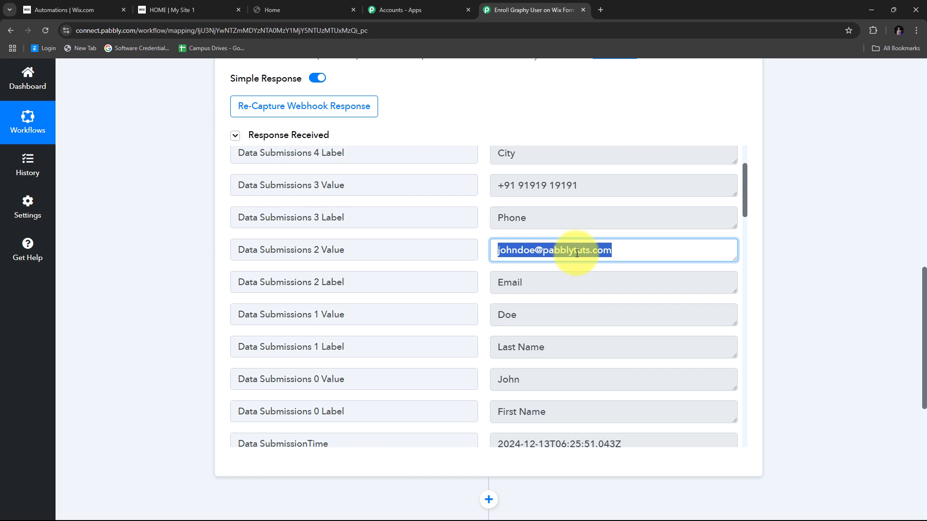
- Check the captured phone, city and submissions link values, then scroll to the empty action step
{"action": "scroll", "coordinate": [577, 253], "scroll_direction": "up", "scroll_amount": 2}
{"action": "left_click", "coordinate": [574, 285]}
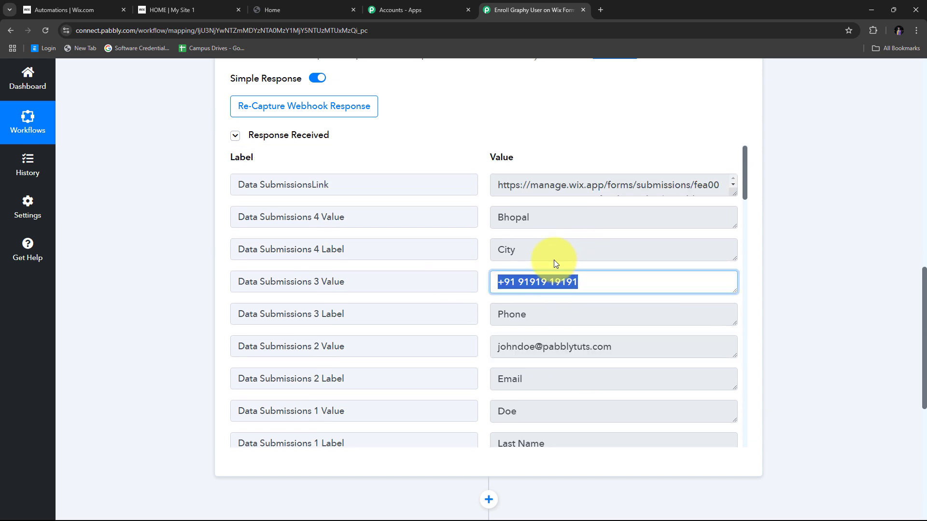
{"action": "left_click", "coordinate": [556, 220]}
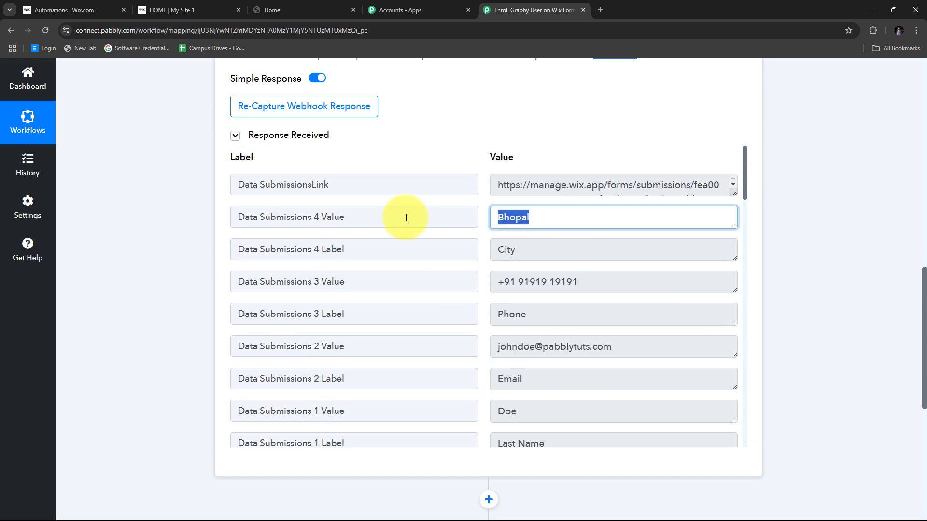
{"action": "left_click", "coordinate": [476, 185]}
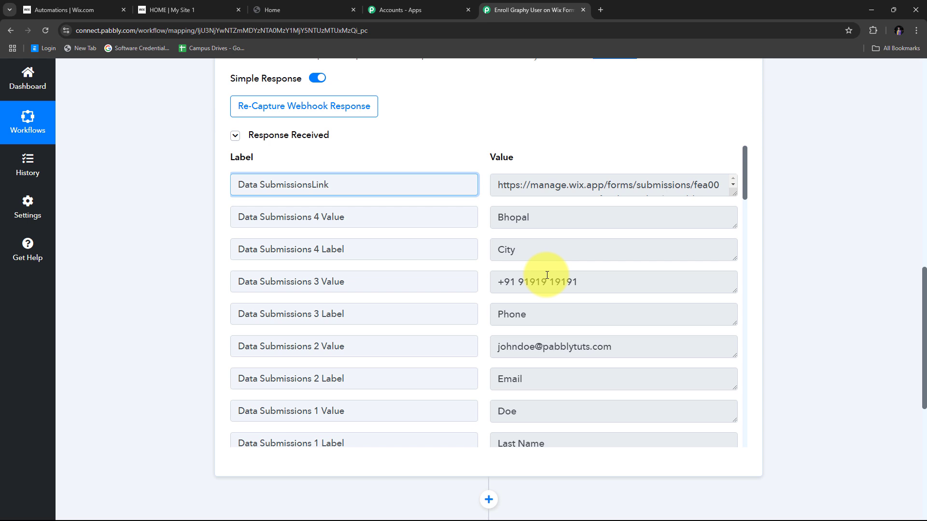
{"action": "left_click", "coordinate": [485, 145]}
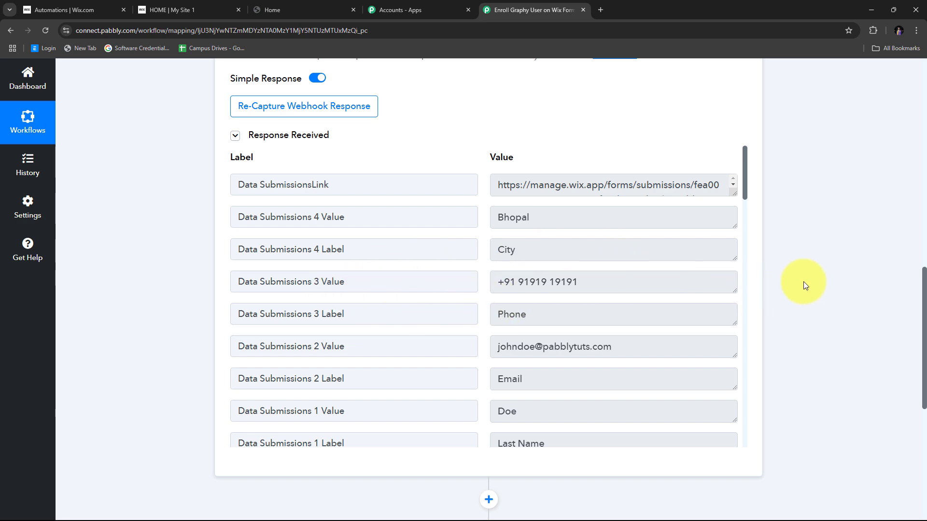
{"action": "scroll", "coordinate": [809, 280], "scroll_direction": "down", "scroll_amount": 5}
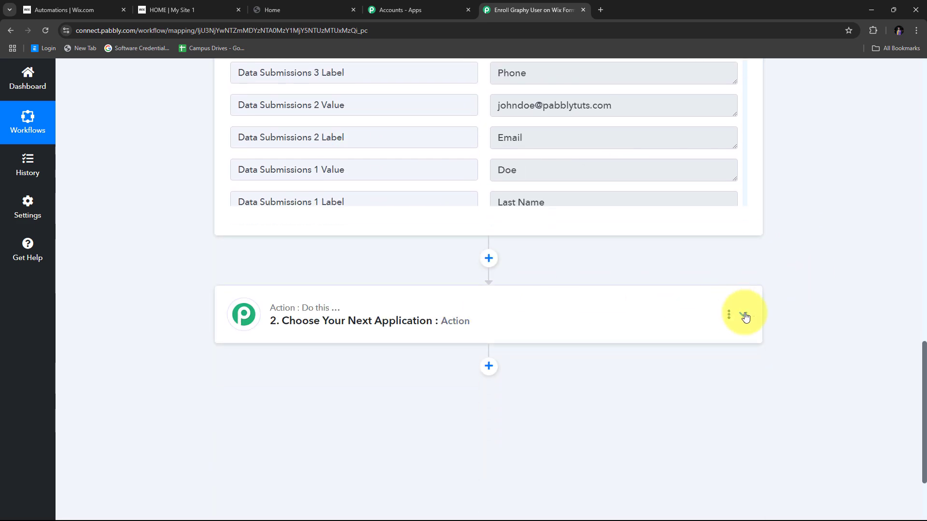
- Choose Graphy as the second step's app, with the Create Learners action event
{"action": "left_click", "coordinate": [745, 317]}
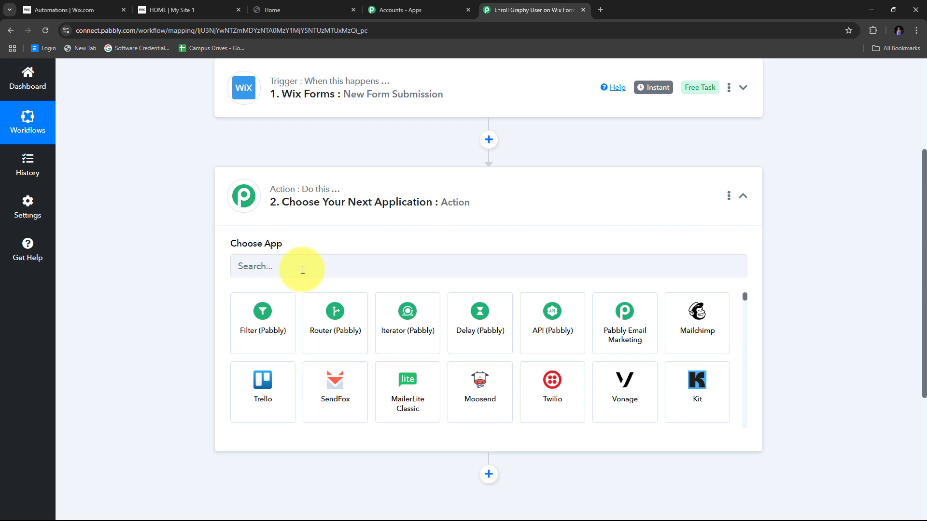
{"action": "left_click", "coordinate": [303, 269]}
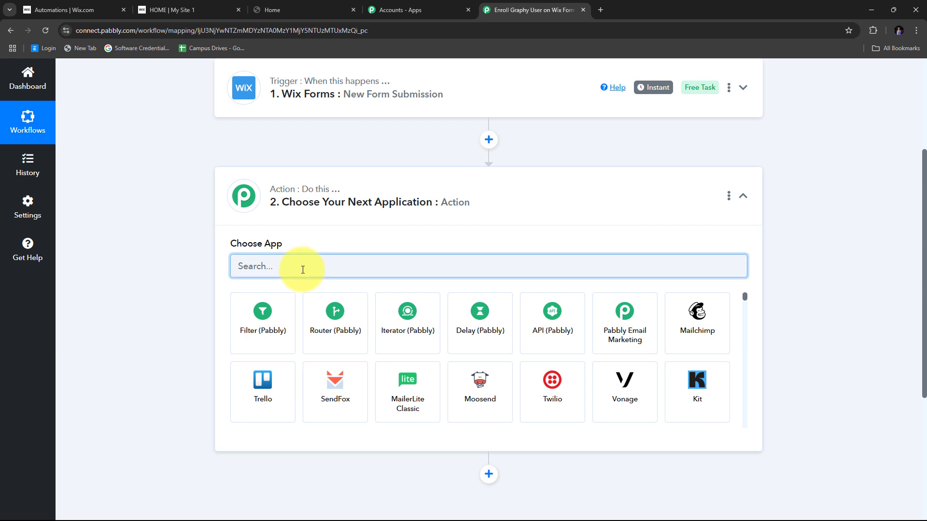
{"action": "type", "text": "Gra"}
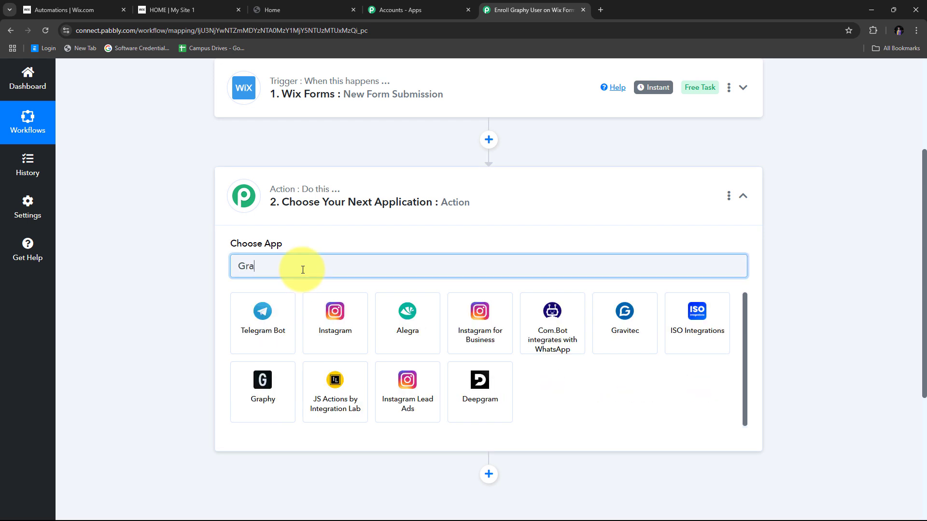
{"action": "type", "text": "phy"}
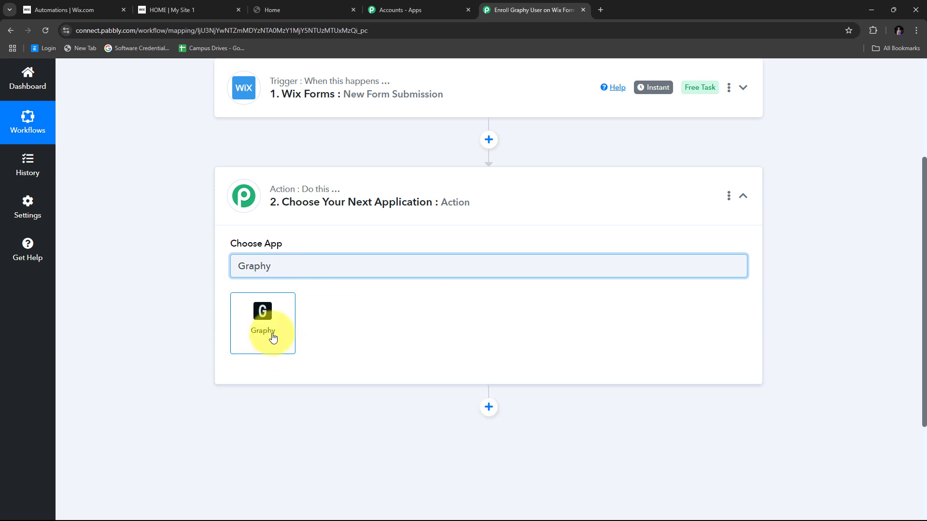
{"action": "left_click", "coordinate": [272, 337]}
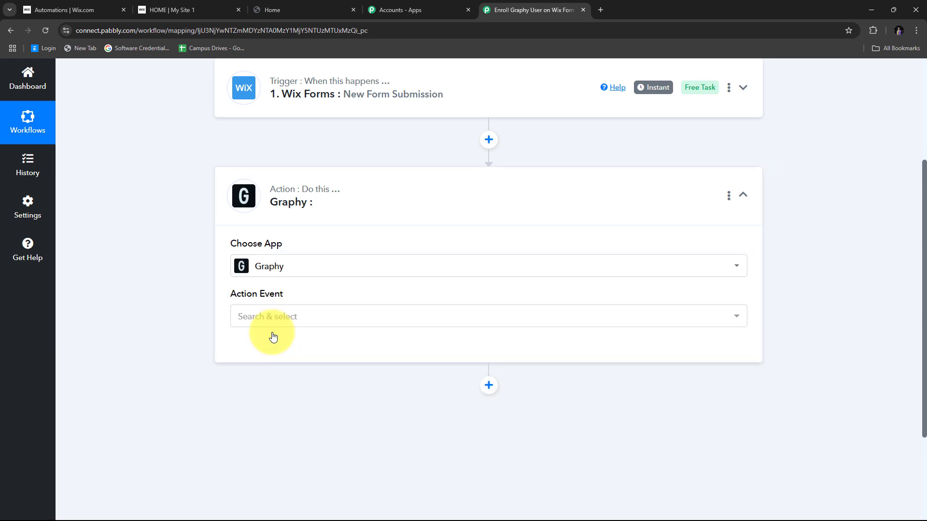
{"action": "left_click", "coordinate": [320, 322]}
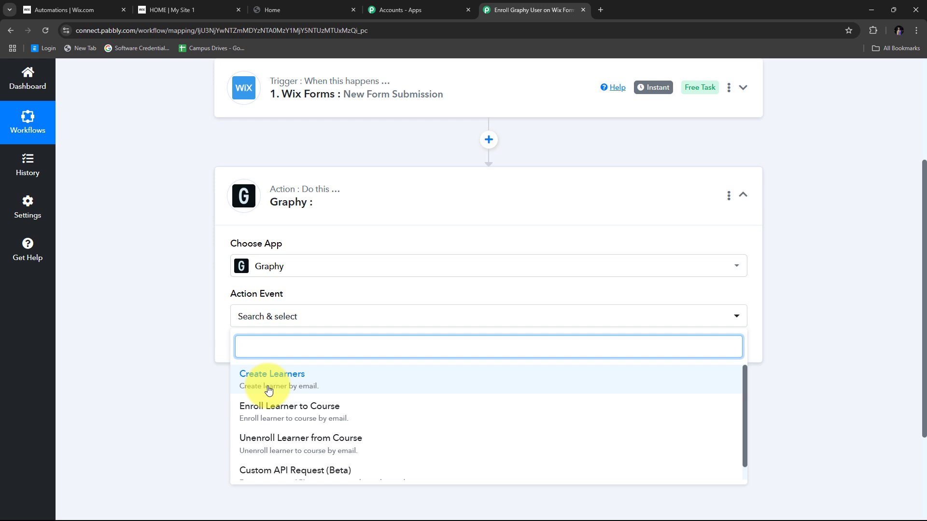
{"action": "left_click", "coordinate": [291, 381]}
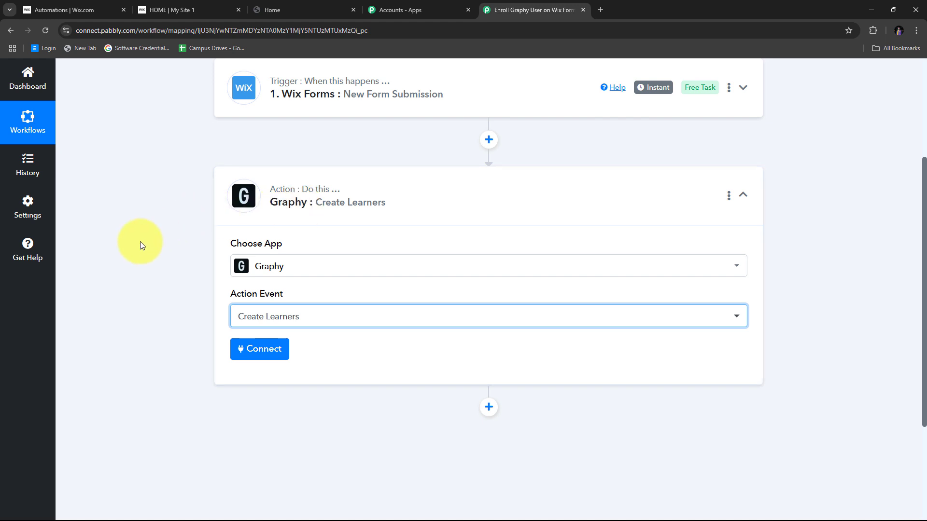
- Start a new Graphy connection named Graphy #9, with the API Key and Merchant Id still empty
{"action": "left_click", "coordinate": [250, 349]}
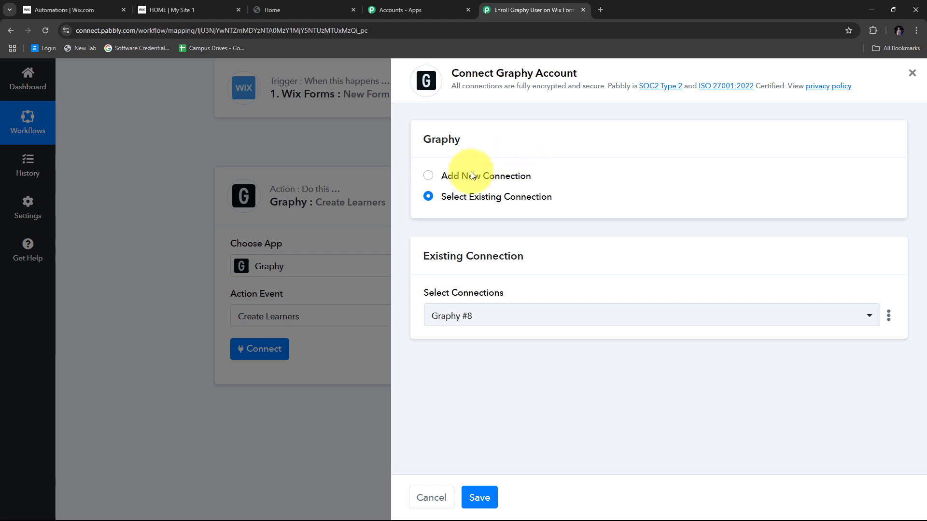
{"action": "left_click", "coordinate": [458, 174]}
{"action": "scroll", "coordinate": [562, 277], "scroll_direction": "down", "scroll_amount": 1}
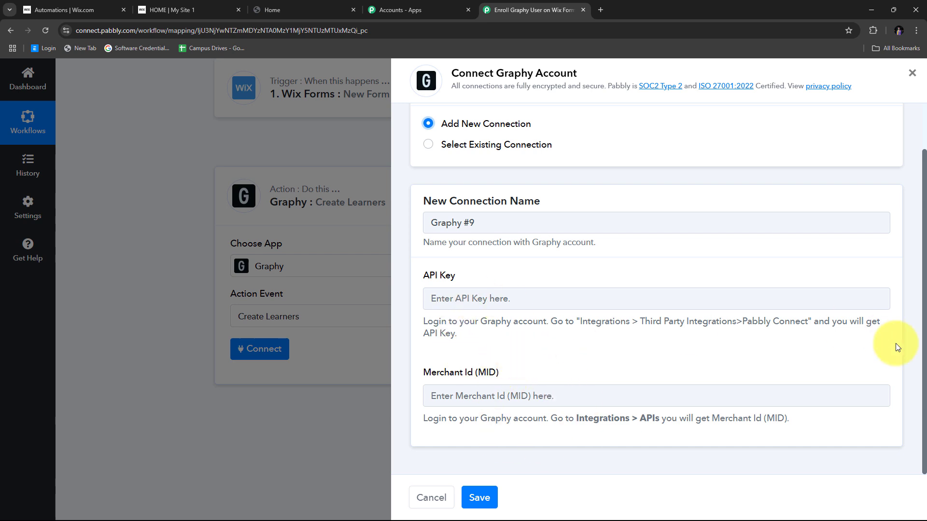
- Copy the Pabbly Connect API key from Graphy's Third Party Integrations page and return to Pabbly
{"action": "left_click", "coordinate": [311, 10]}
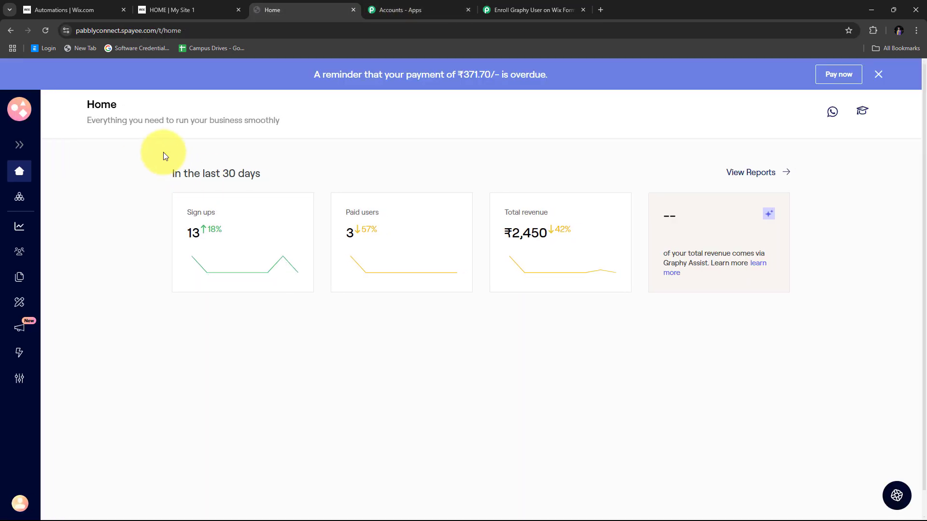
{"action": "left_click", "coordinate": [22, 147]}
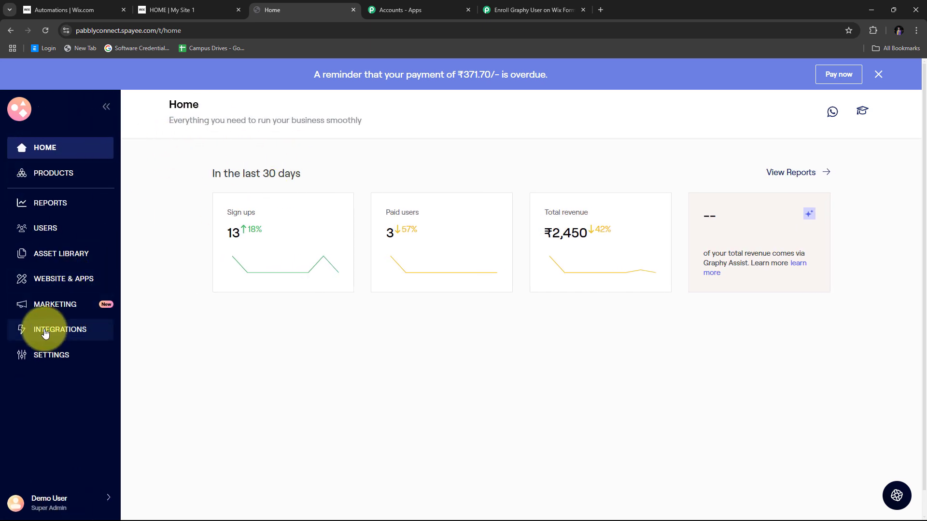
{"action": "left_click", "coordinate": [45, 332]}
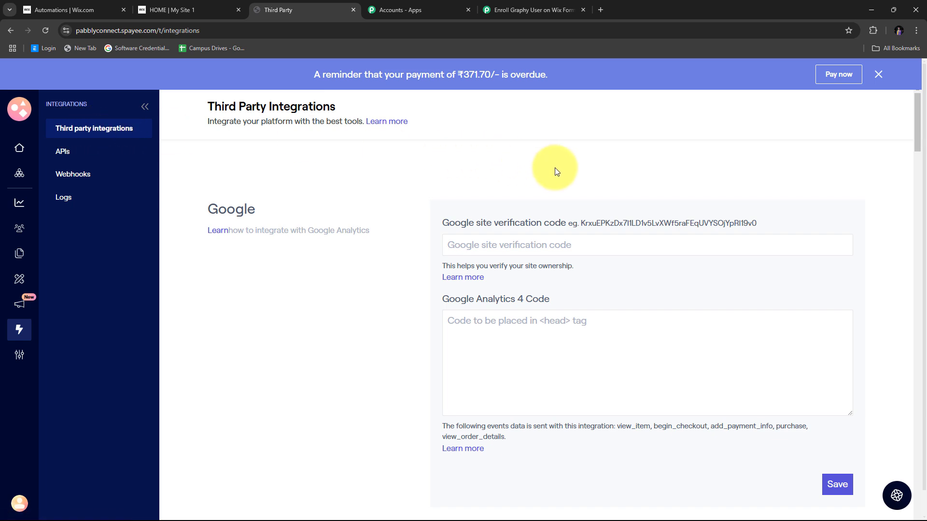
{"action": "scroll", "coordinate": [555, 168], "scroll_direction": "down", "scroll_amount": 20}
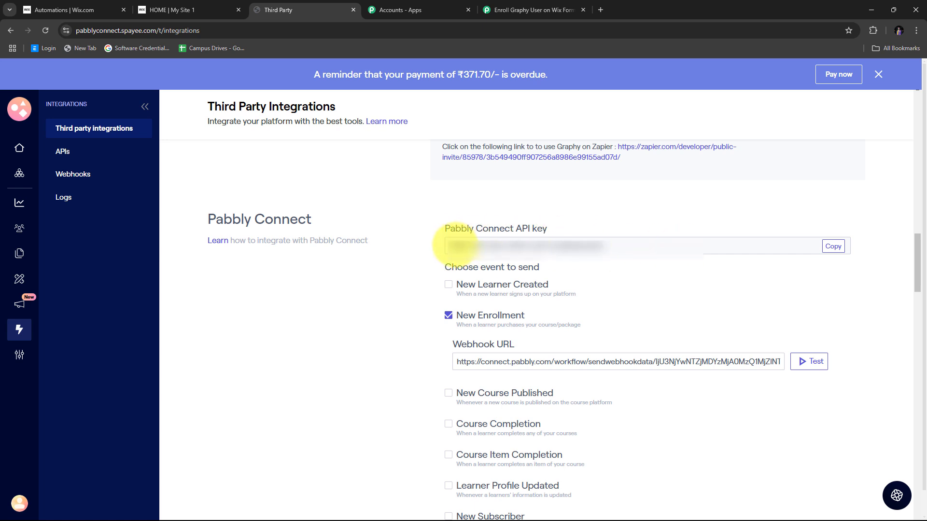
{"action": "left_click", "coordinate": [837, 250]}
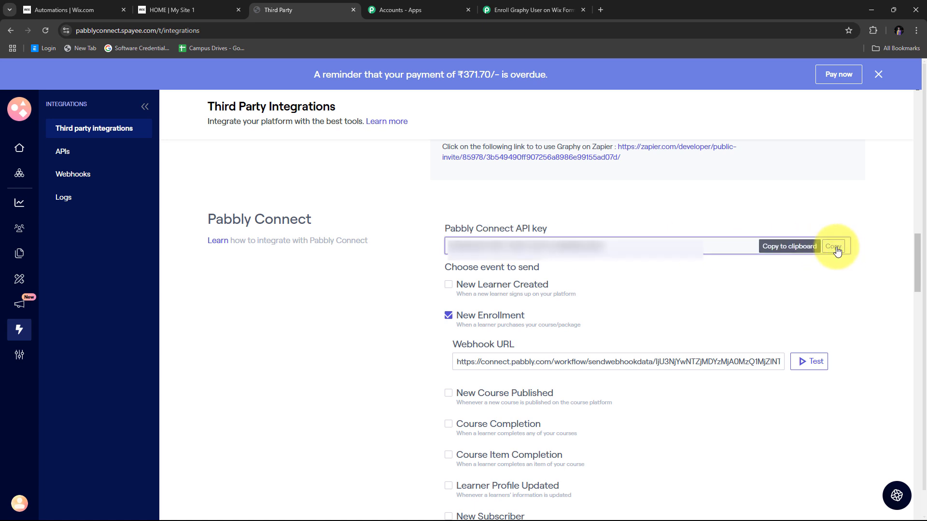
{"action": "left_click", "coordinate": [517, 5]}
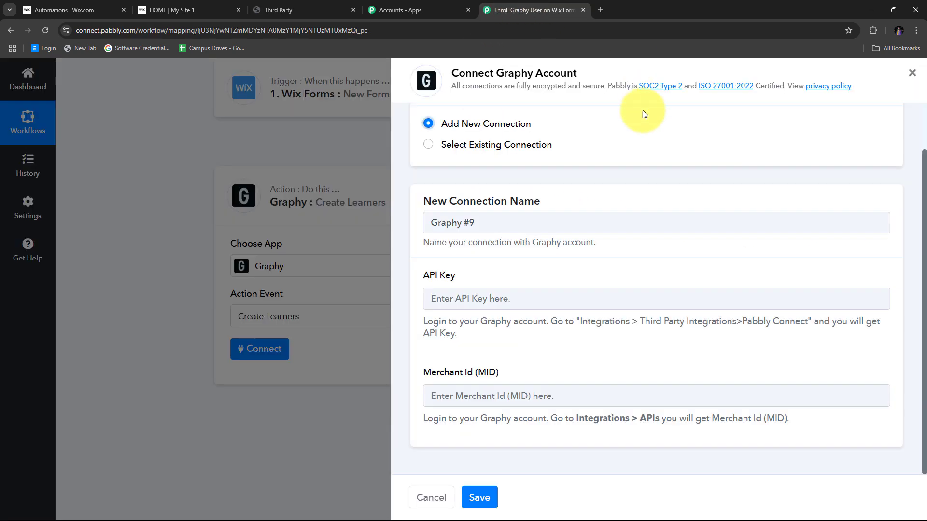
- Paste the Graphy API key into the connection's API Key field, then go back to Graphy
{"action": "right_click", "coordinate": [437, 297]}
{"action": "left_click", "coordinate": [454, 392]}
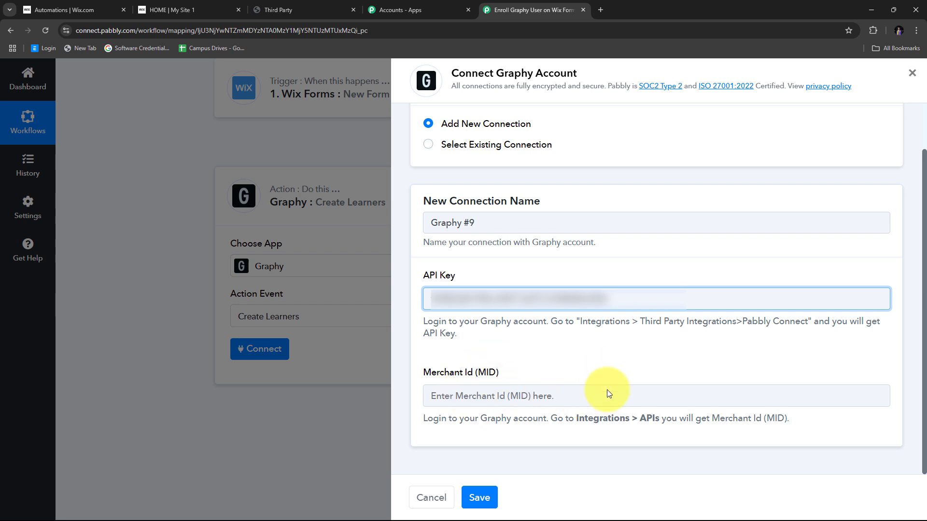
{"action": "left_click", "coordinate": [288, 13]}
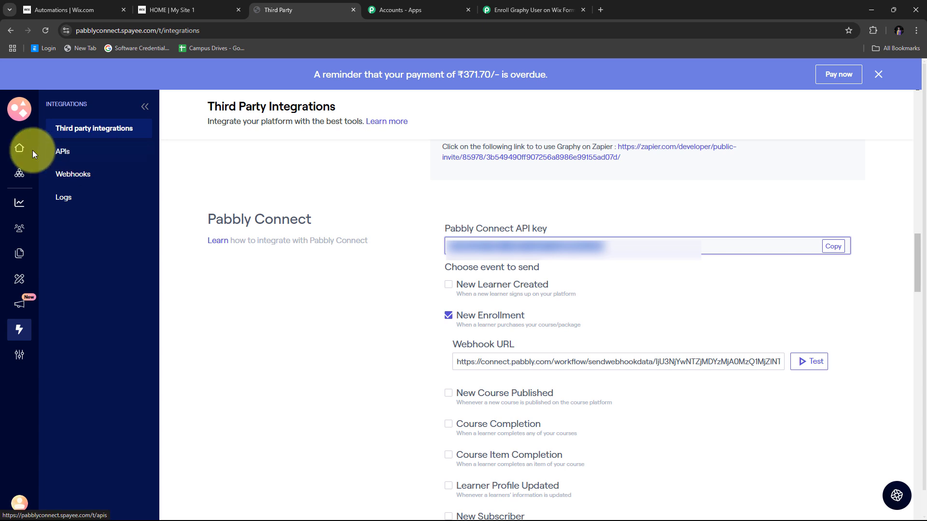
- Copy the Merchant Id from Graphy's APIs page and return to the Pabbly connection form
{"action": "left_click", "coordinate": [64, 151]}
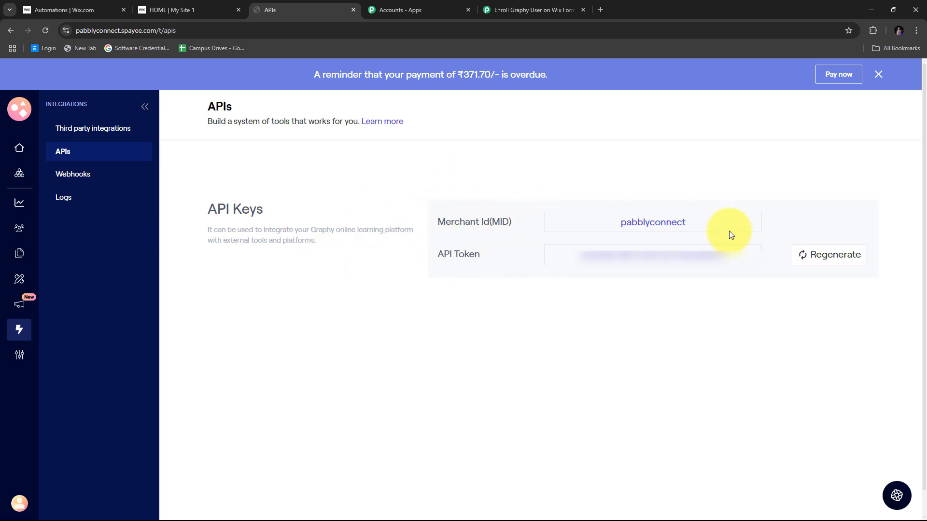
{"action": "left_click_drag", "start_coordinate": [691, 227], "coordinate": [586, 229]}
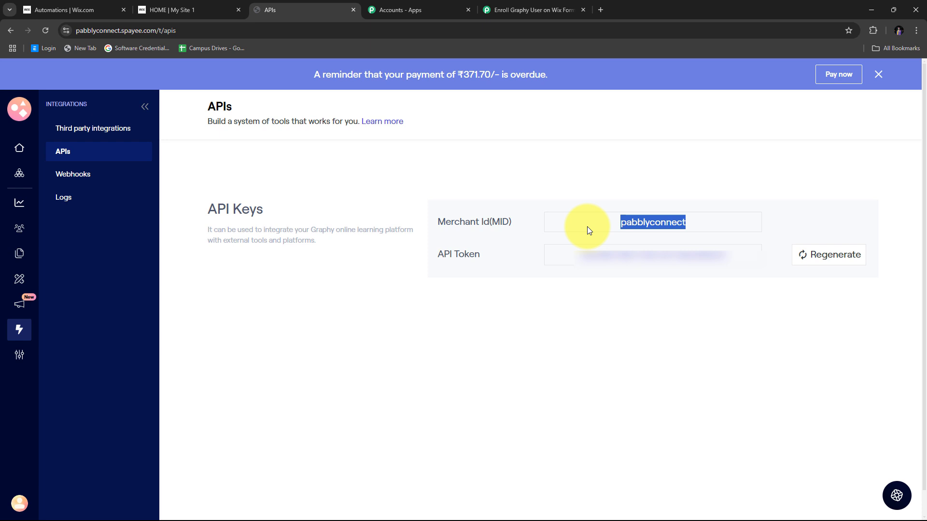
{"action": "right_click", "coordinate": [646, 222]}
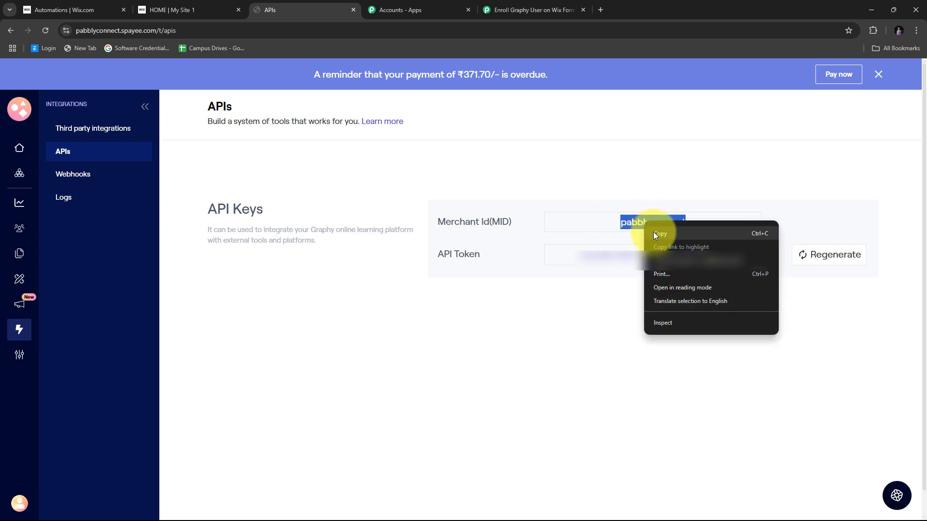
{"action": "left_click", "coordinate": [653, 233]}
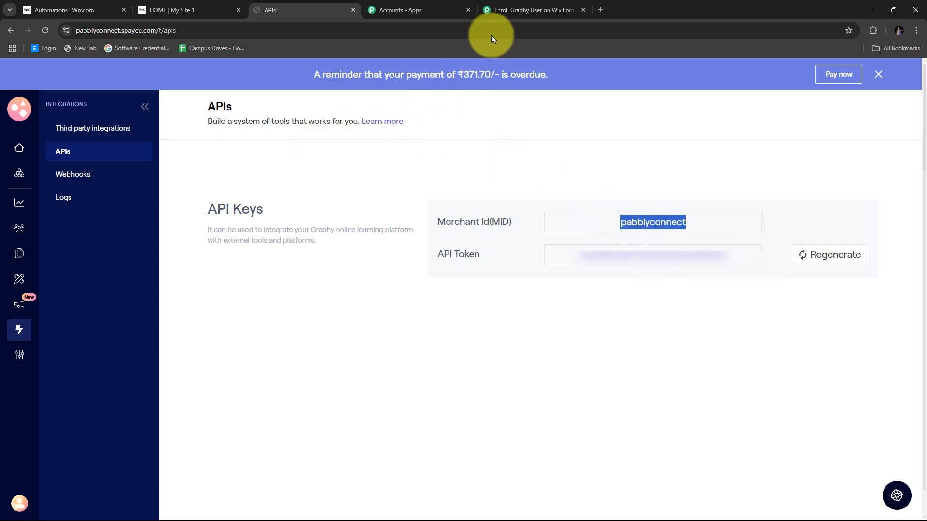
{"action": "left_click", "coordinate": [508, 6]}
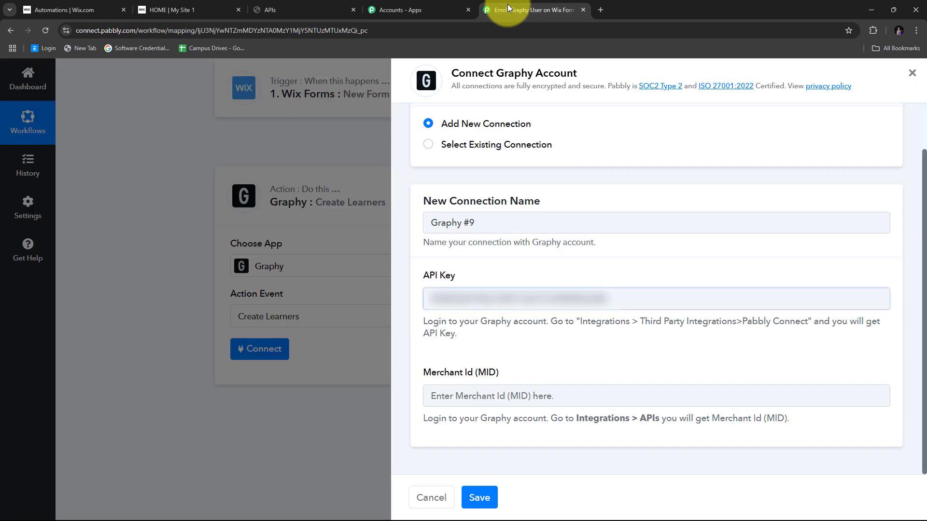
- Paste the Merchant Id into the Graphy connection form and save the connection
{"action": "right_click", "coordinate": [437, 397]}
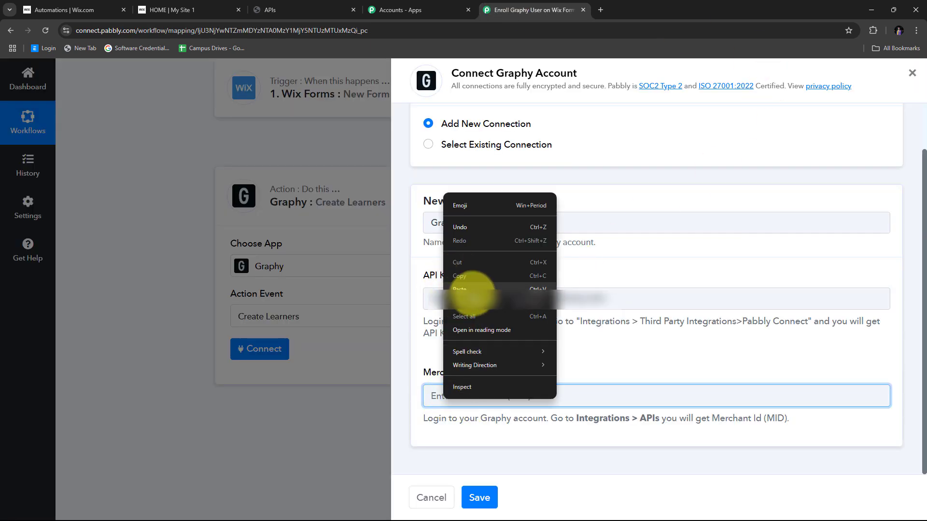
{"action": "left_click", "coordinate": [467, 290]}
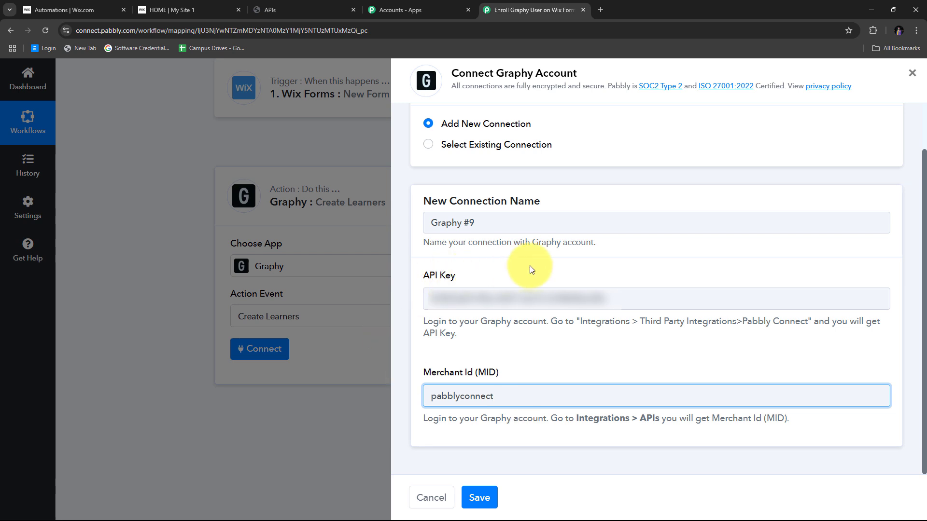
{"action": "left_click", "coordinate": [479, 498]}
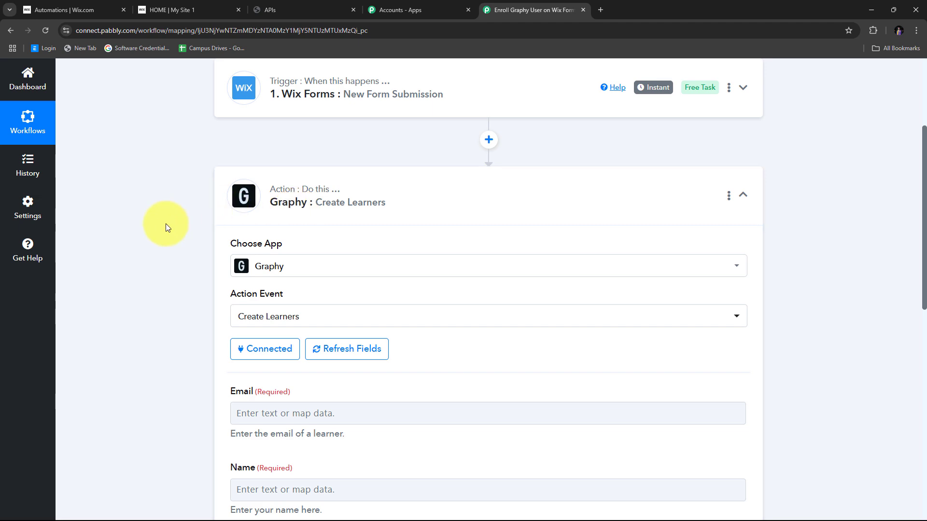
{"action": "scroll", "coordinate": [166, 224], "scroll_direction": "down", "scroll_amount": 6}
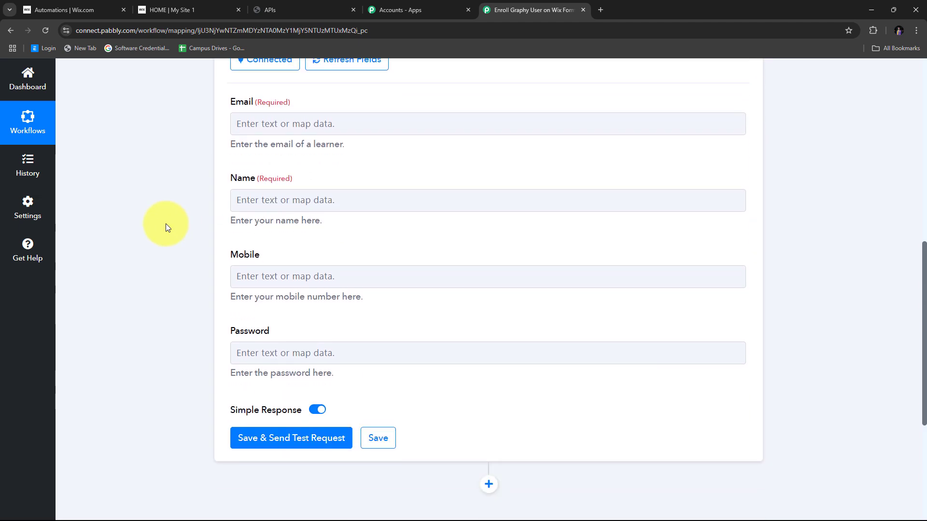
{"action": "scroll", "coordinate": [166, 224], "scroll_direction": "up", "scroll_amount": 3}
{"action": "scroll", "coordinate": [396, 283], "scroll_direction": "down", "scroll_amount": 3}
{"action": "scroll", "coordinate": [320, 329], "scroll_direction": "up", "scroll_amount": 2}
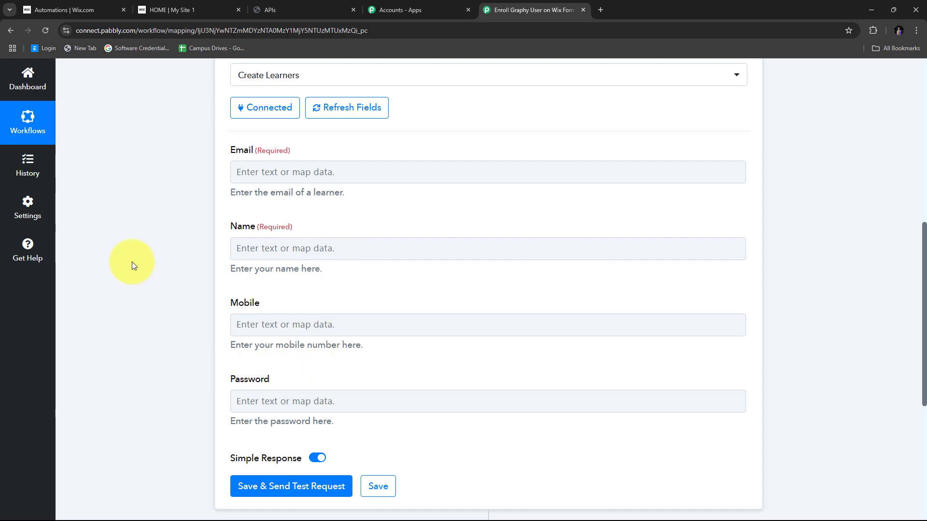
{"action": "scroll", "coordinate": [340, 230], "scroll_direction": "up", "scroll_amount": 1}
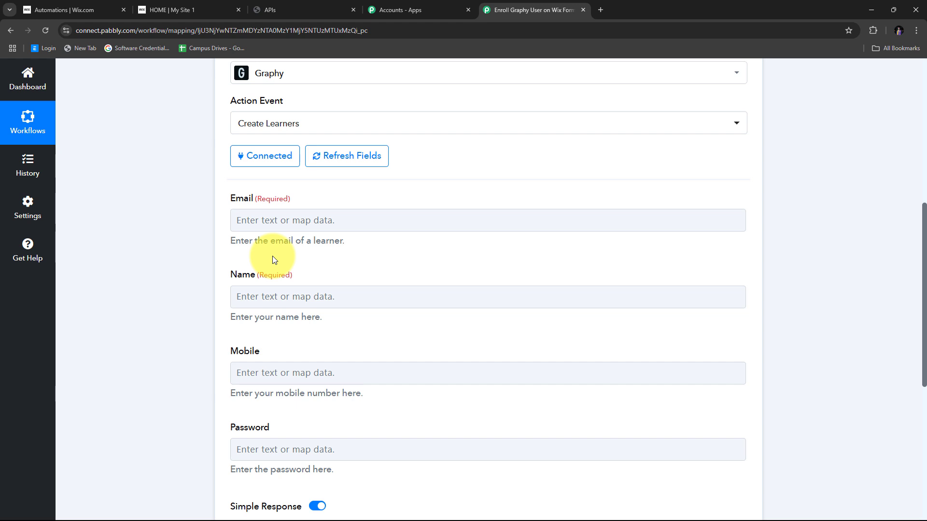
- Map the Wix submission's email into the learner's Email field
{"action": "left_click", "coordinate": [265, 223]}
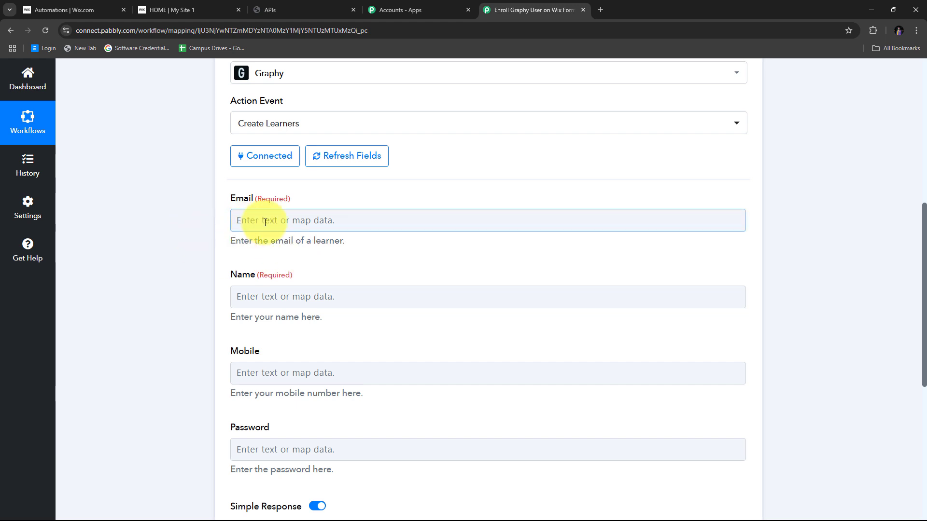
{"action": "scroll", "coordinate": [519, 184], "scroll_direction": "down", "scroll_amount": 1}
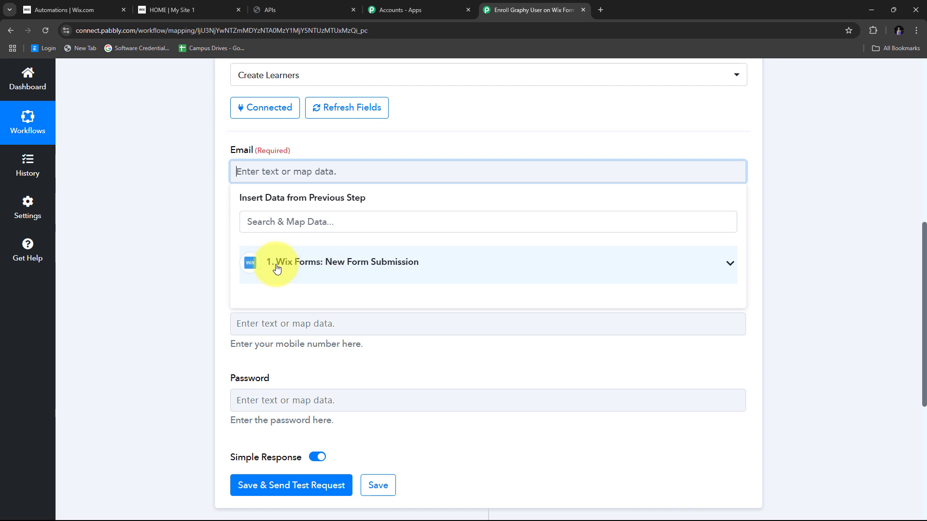
{"action": "left_click", "coordinate": [388, 261]}
{"action": "scroll", "coordinate": [434, 244], "scroll_direction": "down", "scroll_amount": 3}
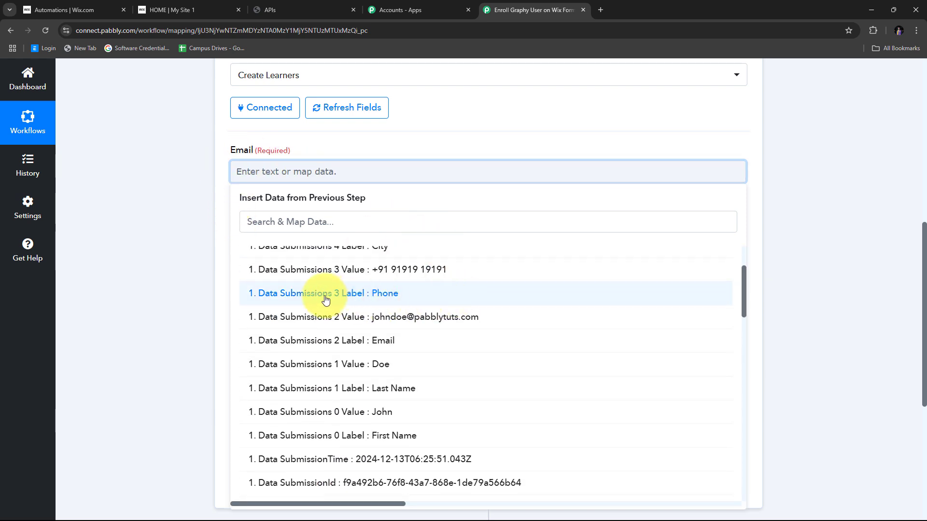
{"action": "left_click", "coordinate": [432, 323]}
{"action": "left_click", "coordinate": [157, 224]}
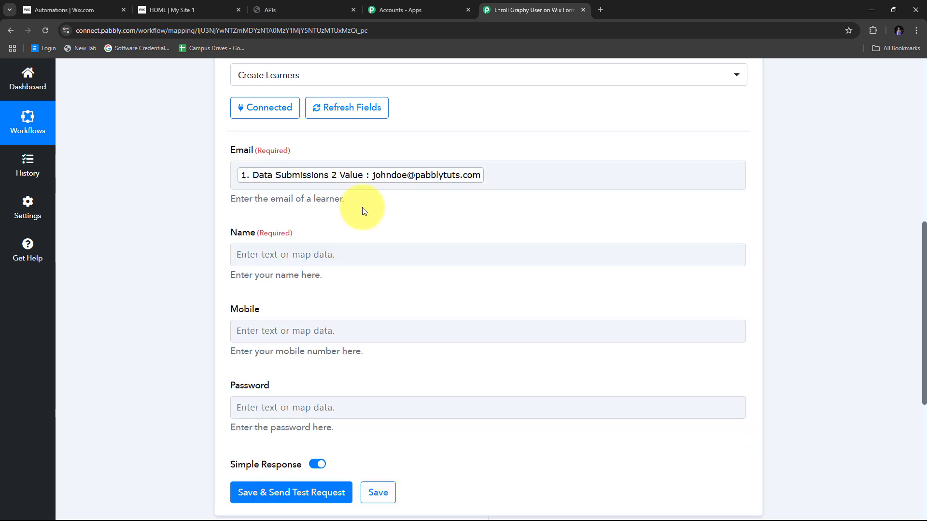
- Map the submitted first name followed by last name into the Name field
{"action": "scroll", "coordinate": [362, 207], "scroll_direction": "down", "scroll_amount": 1}
{"action": "left_click", "coordinate": [279, 206]}
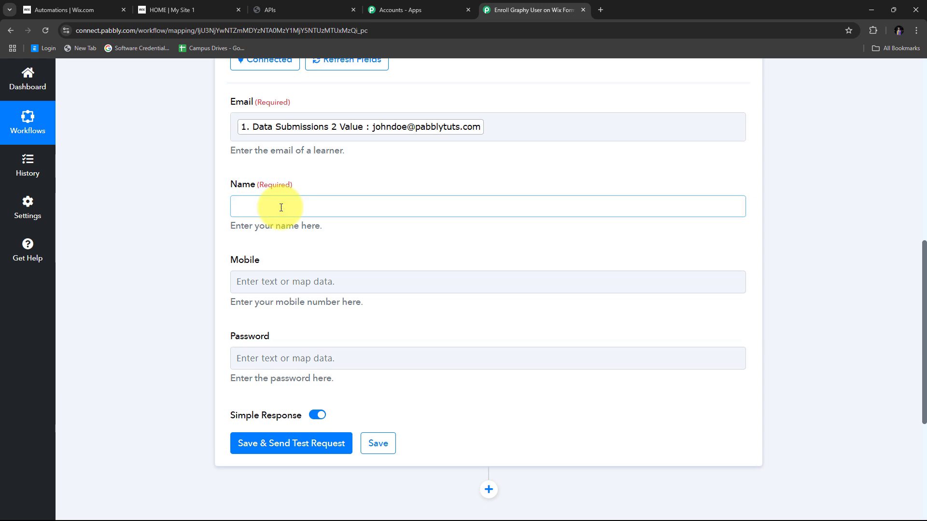
{"action": "scroll", "coordinate": [383, 177], "scroll_direction": "down", "scroll_amount": 1}
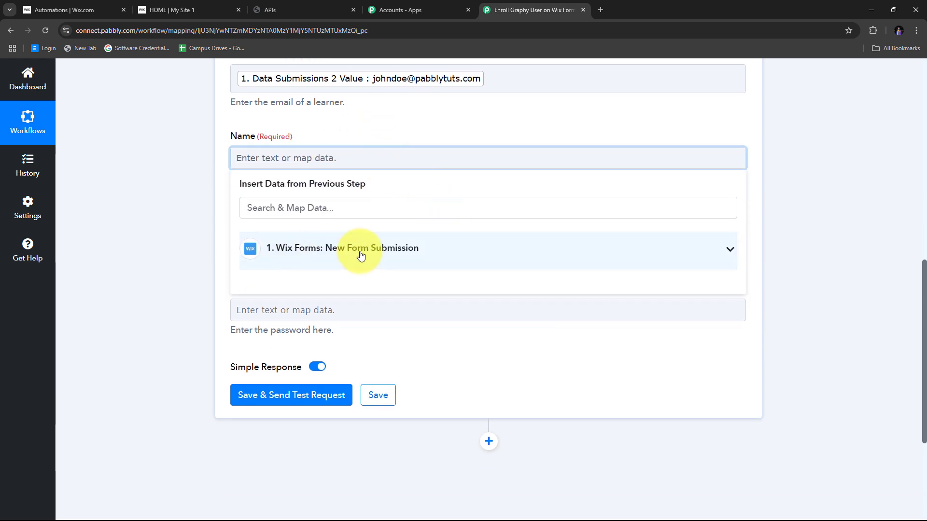
{"action": "left_click", "coordinate": [366, 255]}
{"action": "scroll", "coordinate": [518, 265], "scroll_direction": "down", "scroll_amount": 2}
{"action": "scroll", "coordinate": [518, 265], "scroll_direction": "down", "scroll_amount": 1}
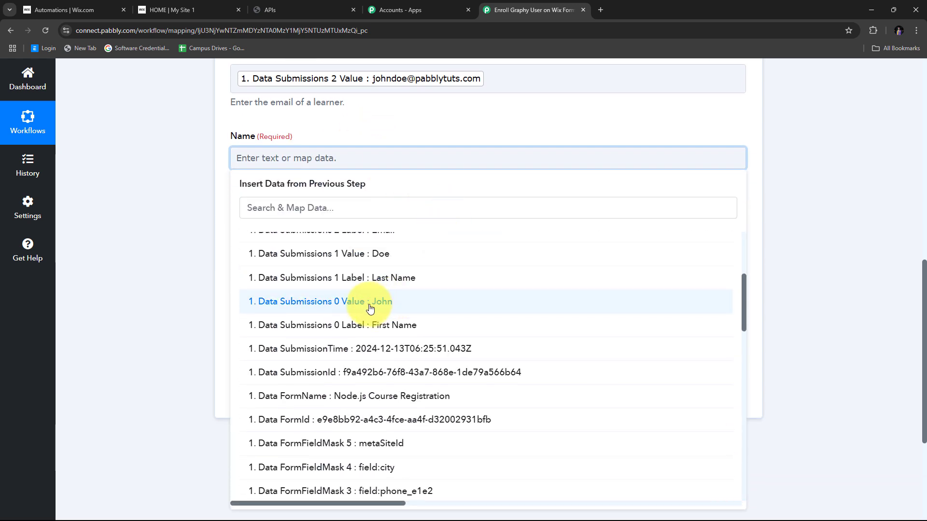
{"action": "left_click", "coordinate": [379, 302]}
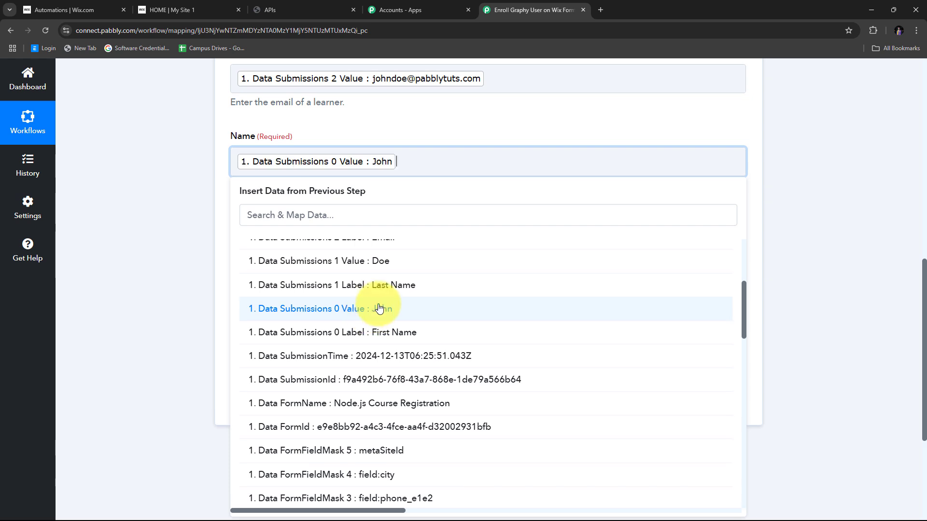
{"action": "left_click", "coordinate": [381, 263]}
{"action": "left_click", "coordinate": [119, 158]}
- Map the submitted phone number into the Mobile field, leaving Password empty
{"action": "scroll", "coordinate": [169, 178], "scroll_direction": "down", "scroll_amount": 1}
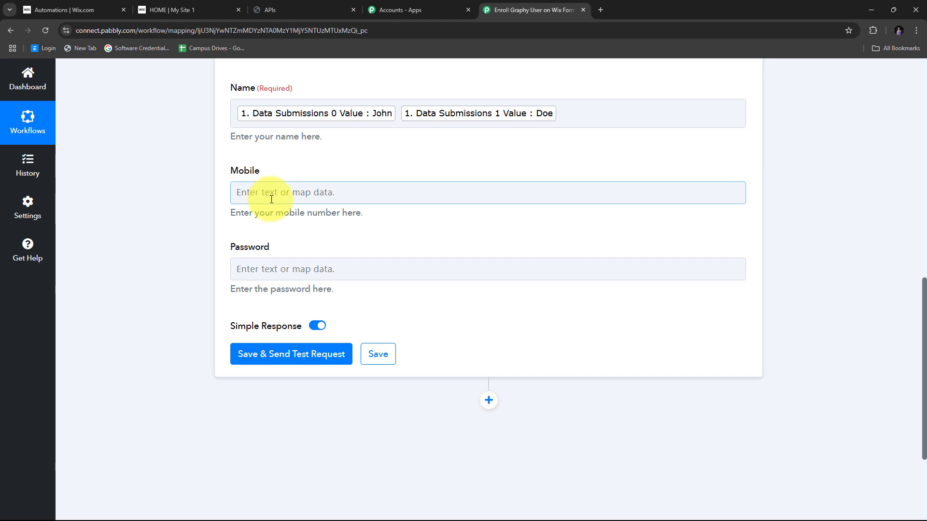
{"action": "left_click", "coordinate": [287, 195]}
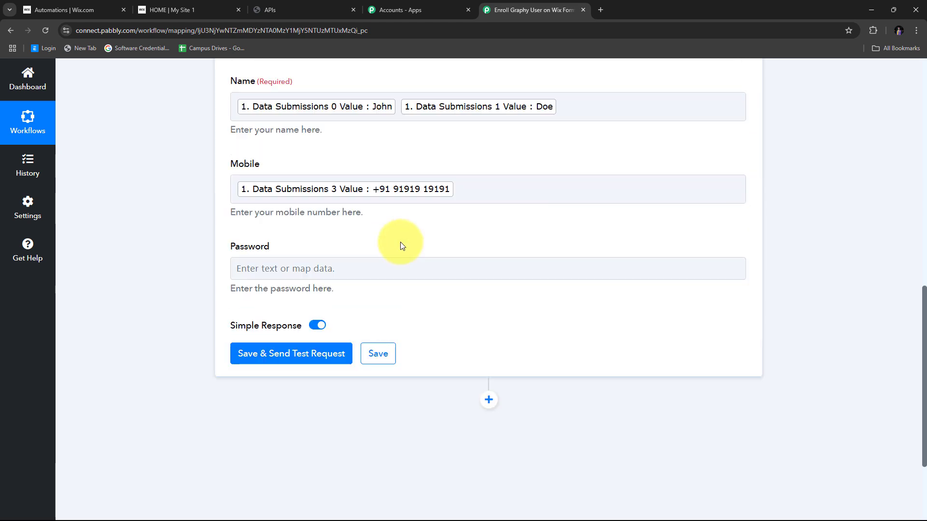
{"action": "scroll", "coordinate": [347, 242], "scroll_direction": "up", "scroll_amount": 3}
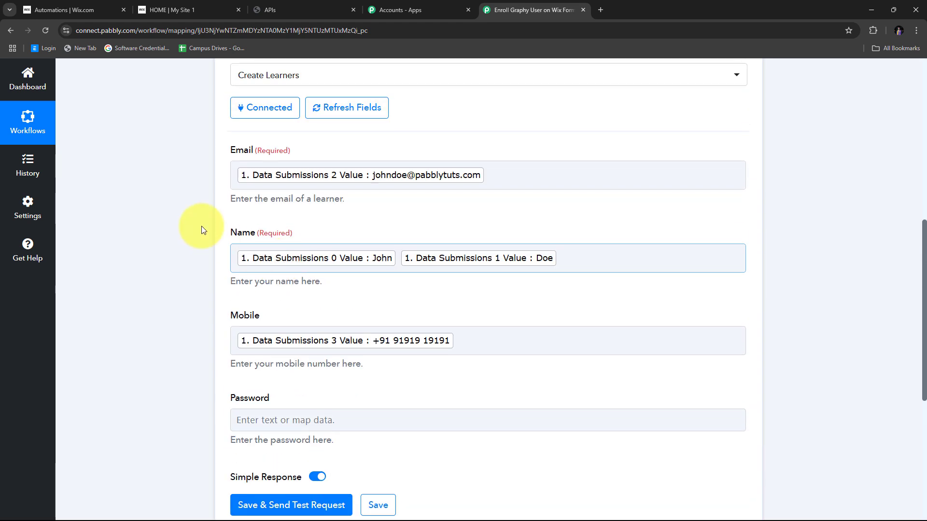
{"action": "scroll", "coordinate": [421, 295], "scroll_direction": "down", "scroll_amount": 2}
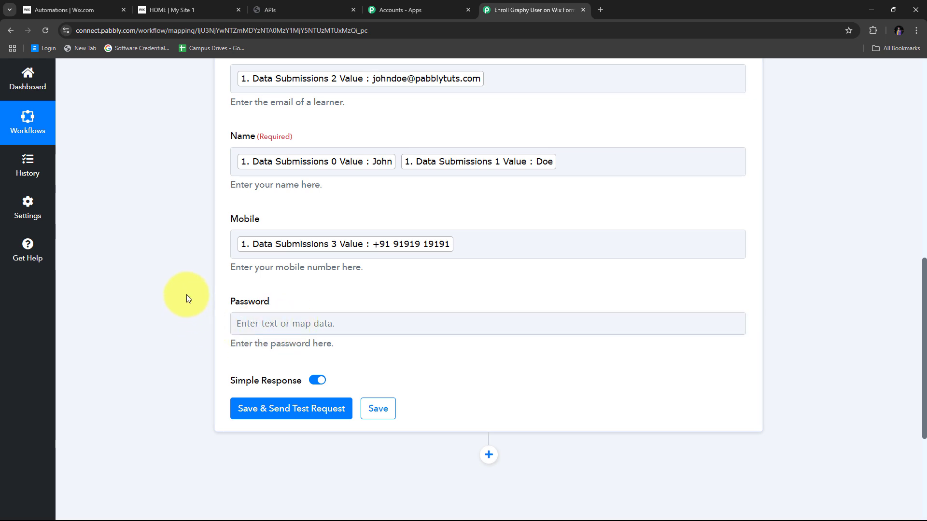
{"action": "scroll", "coordinate": [333, 303], "scroll_direction": "up", "scroll_amount": 1}
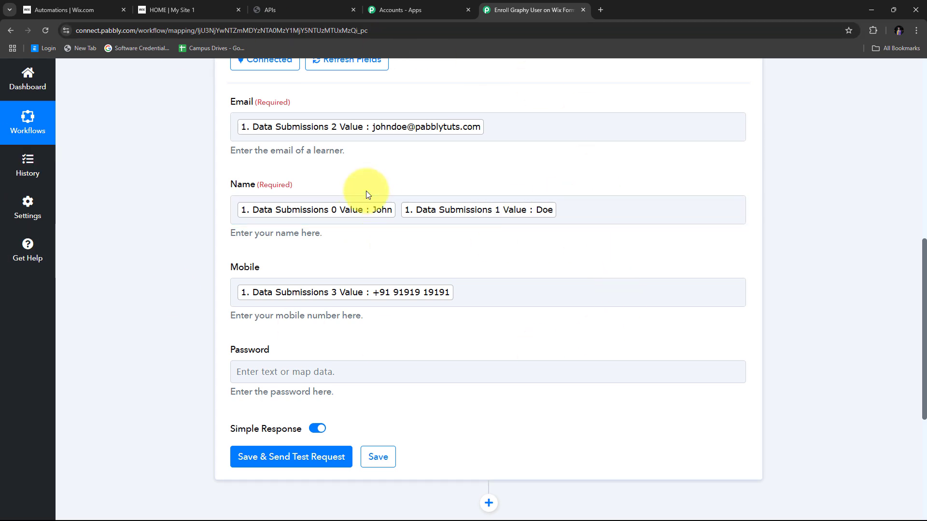
{"action": "scroll", "coordinate": [485, 201], "scroll_direction": "down", "scroll_amount": 3}
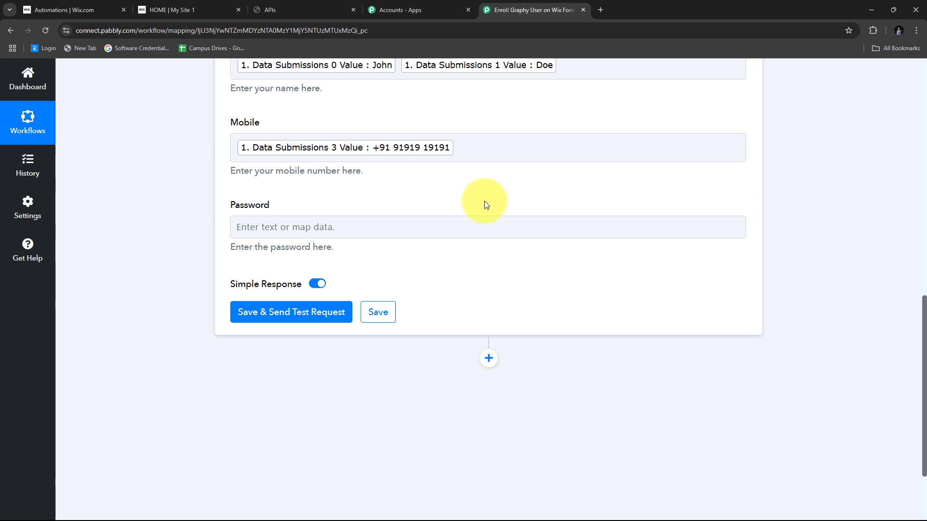
- Save the Create Learners step and send a test request, returning email, name, mobile and Exists 0
{"action": "left_click", "coordinate": [292, 319]}
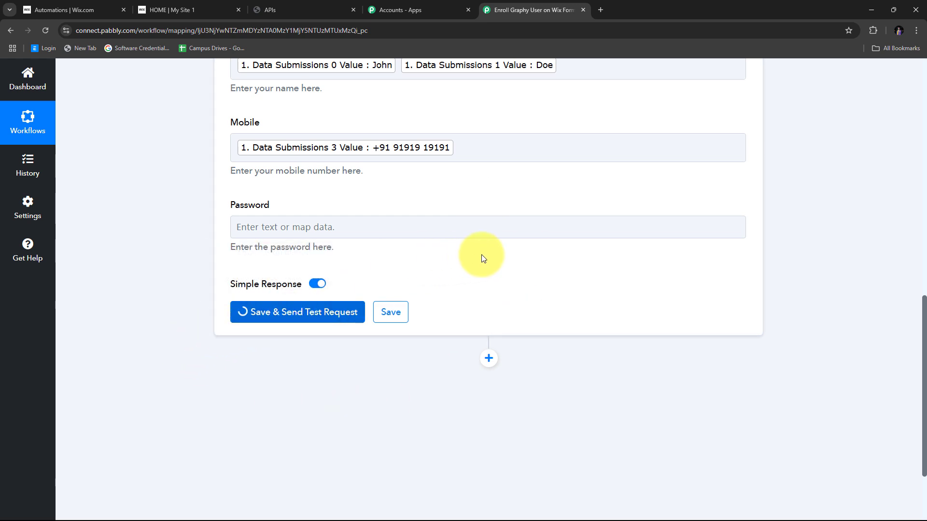
{"action": "scroll", "coordinate": [478, 237], "scroll_direction": "down", "scroll_amount": 2}
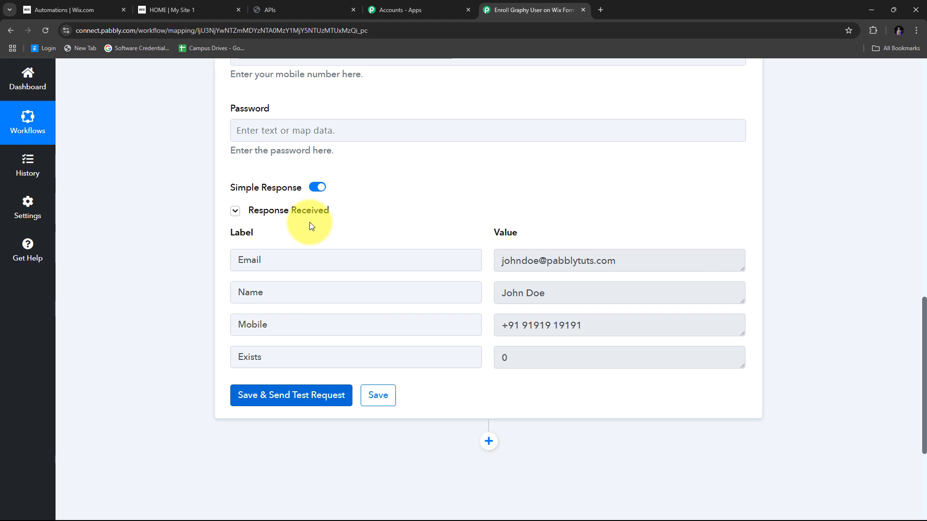
- Confirm in Graphy's Learners list that the test learner exists, checking name, email and mobile
{"action": "left_click", "coordinate": [287, 3]}
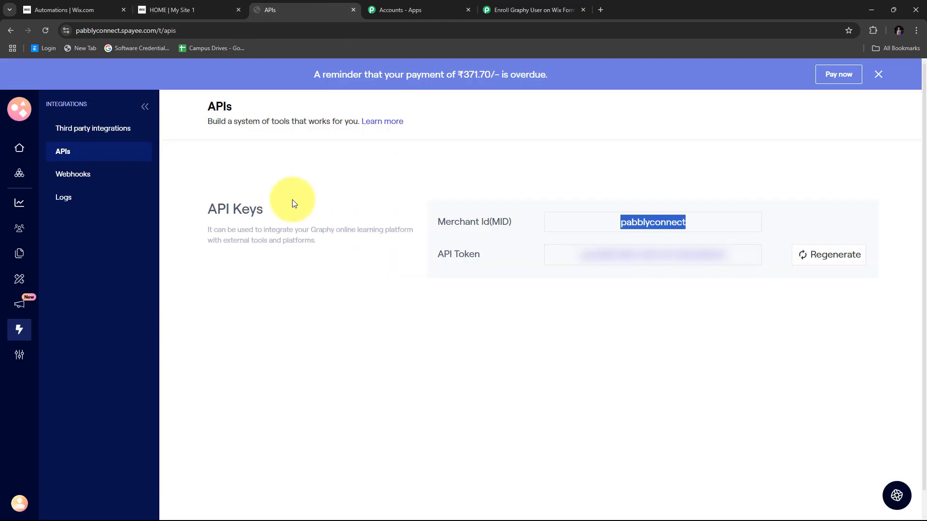
{"action": "left_click", "coordinate": [20, 230]}
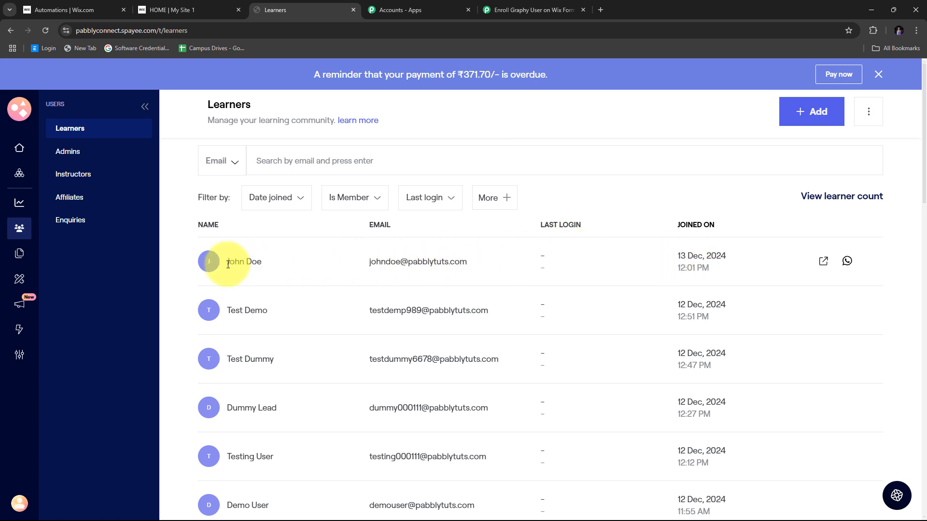
{"action": "left_click_drag", "start_coordinate": [223, 261], "coordinate": [265, 263]}
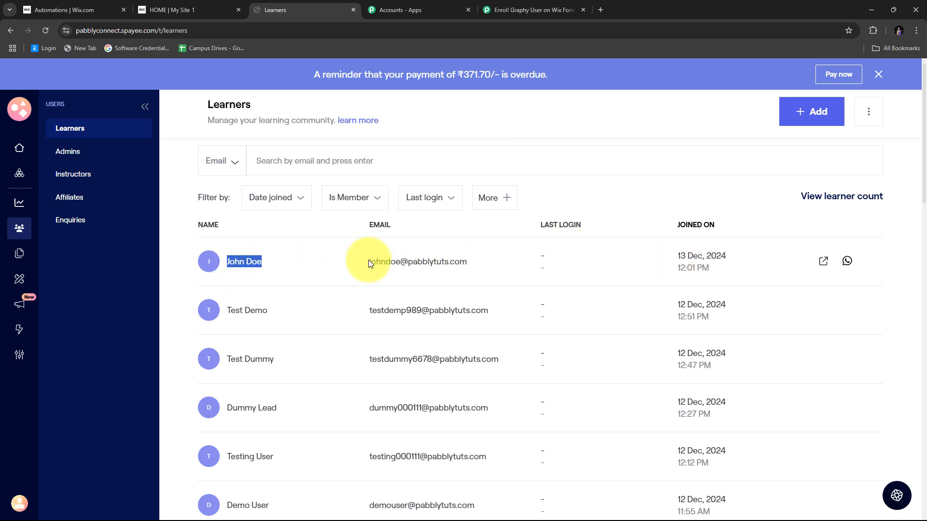
{"action": "left_click_drag", "start_coordinate": [369, 262], "coordinate": [487, 265]}
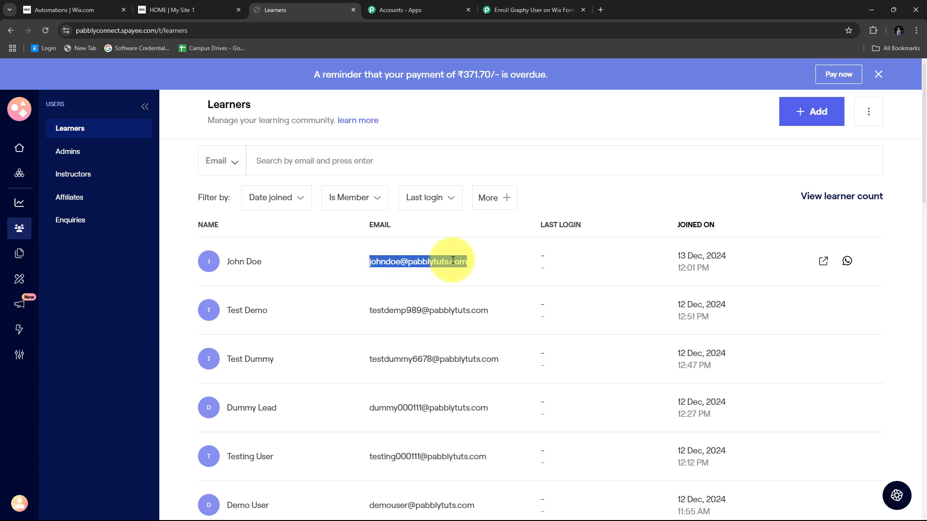
{"action": "left_click", "coordinate": [209, 262]}
{"action": "left_click_drag", "start_coordinate": [257, 302], "coordinate": [409, 298]}
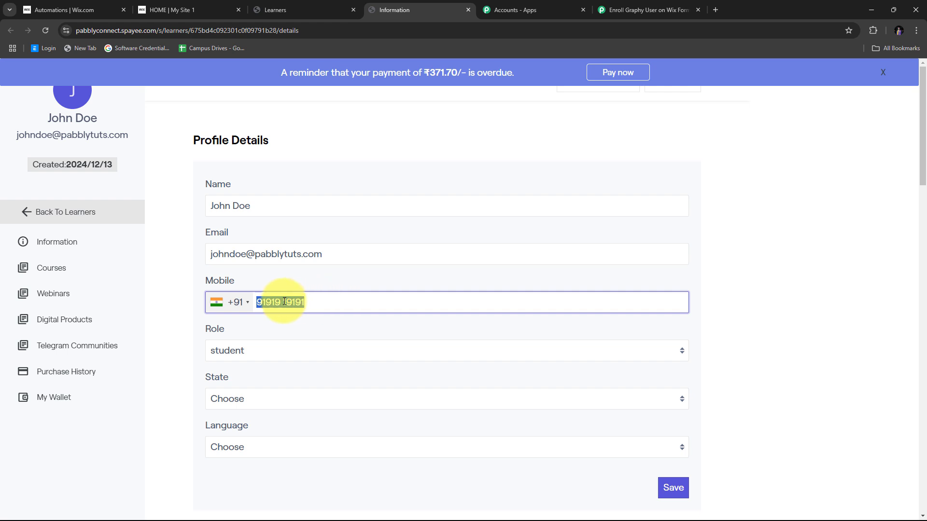
{"action": "left_click", "coordinate": [183, 257]}
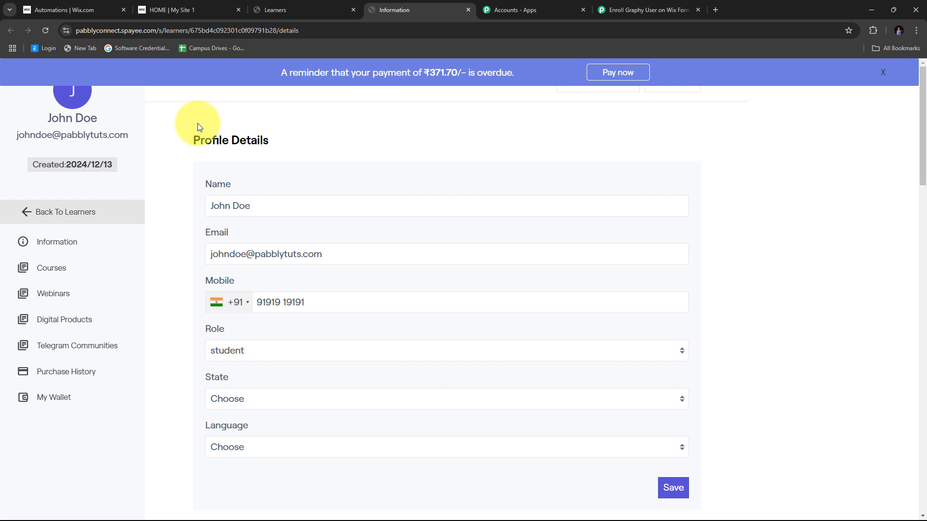
{"action": "left_click", "coordinate": [646, 10]}
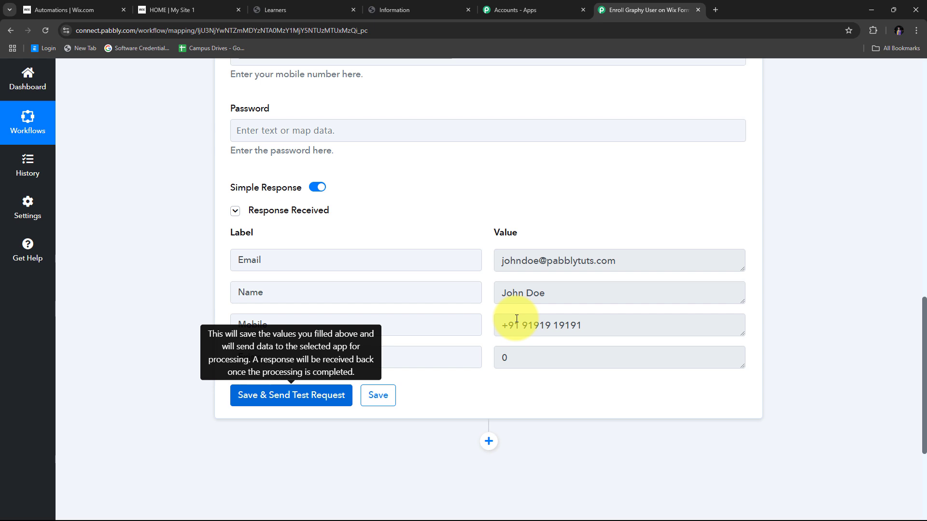
- Add a third Graphy step with the Enroll Learner to Course event, connecting via existing Graphy #9
{"action": "scroll", "coordinate": [833, 222], "scroll_direction": "down", "scroll_amount": 4}
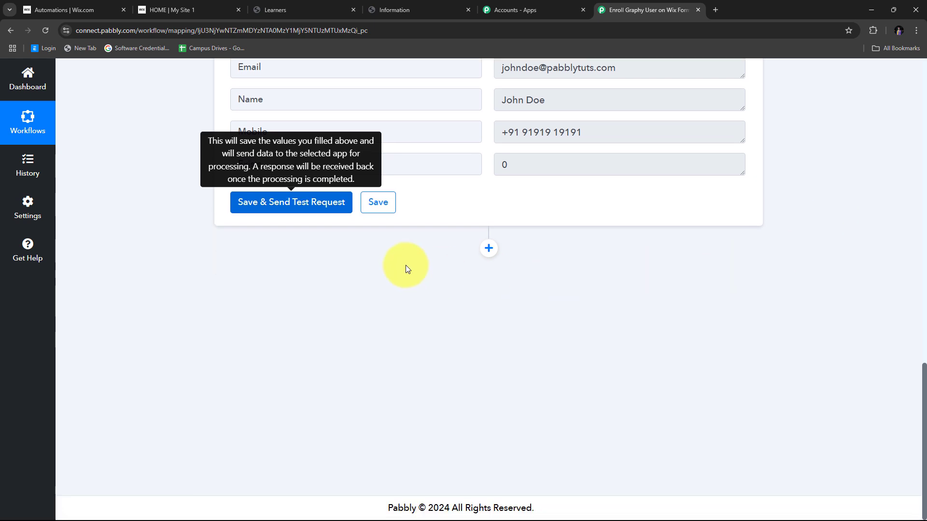
{"action": "left_click", "coordinate": [489, 248]}
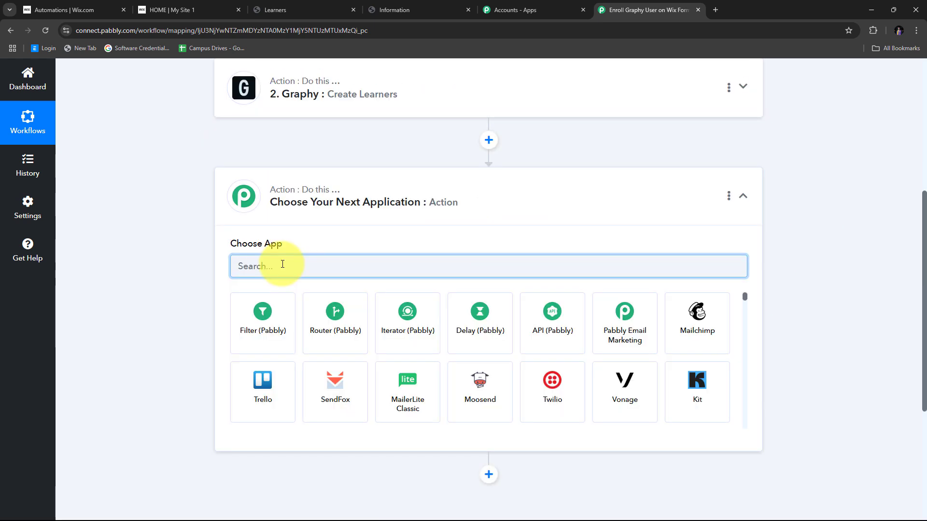
{"action": "type", "text": "Graphy"}
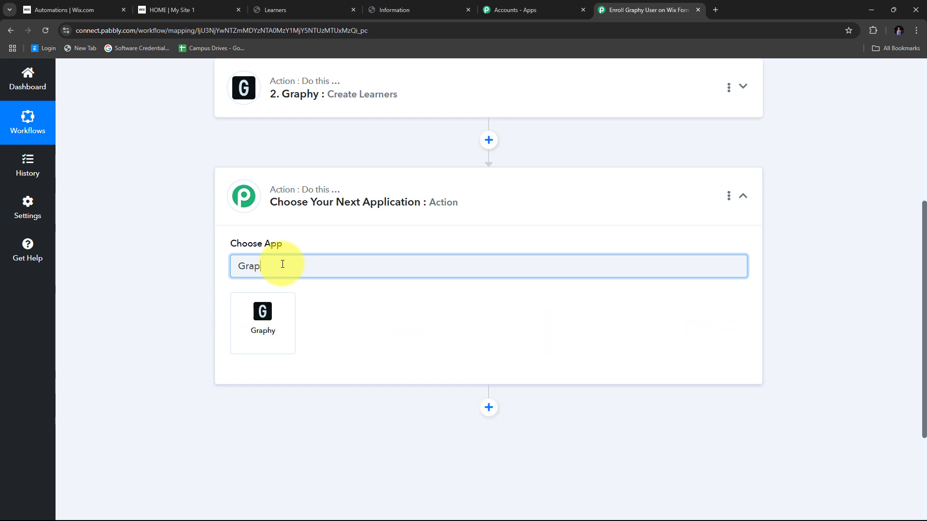
{"action": "left_click", "coordinate": [278, 323]}
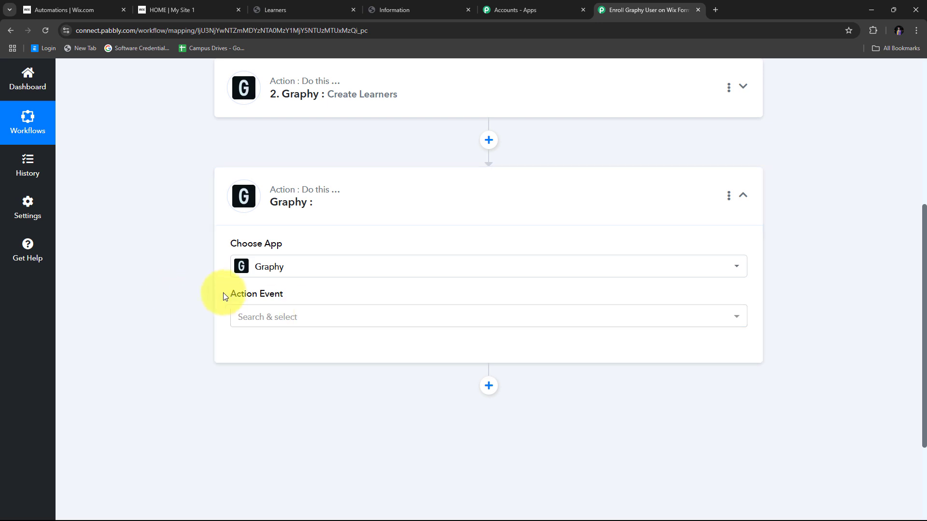
{"action": "left_click", "coordinate": [459, 319]}
{"action": "scroll", "coordinate": [310, 341], "scroll_direction": "down", "scroll_amount": 2}
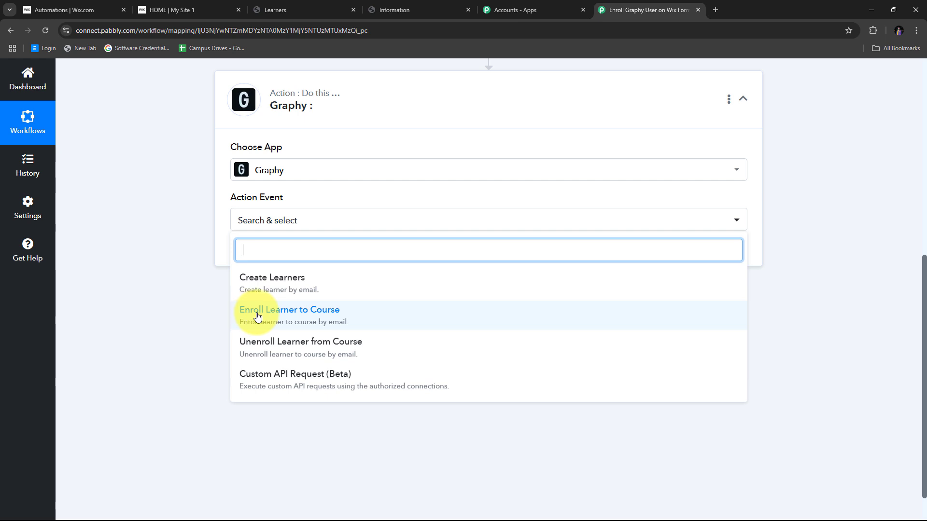
{"action": "left_click", "coordinate": [301, 318]}
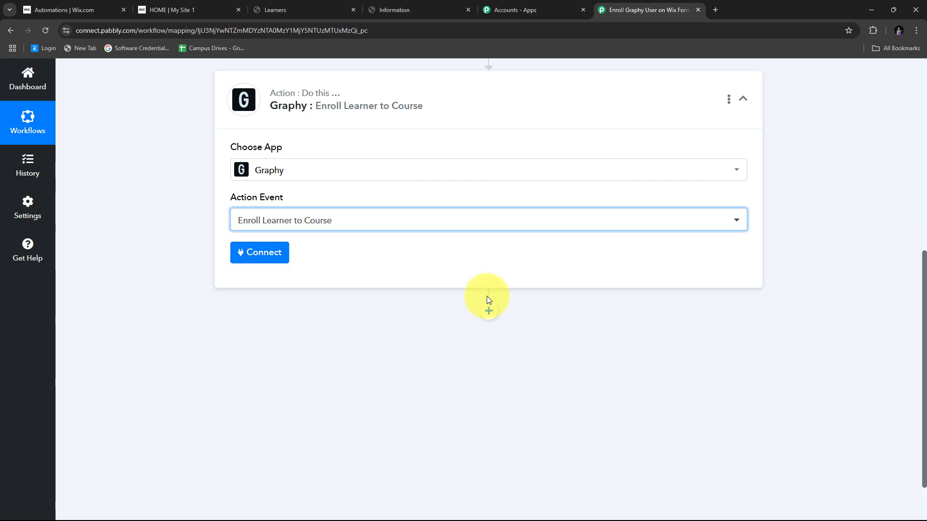
{"action": "scroll", "coordinate": [269, 193], "scroll_direction": "up", "scroll_amount": 2}
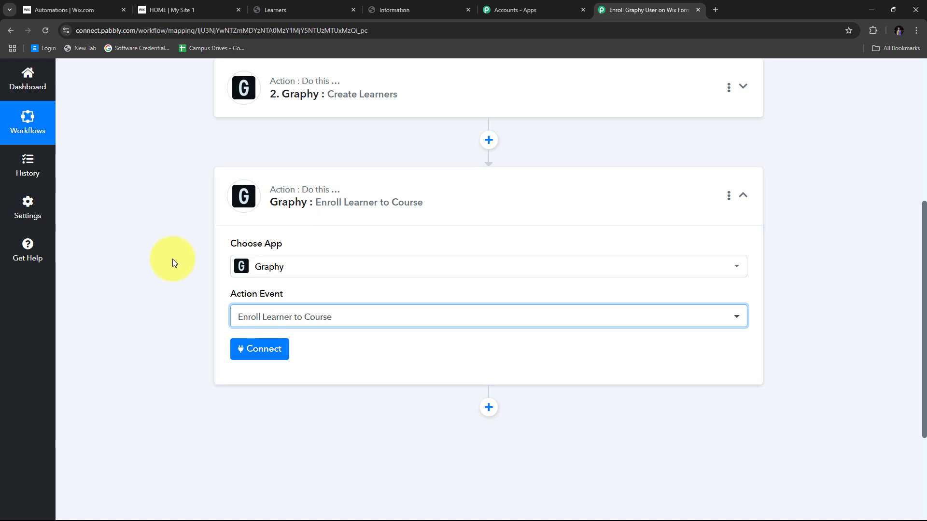
{"action": "scroll", "coordinate": [172, 258], "scroll_direction": "down", "scroll_amount": 2}
{"action": "left_click", "coordinate": [255, 254]}
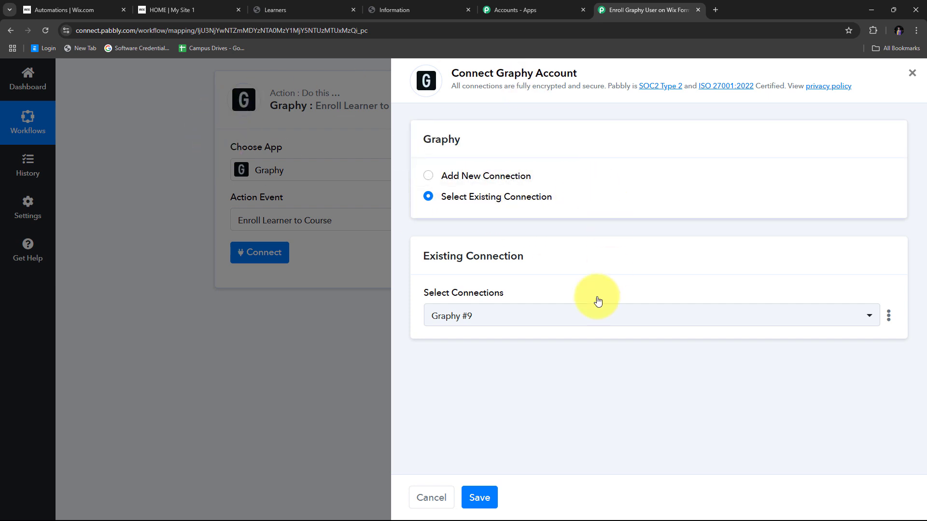
- Save the Graphy connection and map Email to the email returned by '2. Graphy: Create Learners'
{"action": "left_click", "coordinate": [479, 497]}
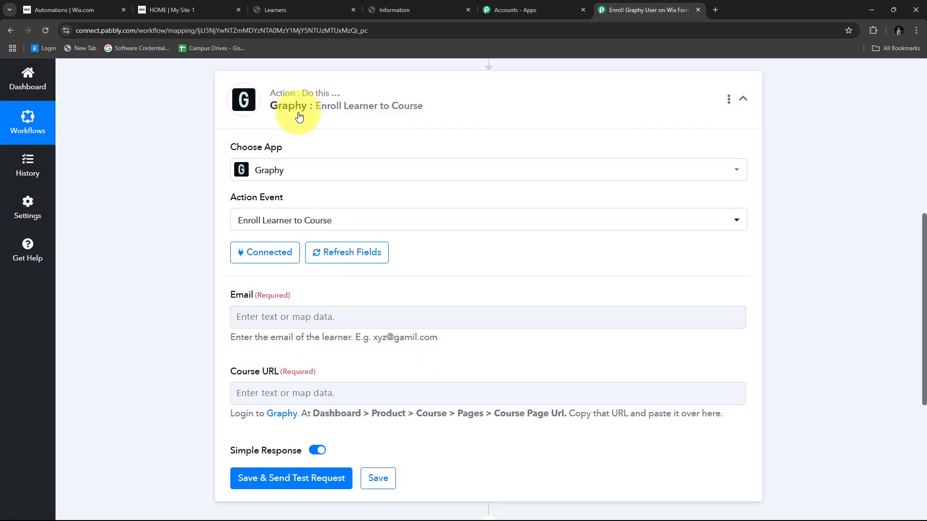
{"action": "scroll", "coordinate": [179, 194], "scroll_direction": "down", "scroll_amount": 2}
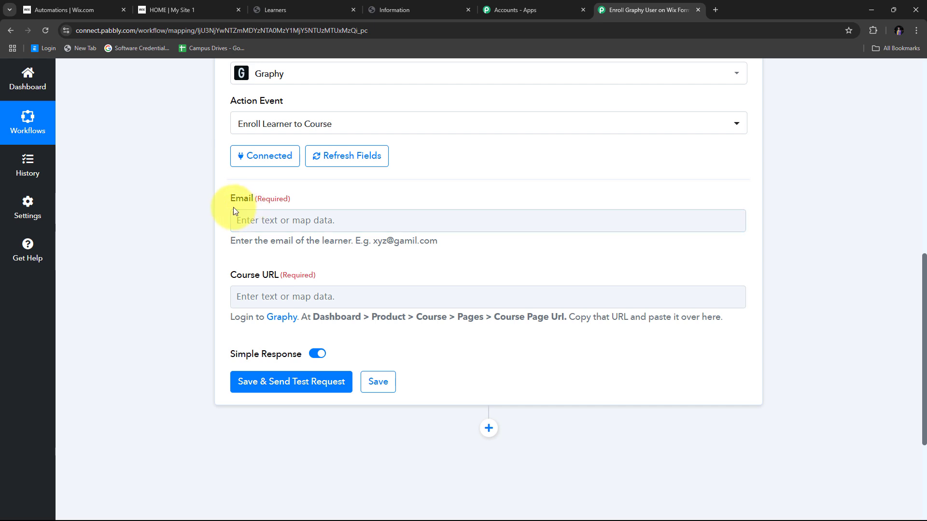
{"action": "left_click", "coordinate": [268, 220]}
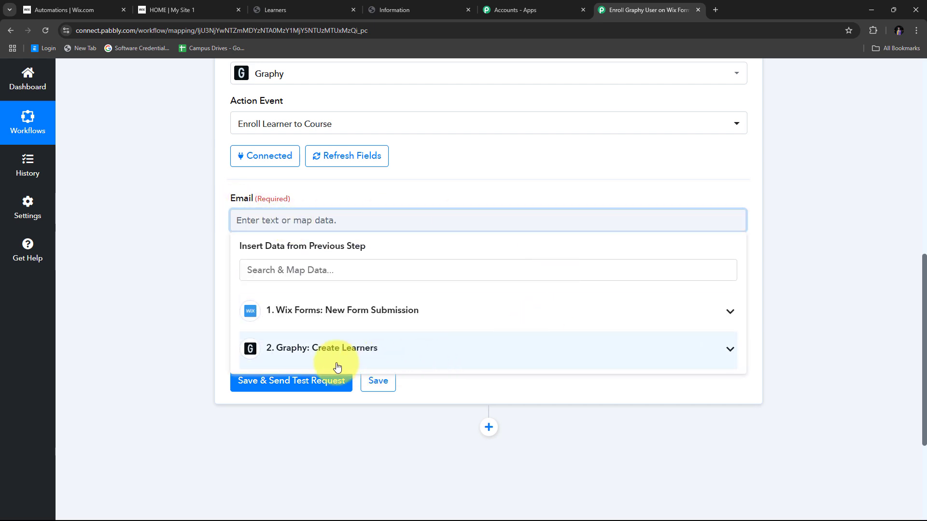
{"action": "left_click", "coordinate": [444, 366]}
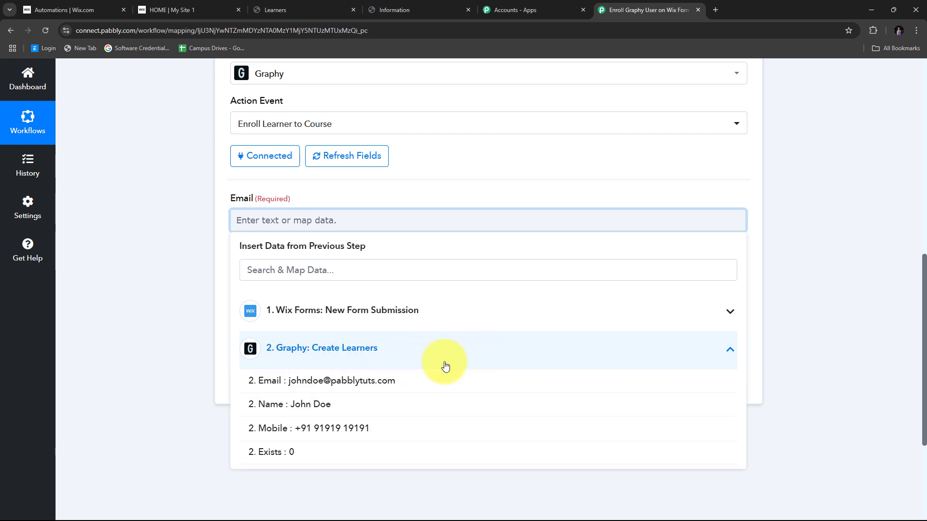
{"action": "left_click", "coordinate": [358, 385]}
{"action": "scroll", "coordinate": [386, 280], "scroll_direction": "down", "scroll_amount": 1}
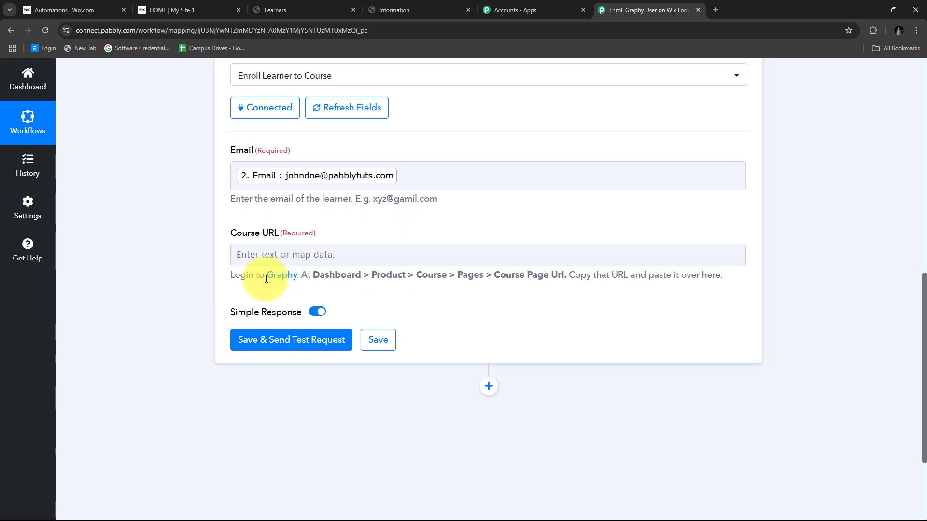
{"action": "left_click", "coordinate": [355, 255]}
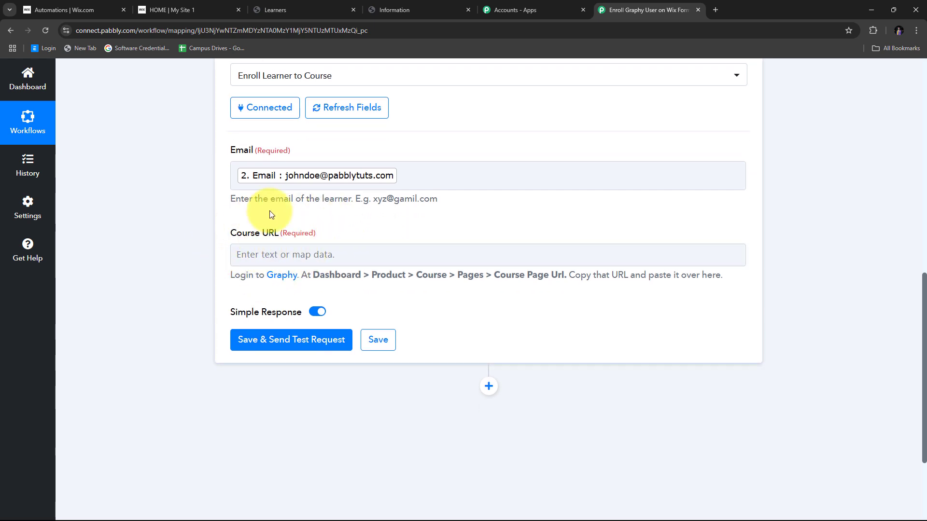
- In Graphy, open the Introduction to Node.js course's Pages settings from Products > Courses
{"action": "left_click", "coordinate": [286, 7]}
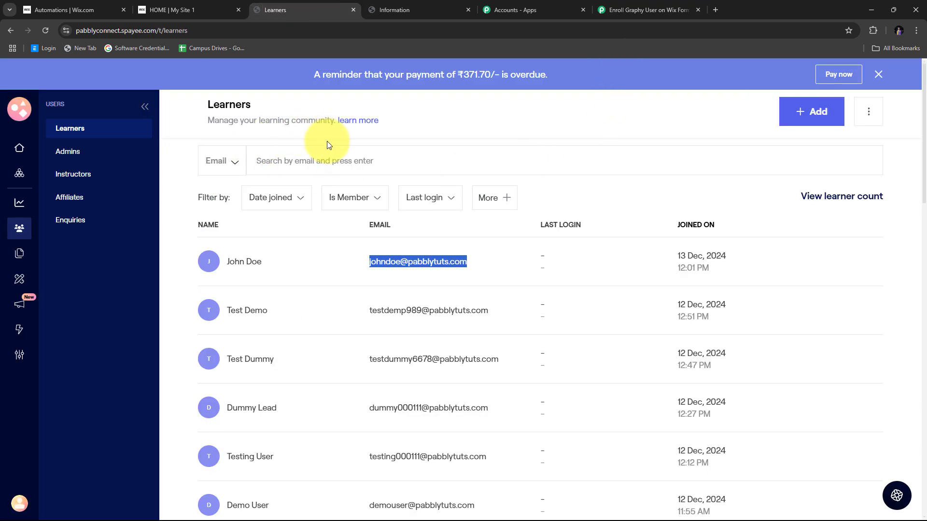
{"action": "left_click", "coordinate": [18, 175]}
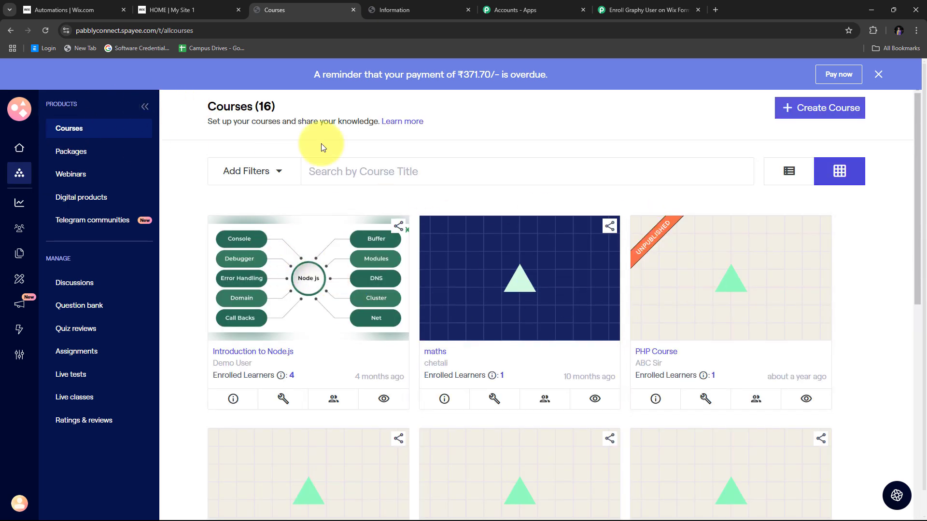
{"action": "scroll", "coordinate": [420, 224], "scroll_direction": "down", "scroll_amount": 3}
{"action": "scroll", "coordinate": [310, 275], "scroll_direction": "up", "scroll_amount": 3}
{"action": "scroll", "coordinate": [343, 222], "scroll_direction": "down", "scroll_amount": 1}
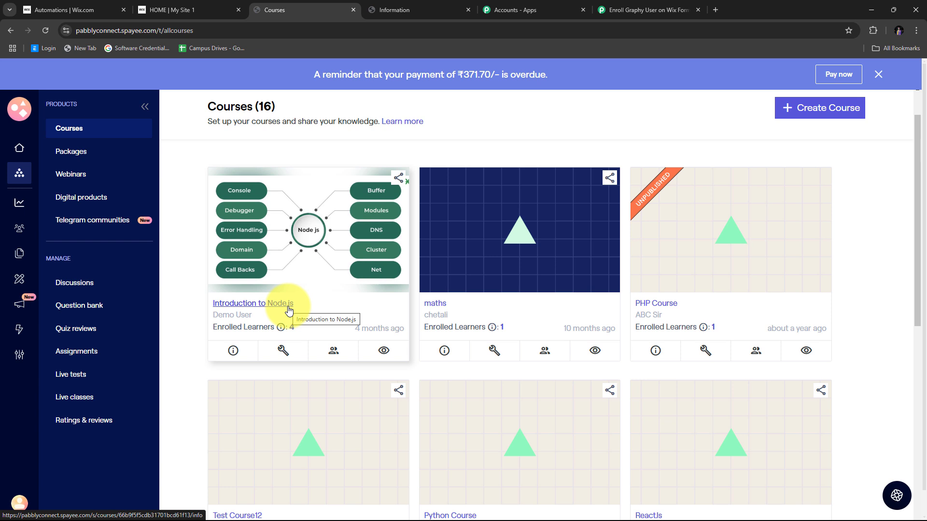
{"action": "left_click", "coordinate": [261, 304]}
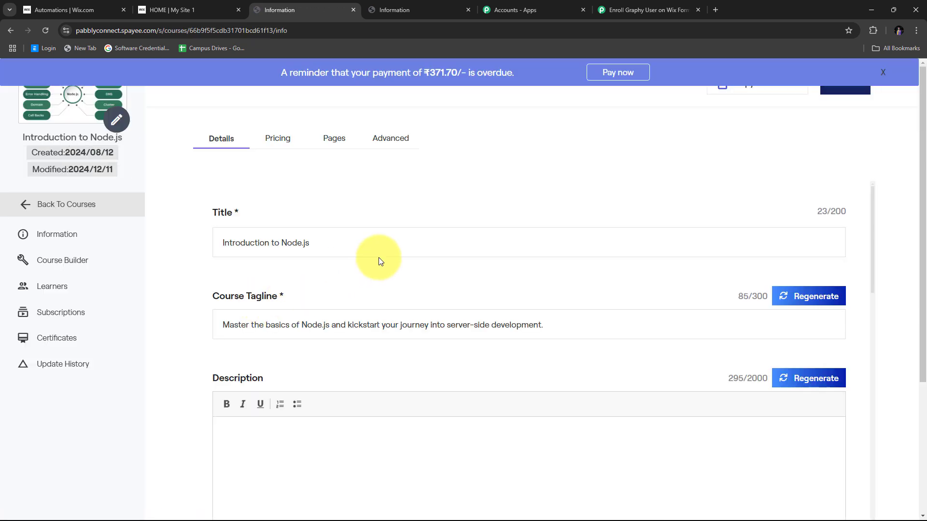
{"action": "left_click", "coordinate": [334, 144]}
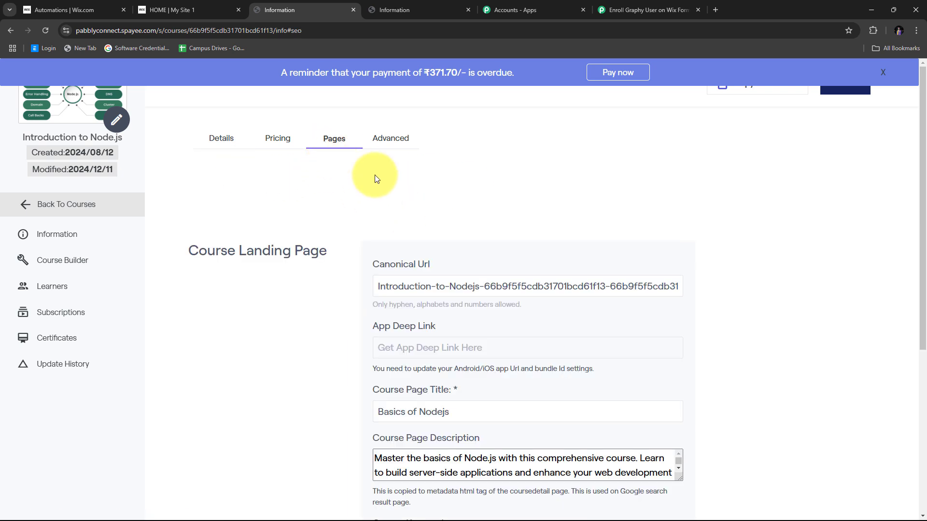
- Copy the course's Canonical Url
{"action": "scroll", "coordinate": [356, 269], "scroll_direction": "down", "scroll_amount": 1}
{"action": "scroll", "coordinate": [354, 269], "scroll_direction": "down", "scroll_amount": 1}
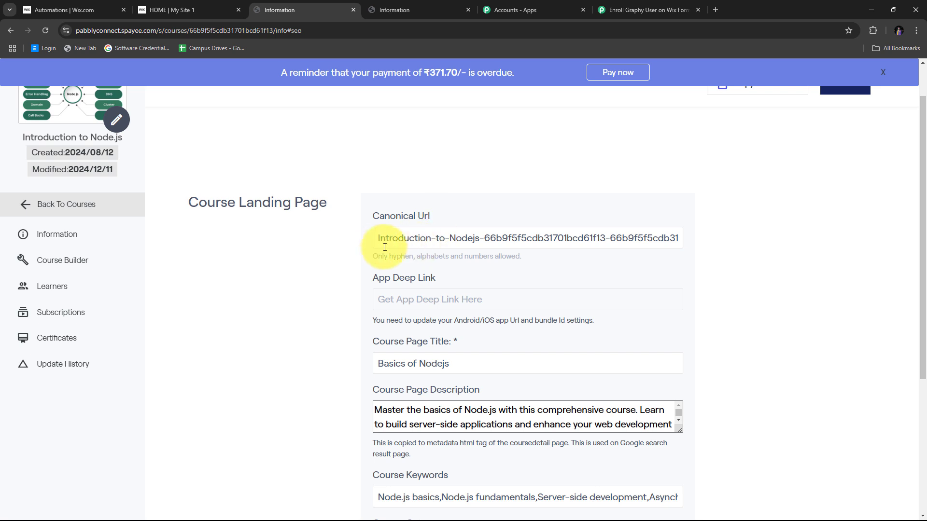
{"action": "left_click_drag", "start_coordinate": [379, 238], "coordinate": [742, 262]}
{"action": "right_click", "coordinate": [621, 238]}
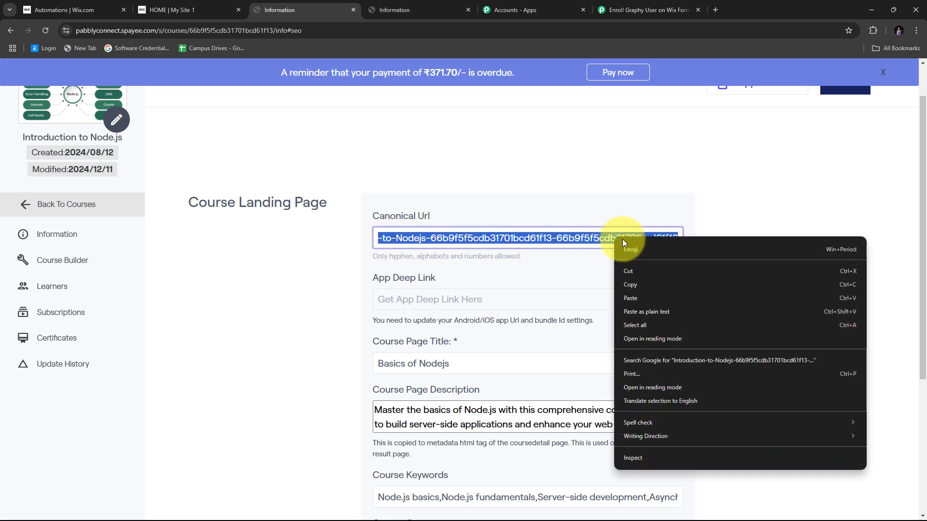
{"action": "left_click", "coordinate": [633, 285]}
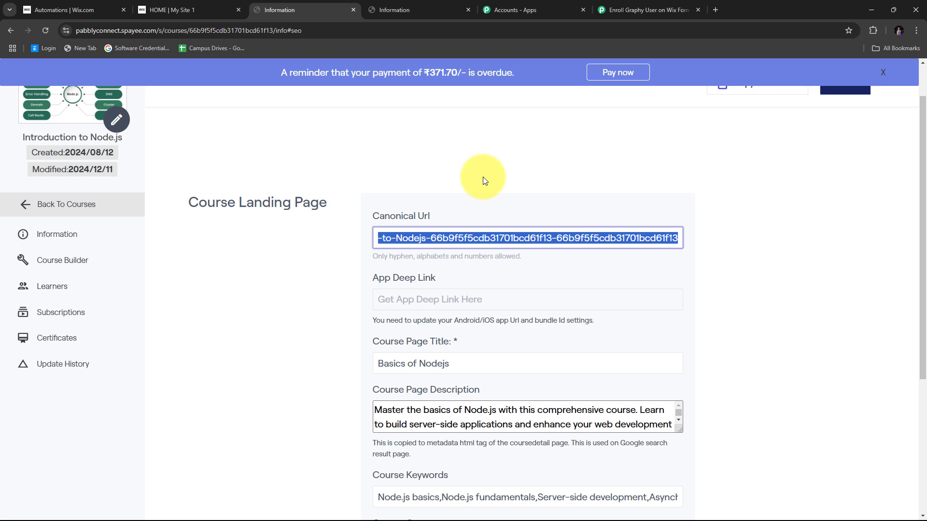
{"action": "left_click", "coordinate": [652, 5]}
- Paste the Node.js canonical URL into Course URL, then save and send a test request, returning Status success
{"action": "right_click", "coordinate": [237, 249]}
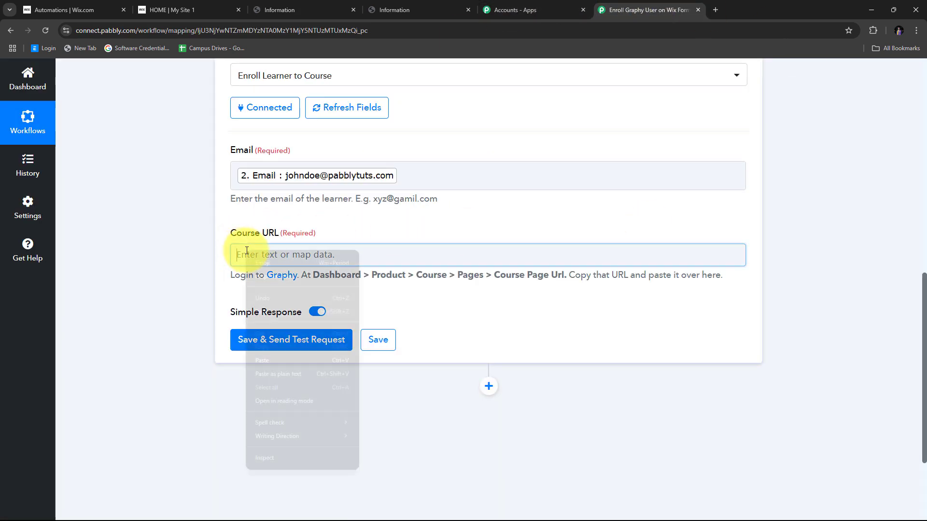
{"action": "left_click", "coordinate": [271, 361]}
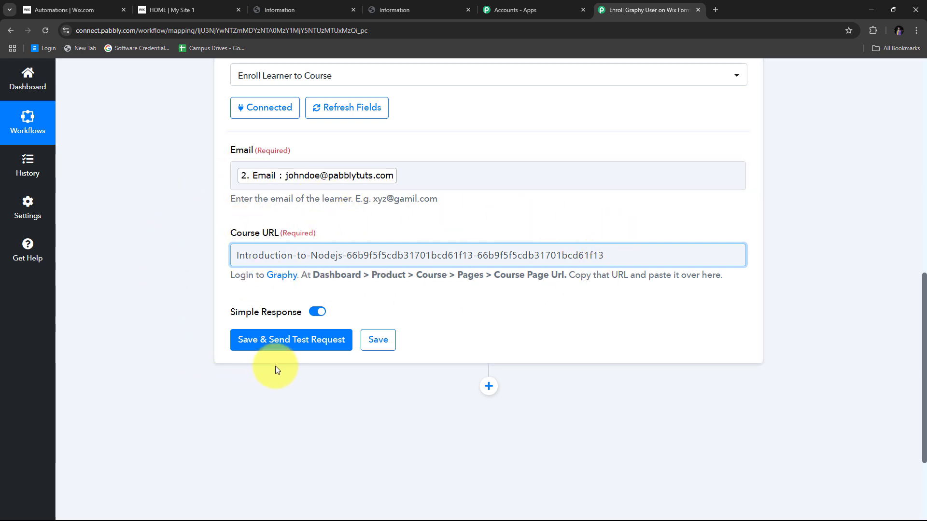
{"action": "left_click", "coordinate": [281, 347]}
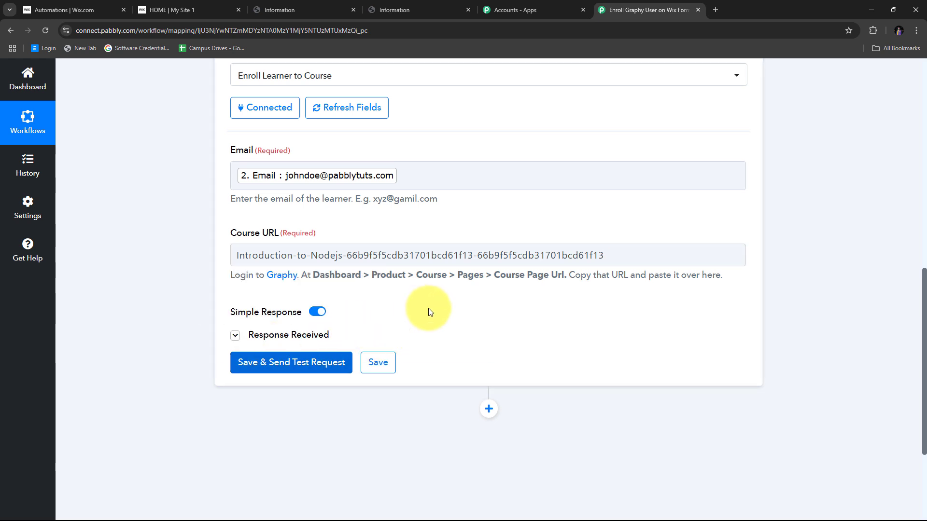
{"action": "scroll", "coordinate": [492, 304], "scroll_direction": "down", "scroll_amount": 2}
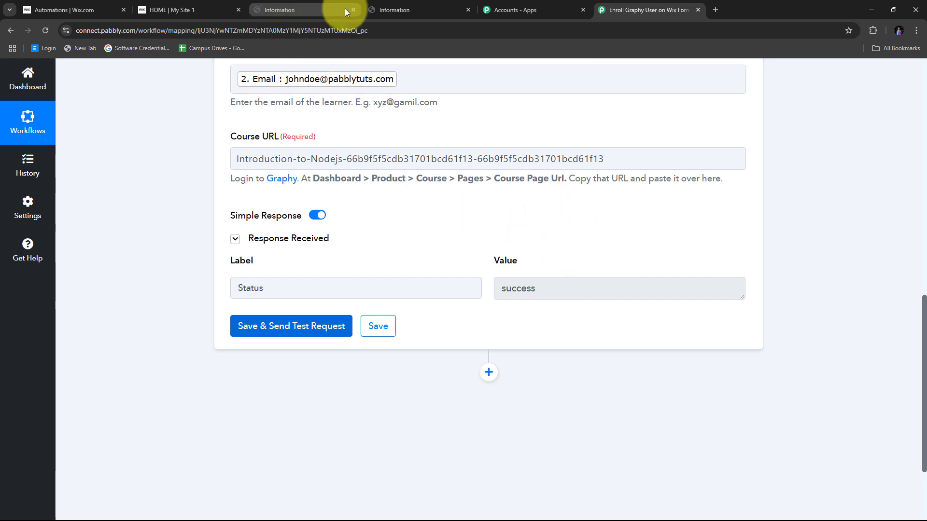
{"action": "left_click", "coordinate": [332, 8]}
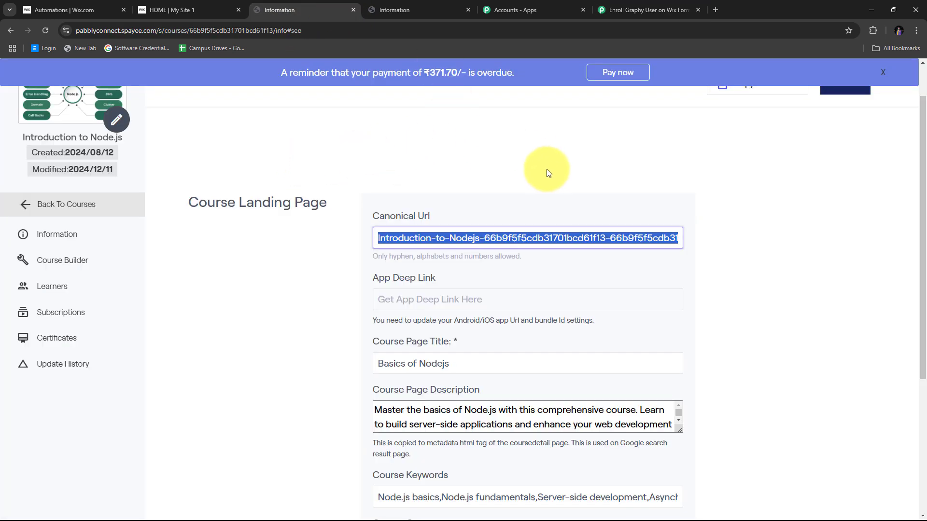
- Confirm the Node.js course's Learners list shows the new test learner dated 2024/12/13 and their email
{"action": "left_click", "coordinate": [50, 288]}
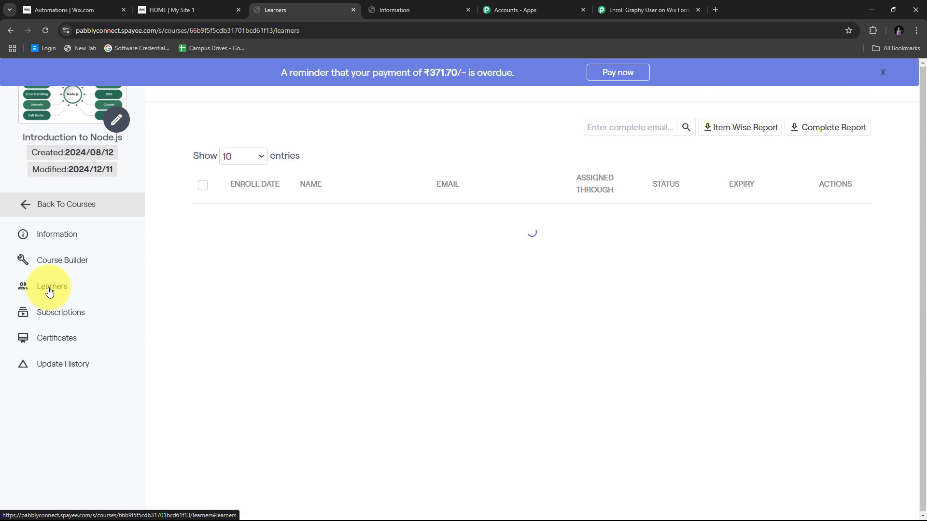
{"action": "scroll", "coordinate": [507, 235], "scroll_direction": "down", "scroll_amount": 2}
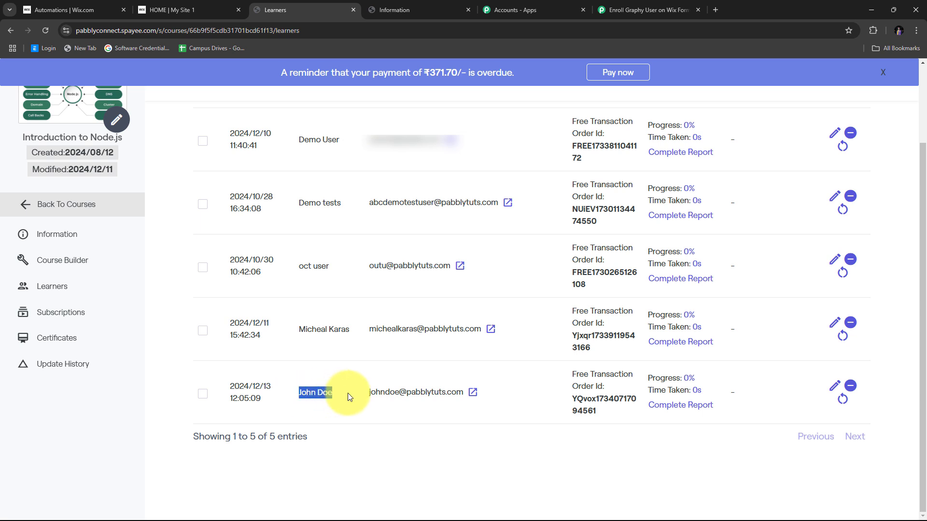
{"action": "left_click_drag", "start_coordinate": [369, 392], "coordinate": [462, 398]}
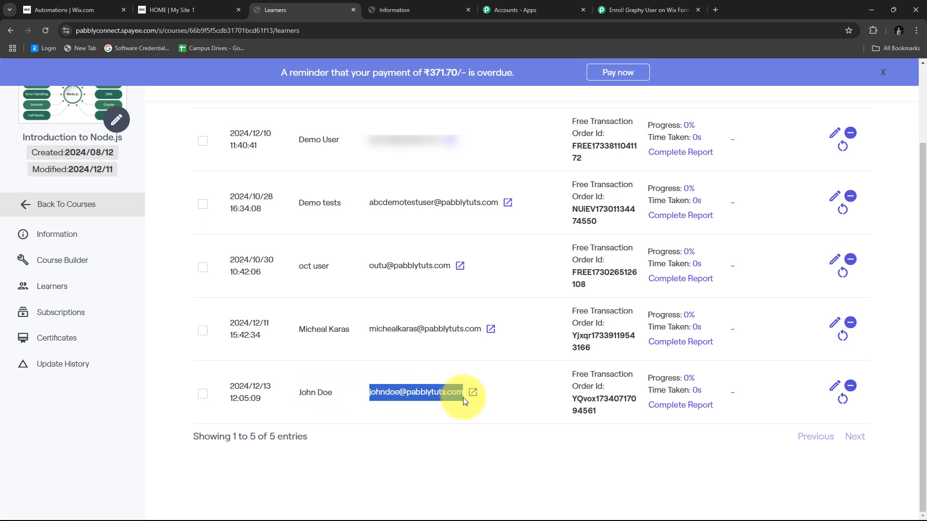
{"action": "left_click", "coordinate": [433, 444]}
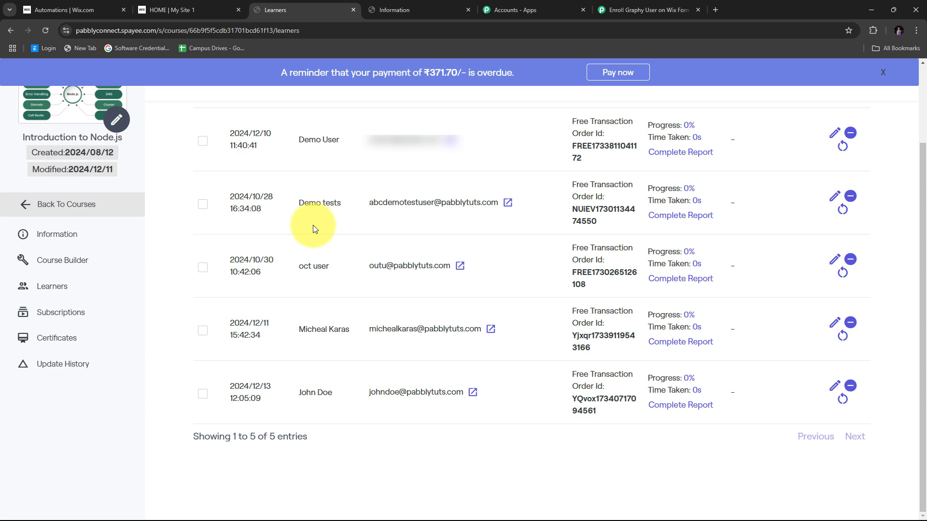
{"action": "scroll", "coordinate": [236, 181], "scroll_direction": "up", "scroll_amount": 1}
{"action": "scroll", "coordinate": [245, 184], "scroll_direction": "down", "scroll_amount": 1}
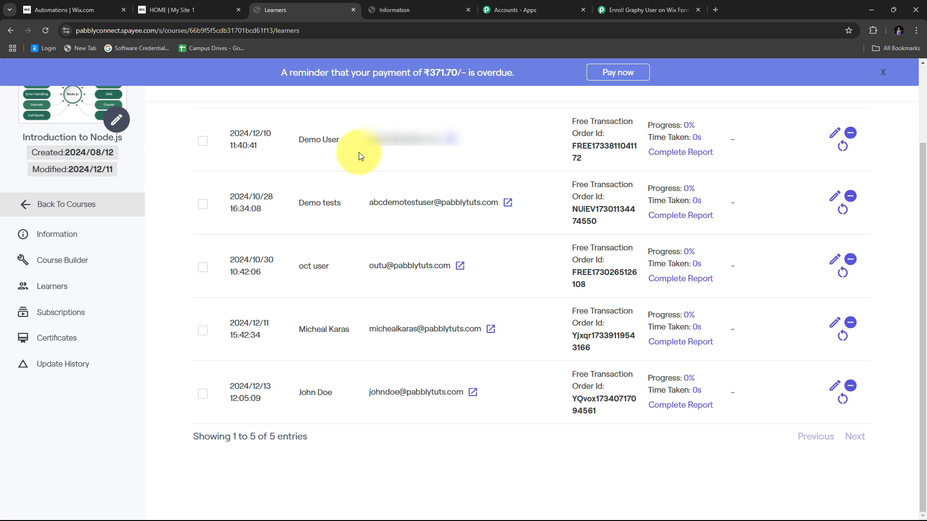
{"action": "left_click", "coordinate": [639, 10]}
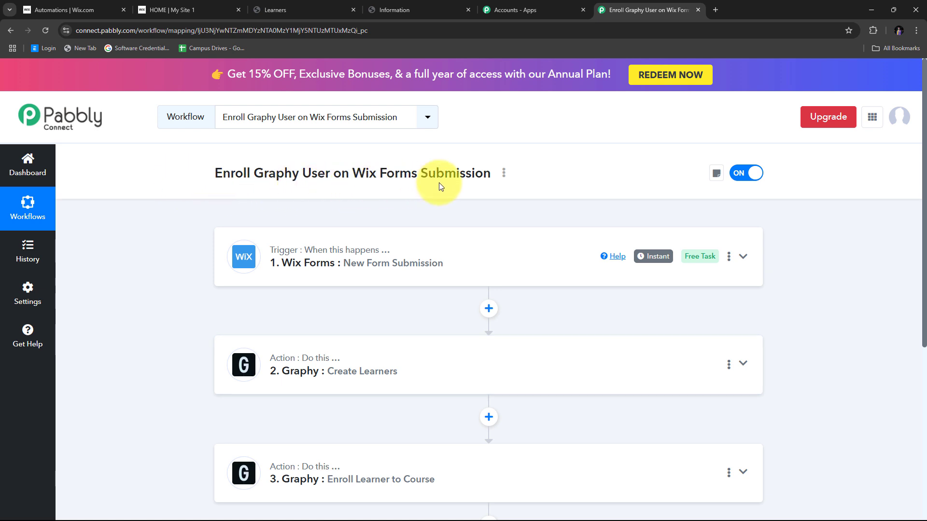
{"action": "scroll", "coordinate": [181, 193], "scroll_direction": "down", "scroll_amount": 1}
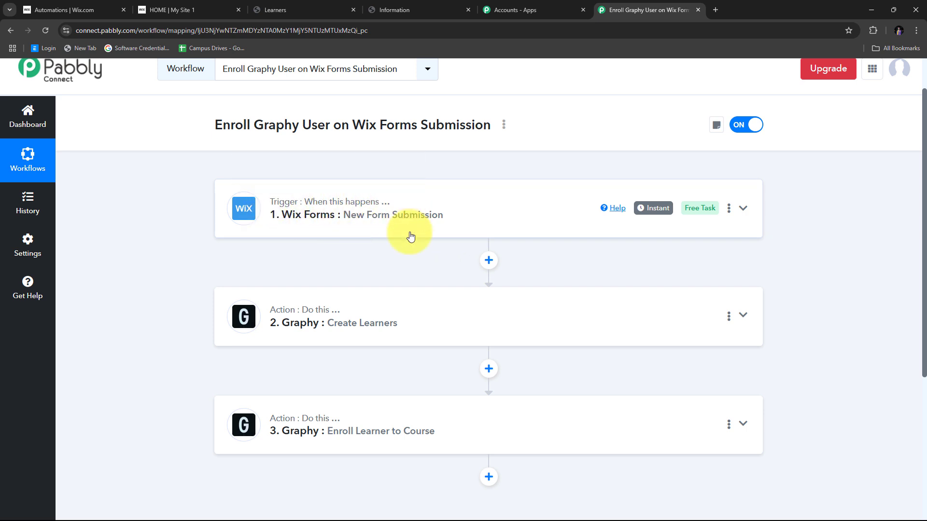
{"action": "scroll", "coordinate": [248, 213], "scroll_direction": "down", "scroll_amount": 2}
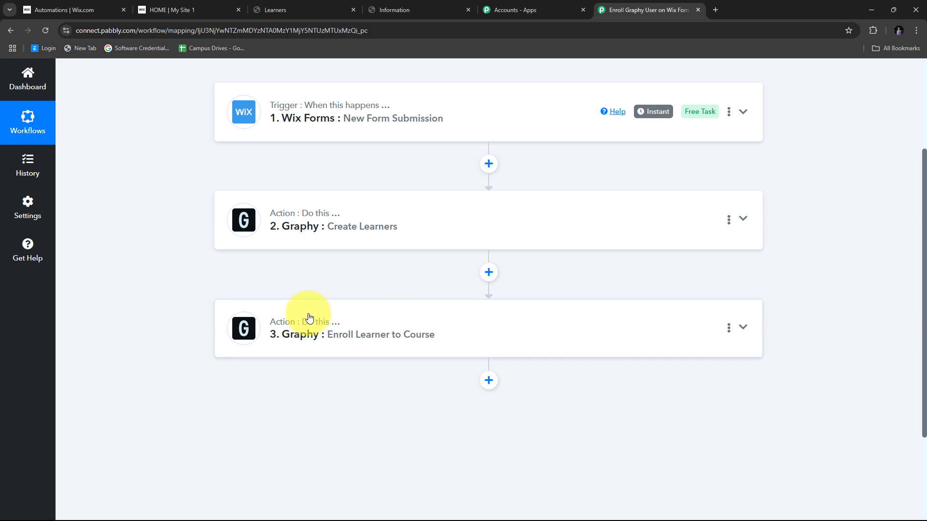
{"action": "scroll", "coordinate": [368, 283], "scroll_direction": "up", "scroll_amount": 3}
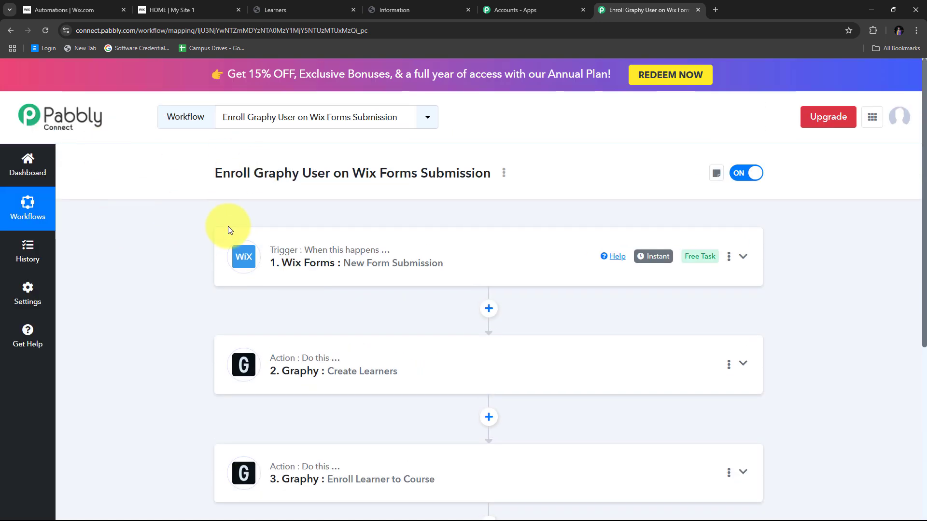
{"action": "scroll", "coordinate": [228, 226], "scroll_direction": "down", "scroll_amount": 1}
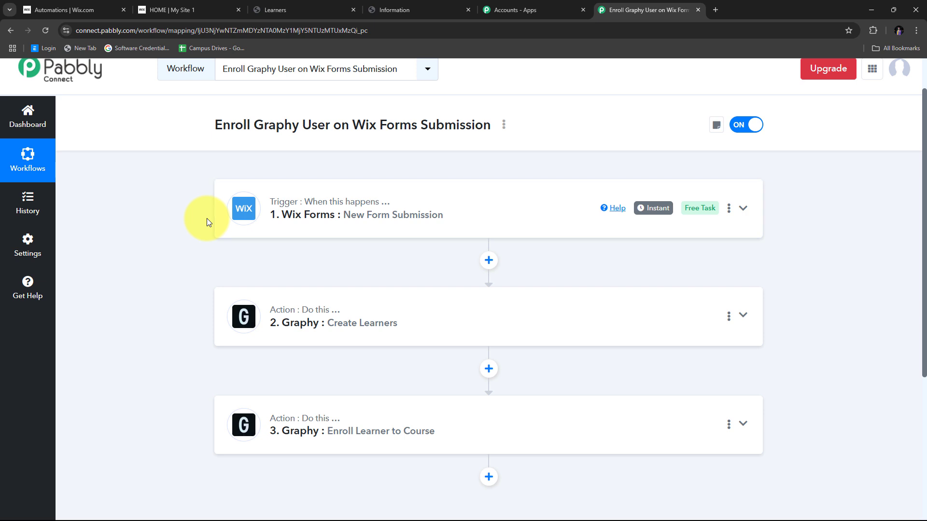